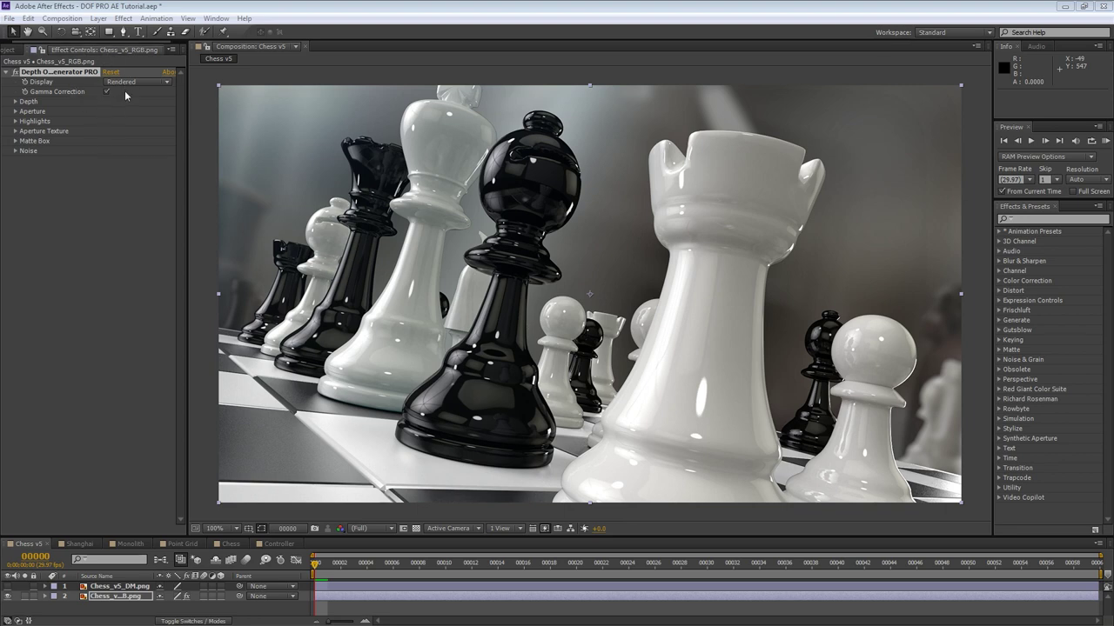
{"action": "left_click", "coordinate": [159, 81]}
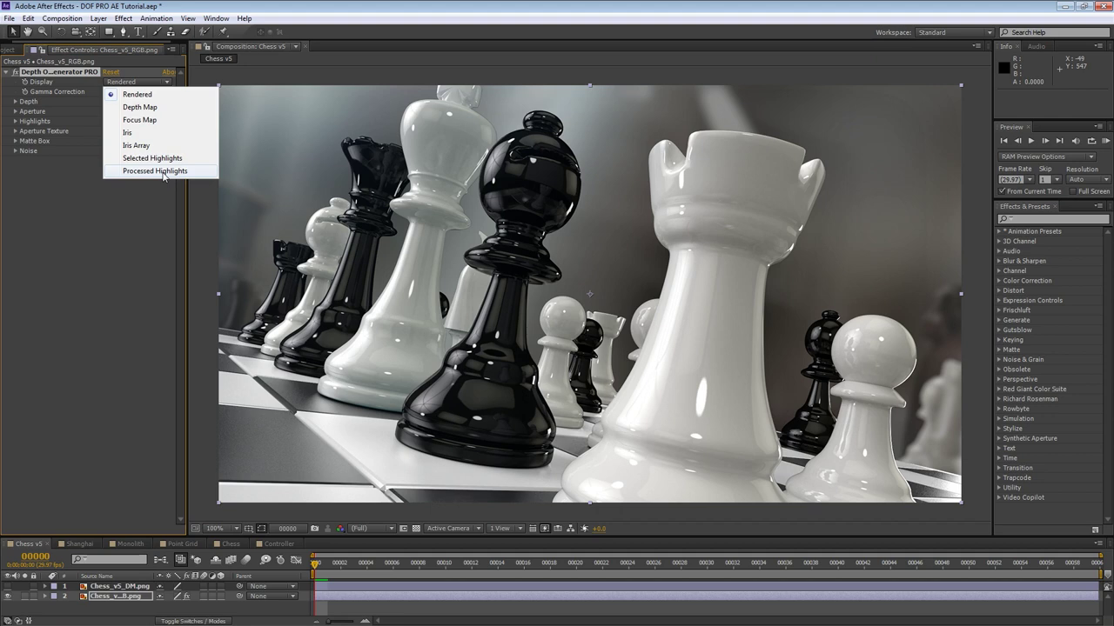
{"action": "left_click", "coordinate": [170, 96]}
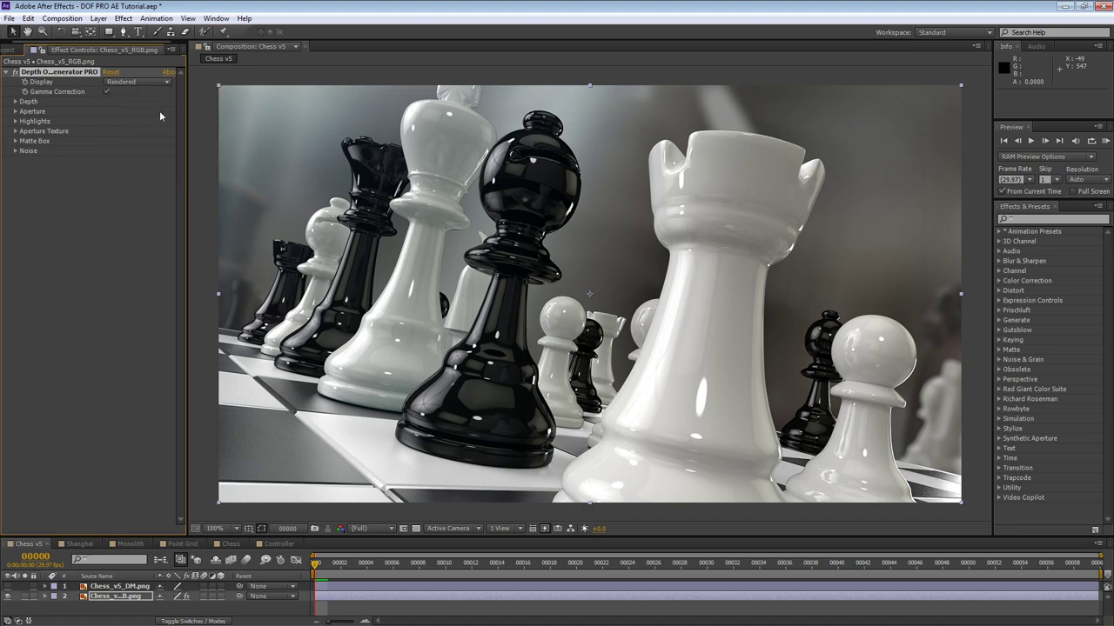
- Compare the blurred city lights in the Shanghai composition with Gamma Correction off and on, leaving it enabled
{"action": "left_click", "coordinate": [71, 541]}
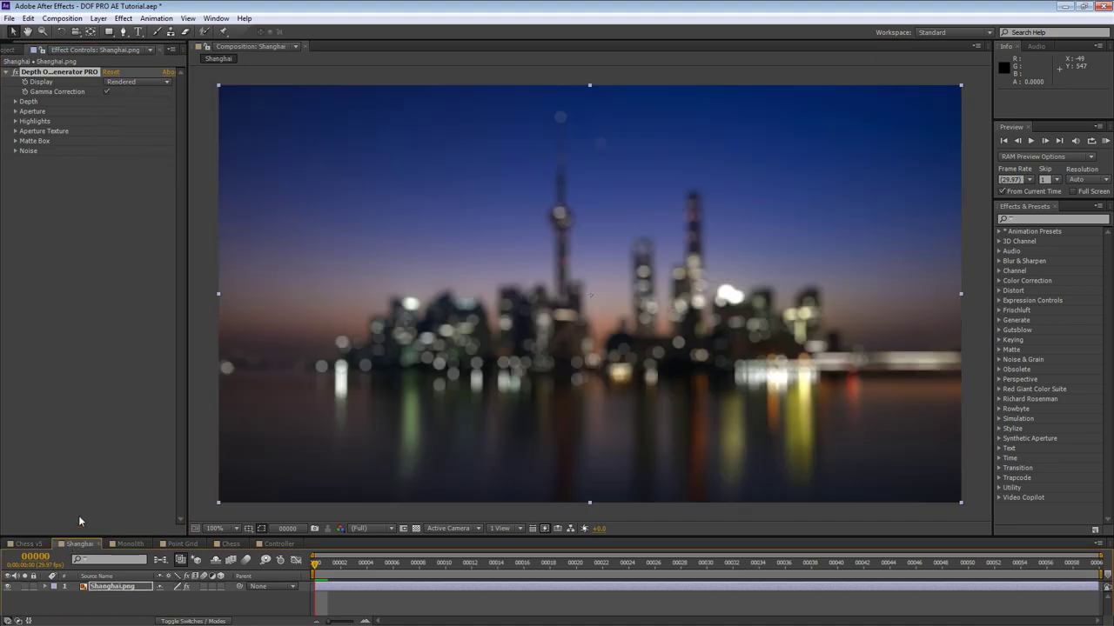
{"action": "left_click", "coordinate": [106, 91]}
{"action": "left_click", "coordinate": [106, 91]}
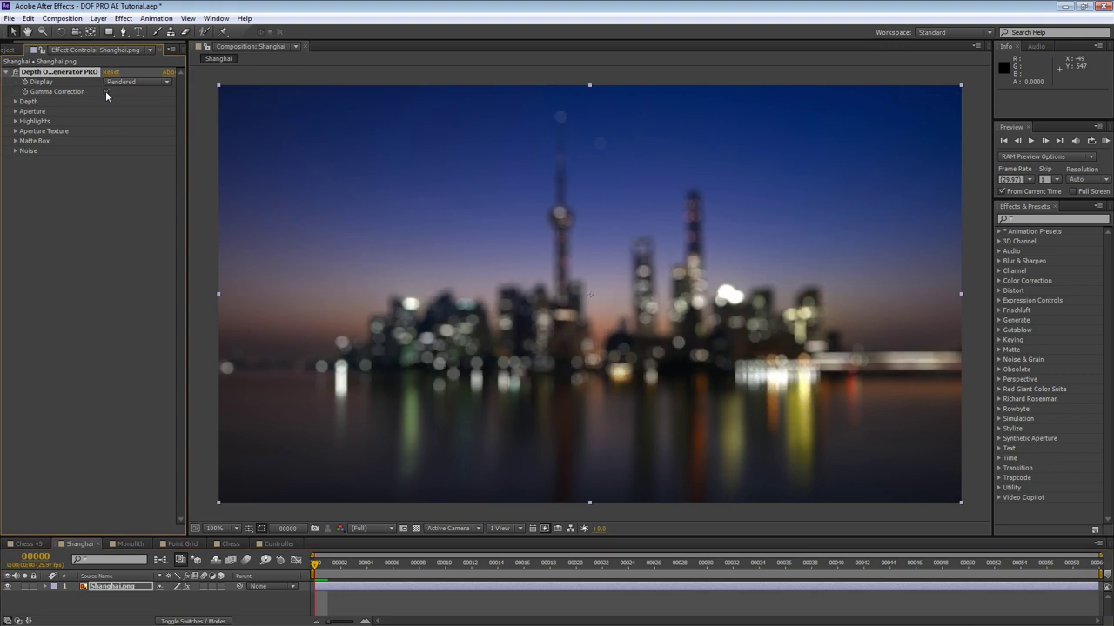
{"action": "left_click", "coordinate": [106, 91]}
{"action": "left_click", "coordinate": [107, 92]}
{"action": "left_click", "coordinate": [106, 92]}
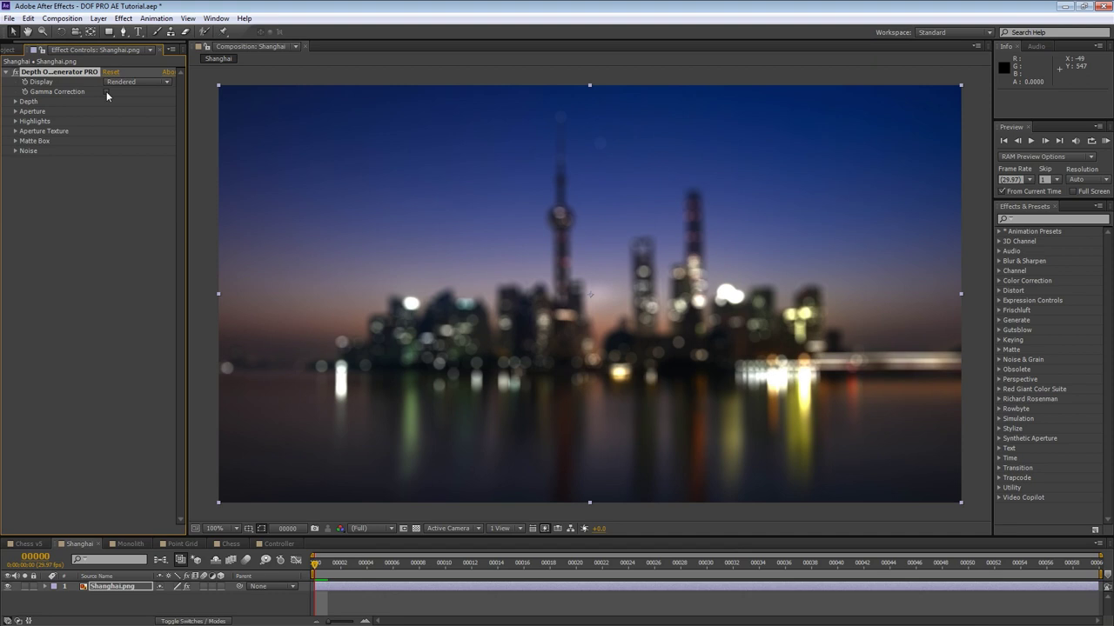
{"action": "left_click", "coordinate": [106, 92]}
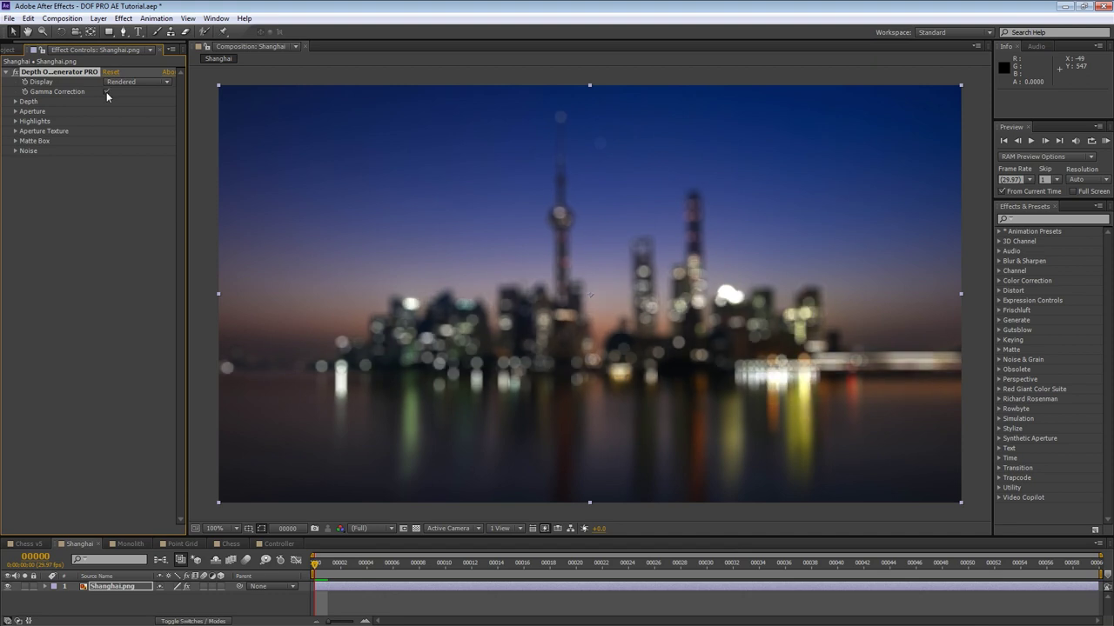
- Return to the Chess v5 composition and set the effect's Depth Layer to the Chess_v5_DM.png layer
{"action": "left_click", "coordinate": [26, 544]}
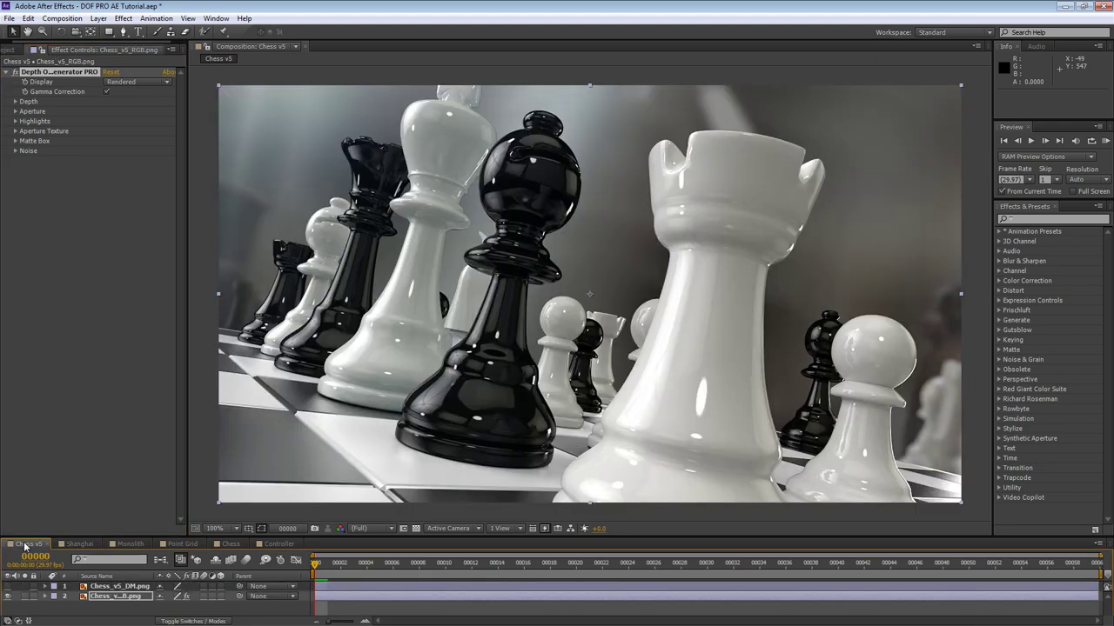
{"action": "left_click", "coordinate": [15, 102]}
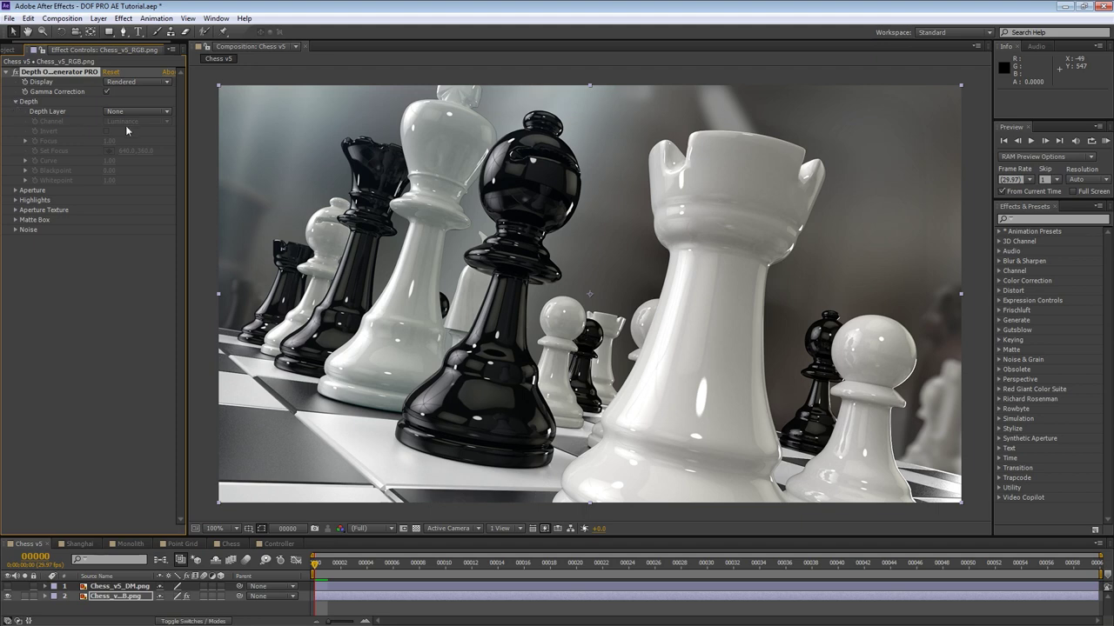
{"action": "left_click", "coordinate": [149, 112]}
{"action": "left_click", "coordinate": [154, 141]}
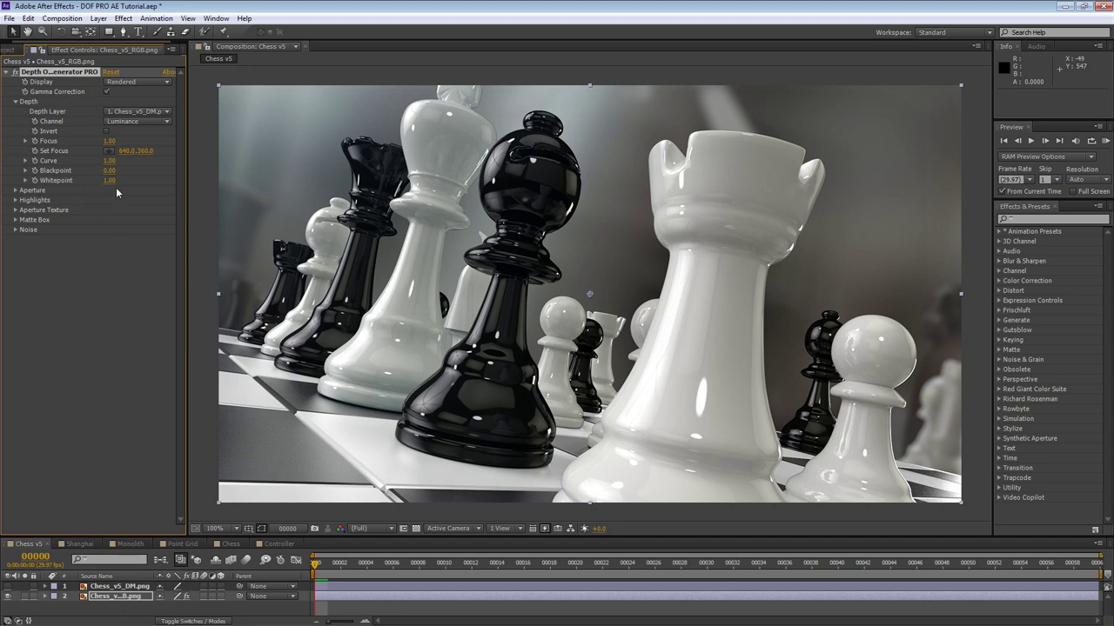
- View the chess scene's depth map through the effect's display mode and return the display to Rendered
{"action": "left_click", "coordinate": [144, 82]}
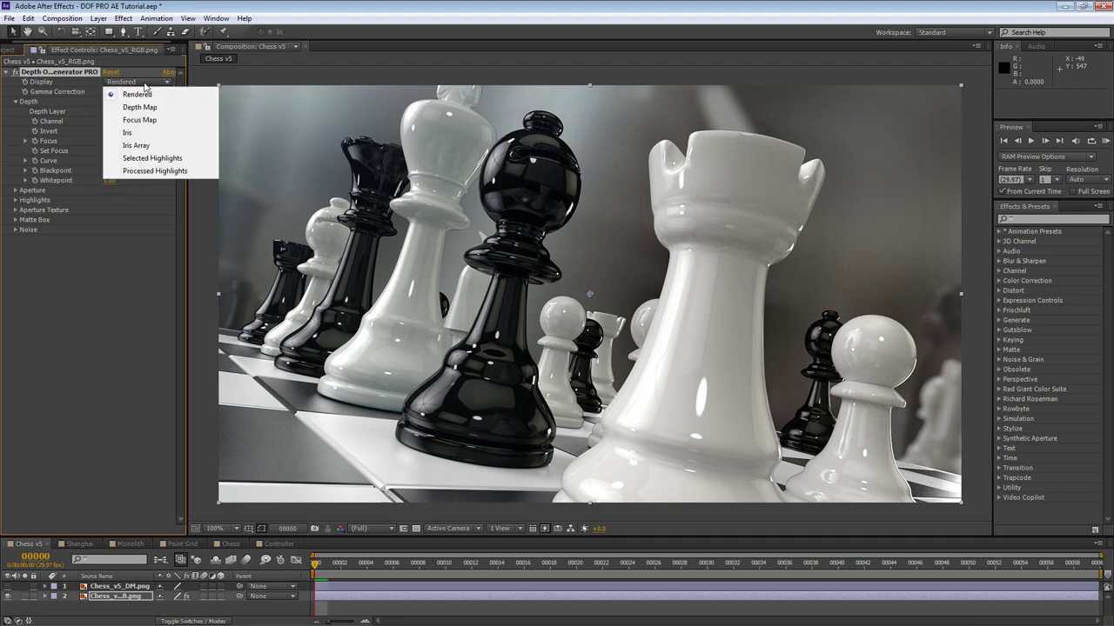
{"action": "left_click", "coordinate": [153, 109]}
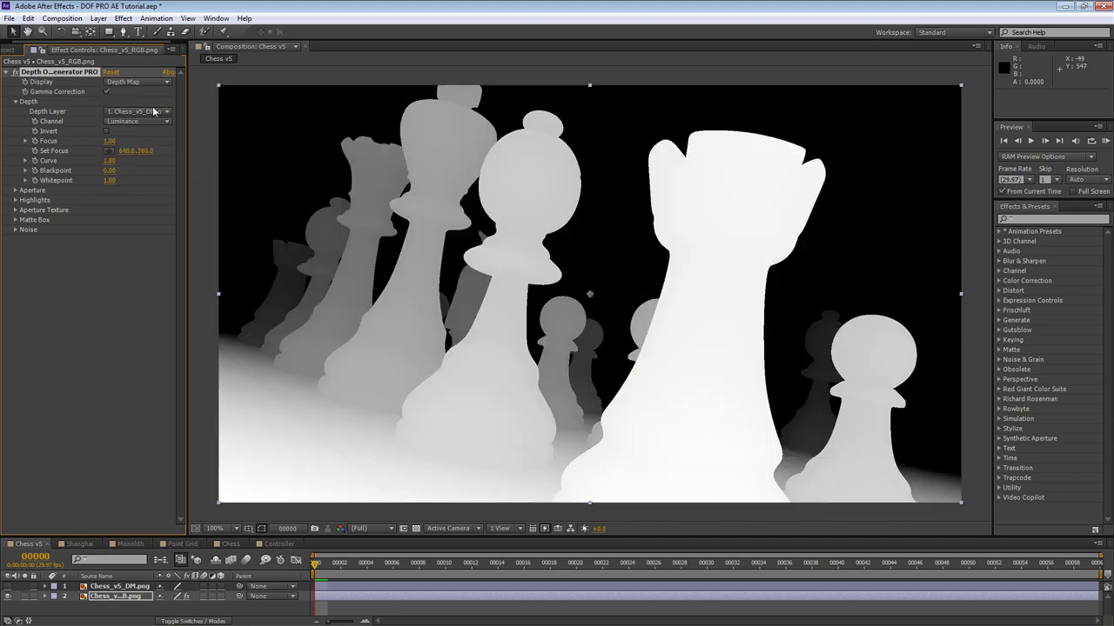
{"action": "left_click", "coordinate": [153, 84]}
{"action": "left_click", "coordinate": [152, 94]}
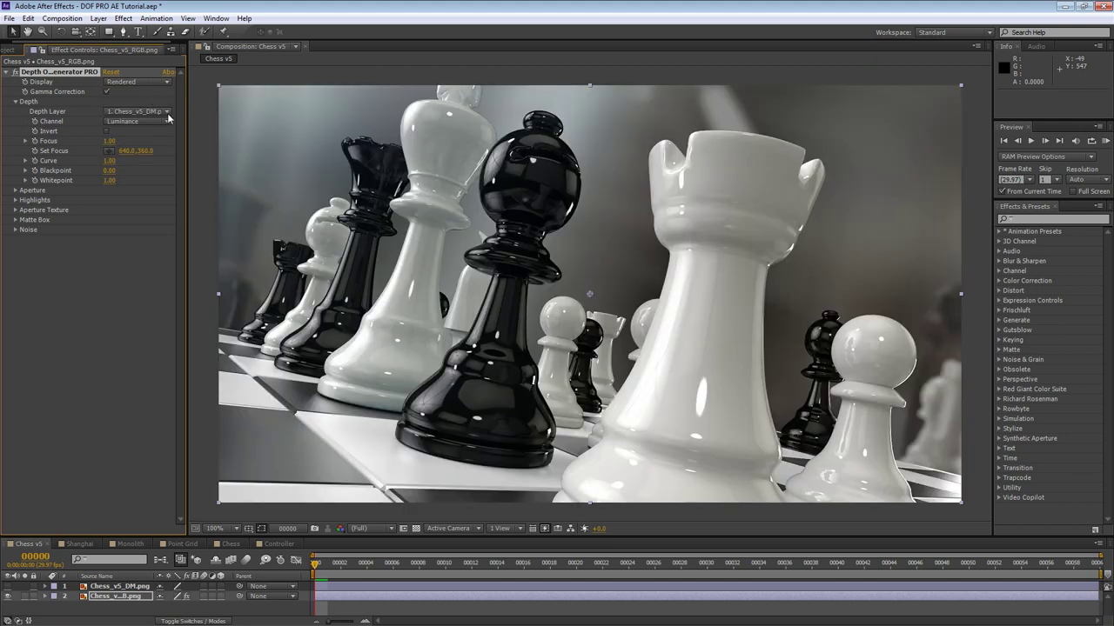
{"action": "left_click", "coordinate": [167, 121]}
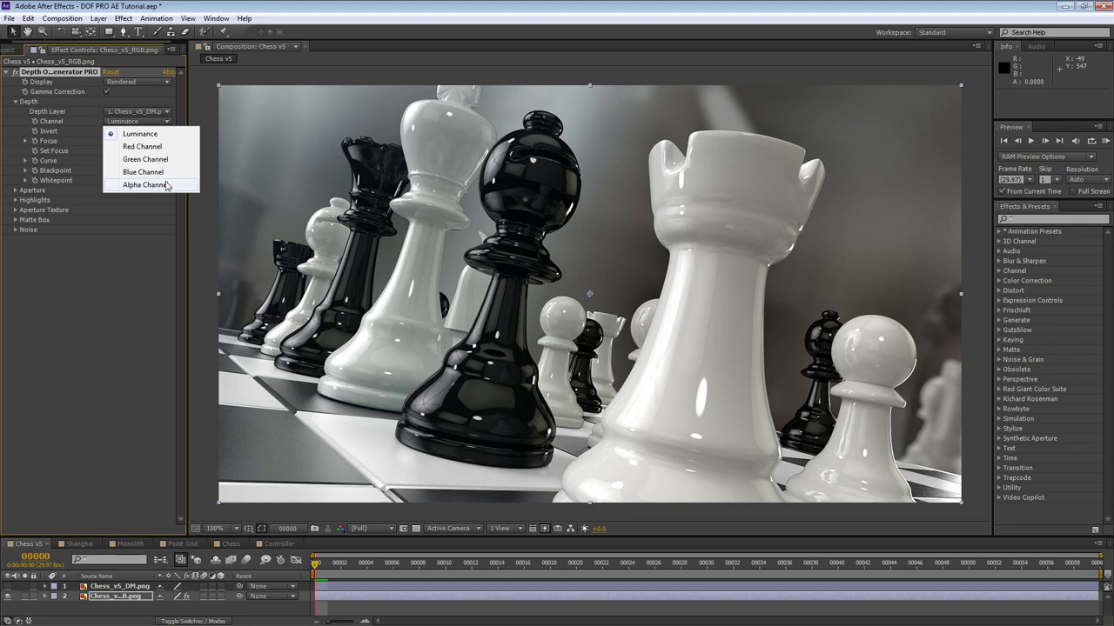
{"action": "left_click", "coordinate": [168, 133]}
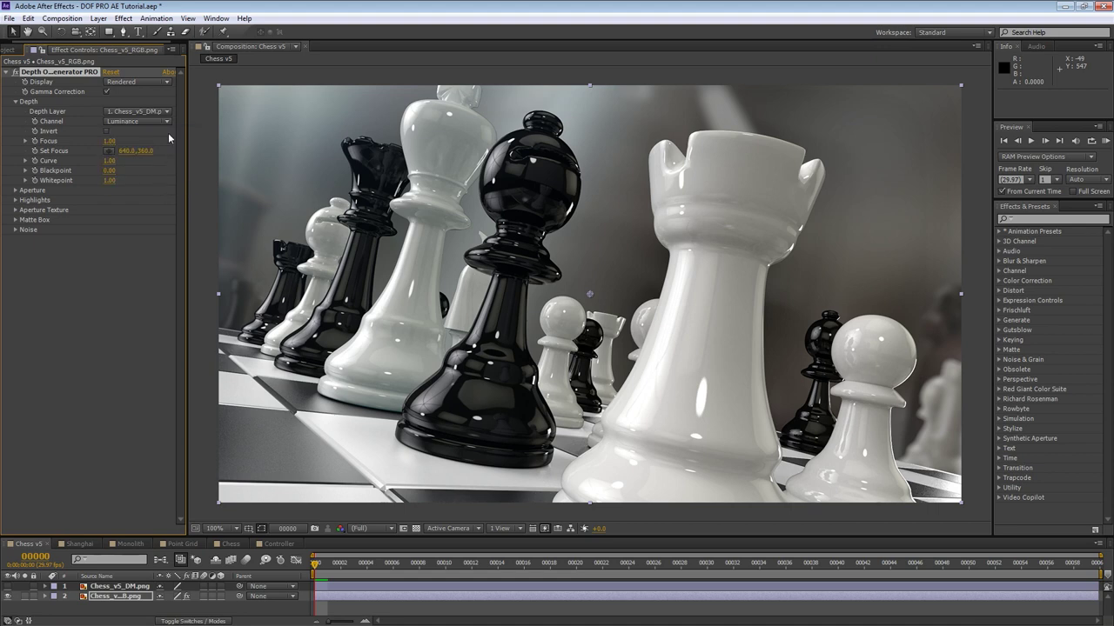
- Compare the depth map with Invert on and off, leaving Invert disabled and the display set back to Rendered
{"action": "left_click", "coordinate": [164, 83]}
{"action": "left_click", "coordinate": [162, 110]}
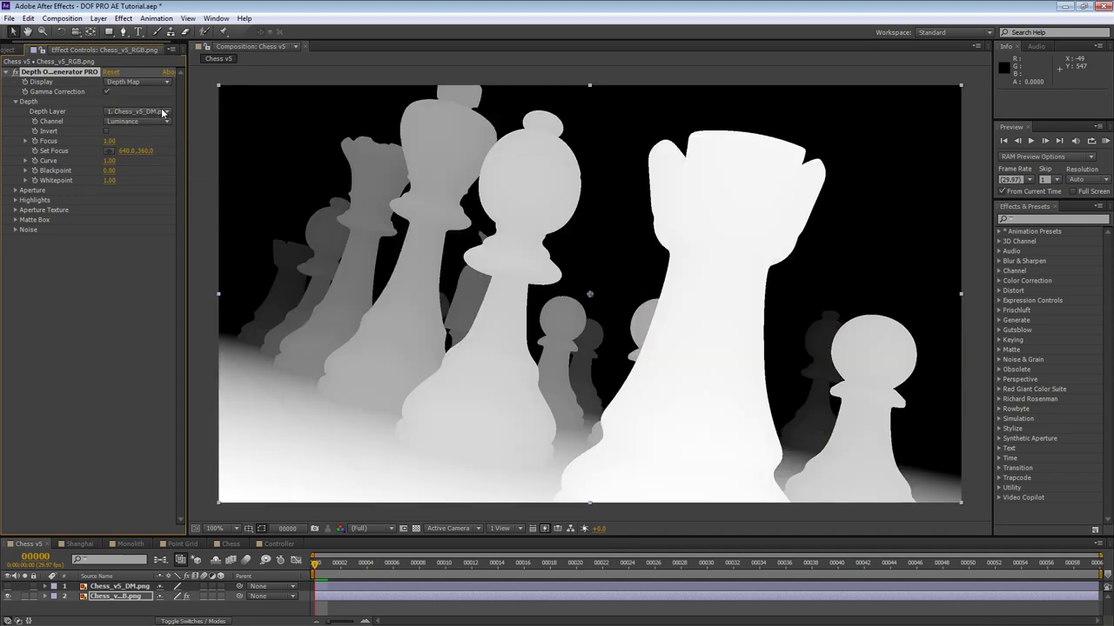
{"action": "left_click", "coordinate": [107, 132]}
{"action": "left_click", "coordinate": [107, 132]}
{"action": "left_click", "coordinate": [107, 131]}
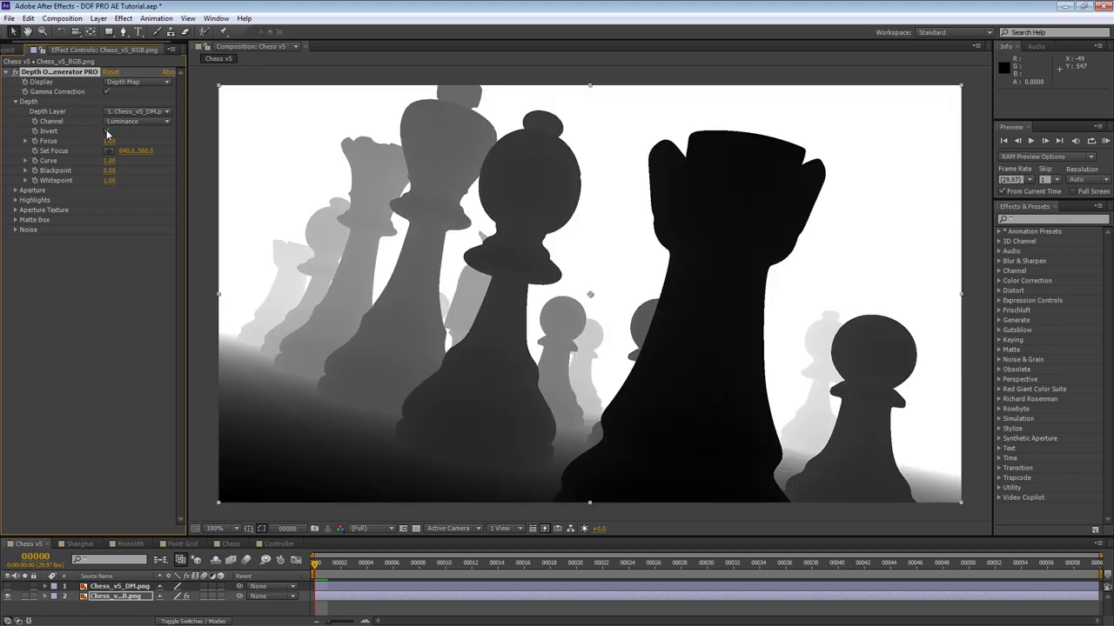
{"action": "left_click", "coordinate": [107, 131]}
{"action": "left_click", "coordinate": [107, 132]}
{"action": "left_click", "coordinate": [107, 131]}
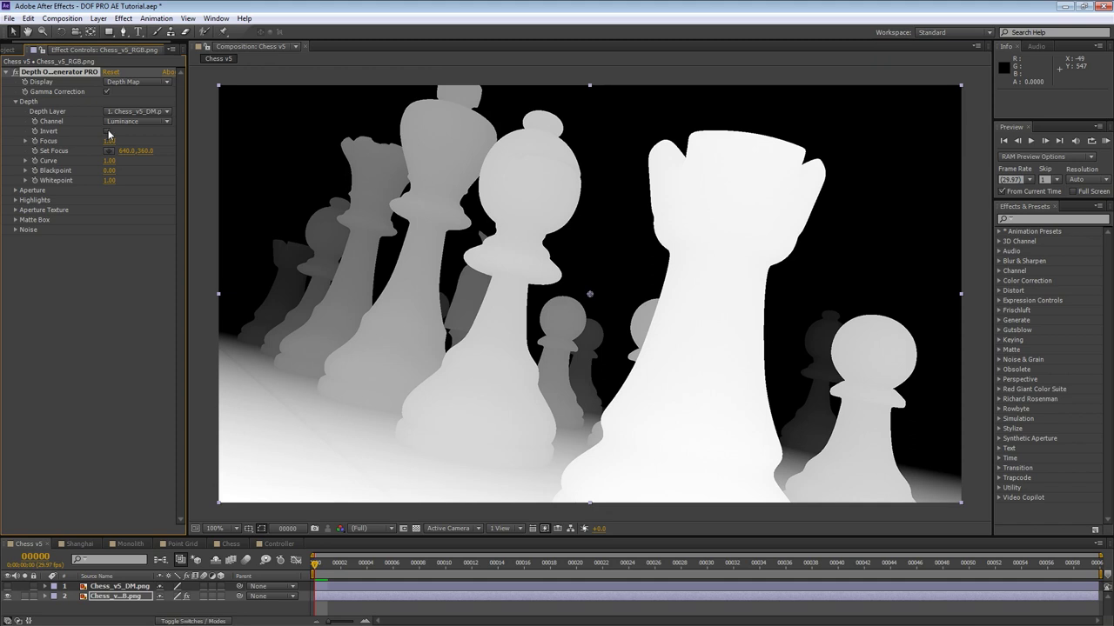
{"action": "left_click", "coordinate": [157, 82]}
{"action": "left_click", "coordinate": [153, 94]}
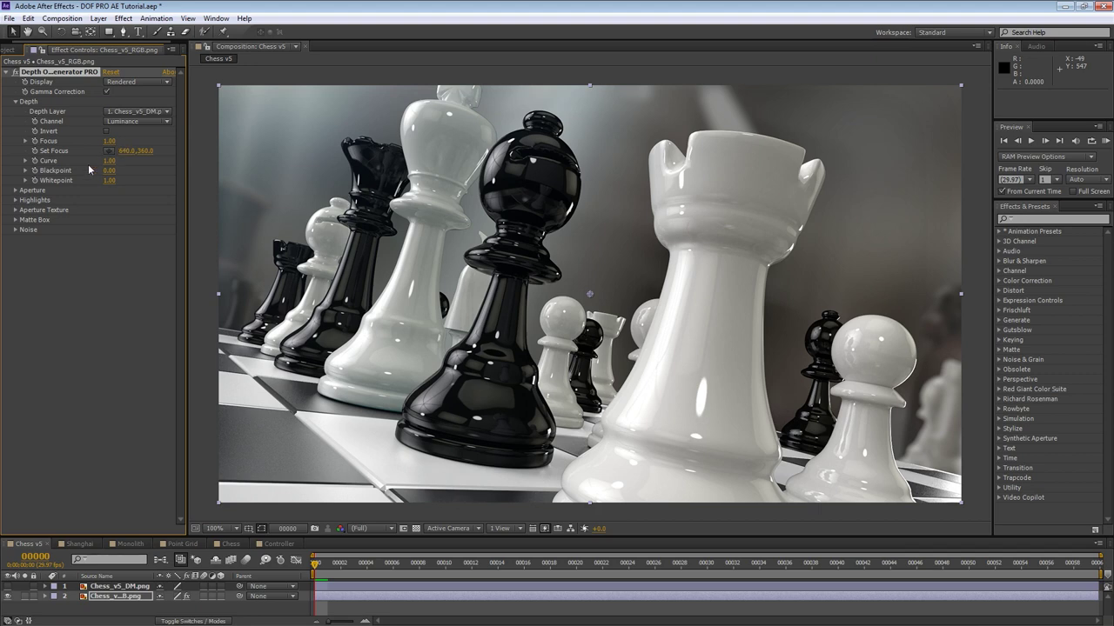
- Expand the Aperture settings and raise the Aperture Size to 8.0
{"action": "left_click", "coordinate": [15, 192]}
{"action": "left_click_drag", "start_coordinate": [103, 228], "coordinate": [141, 231]}
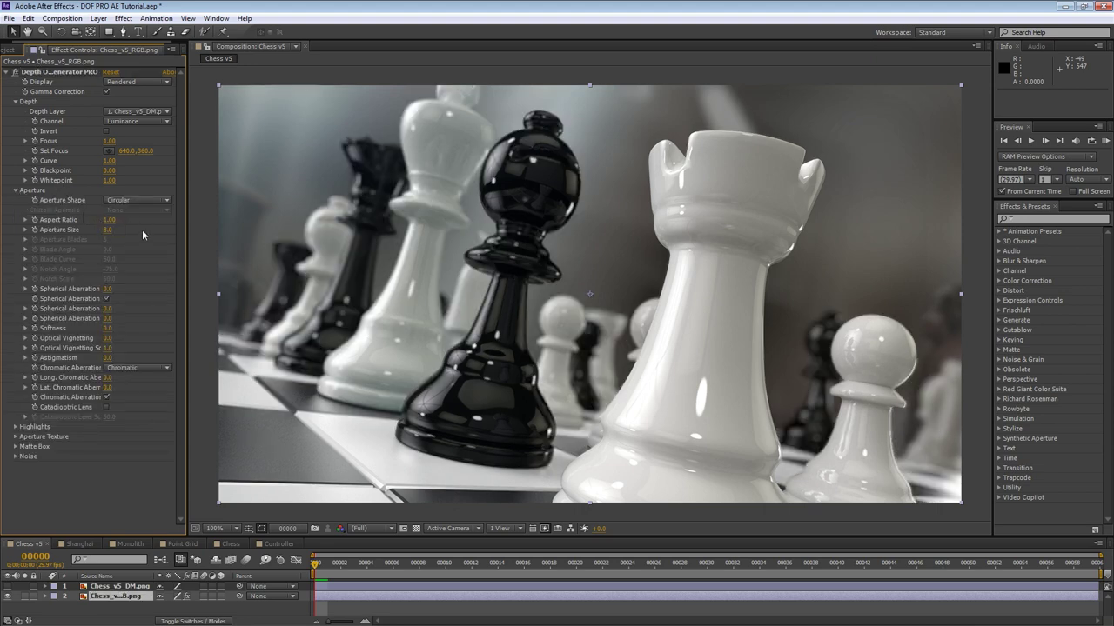
- Try Focus values of 0.5 and 0 on the rendered chess scene
{"action": "left_click", "coordinate": [109, 141]}
{"action": "type", "text": "0.5"}
{"action": "key", "text": "Return"}
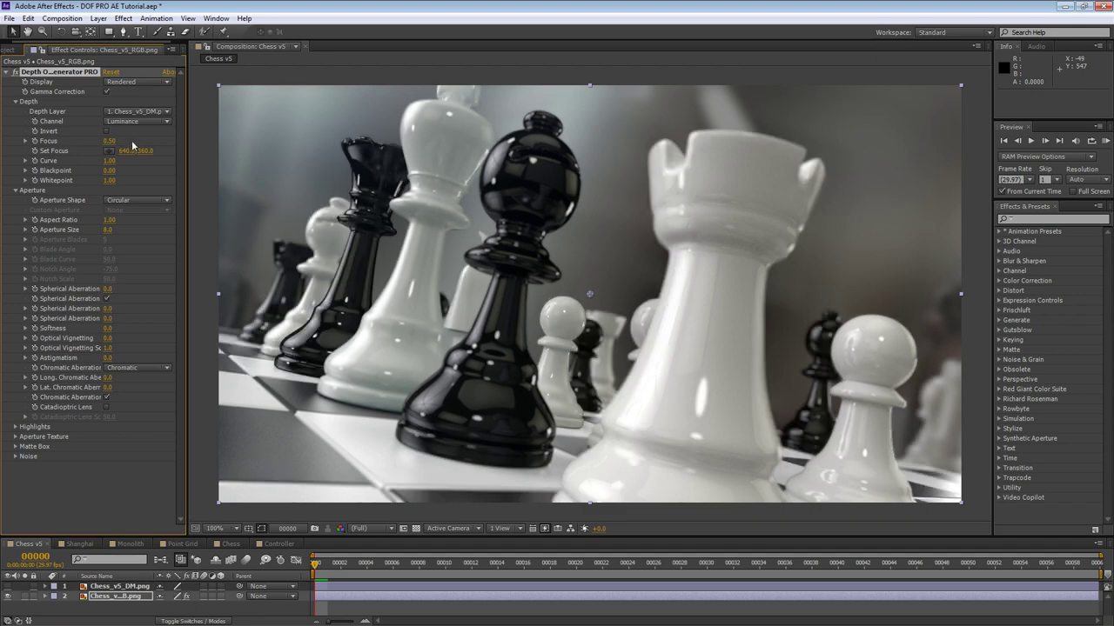
{"action": "left_click", "coordinate": [108, 141]}
{"action": "type", "text": "0"}
{"action": "key", "text": "Return"}
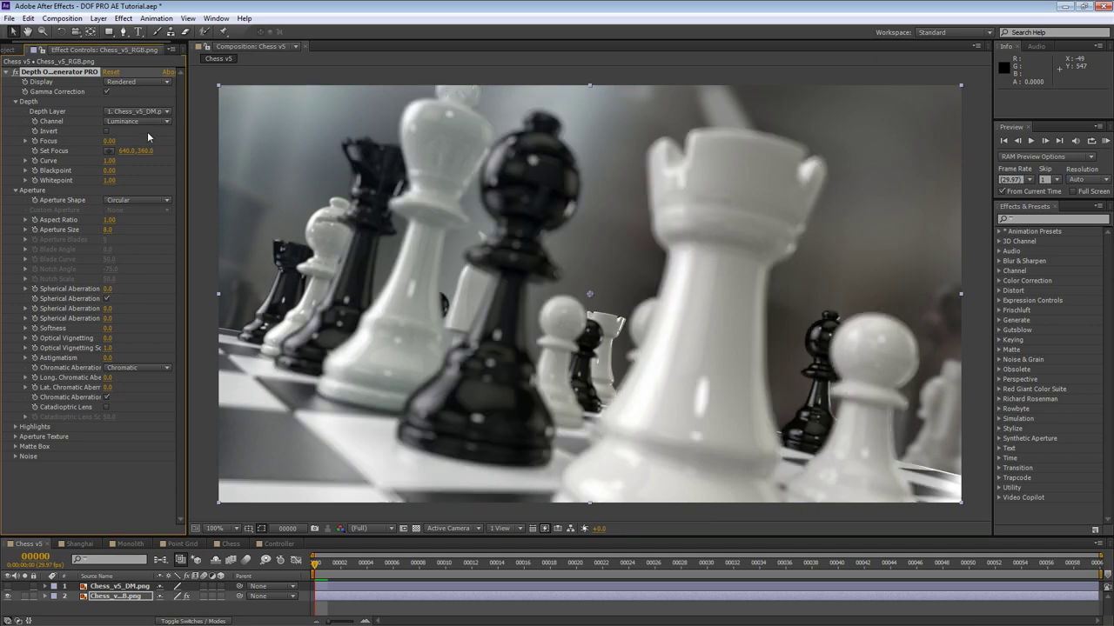
- Switch the effect's display to Focus Map and raise Focus to 1.00
{"action": "left_click", "coordinate": [146, 81]}
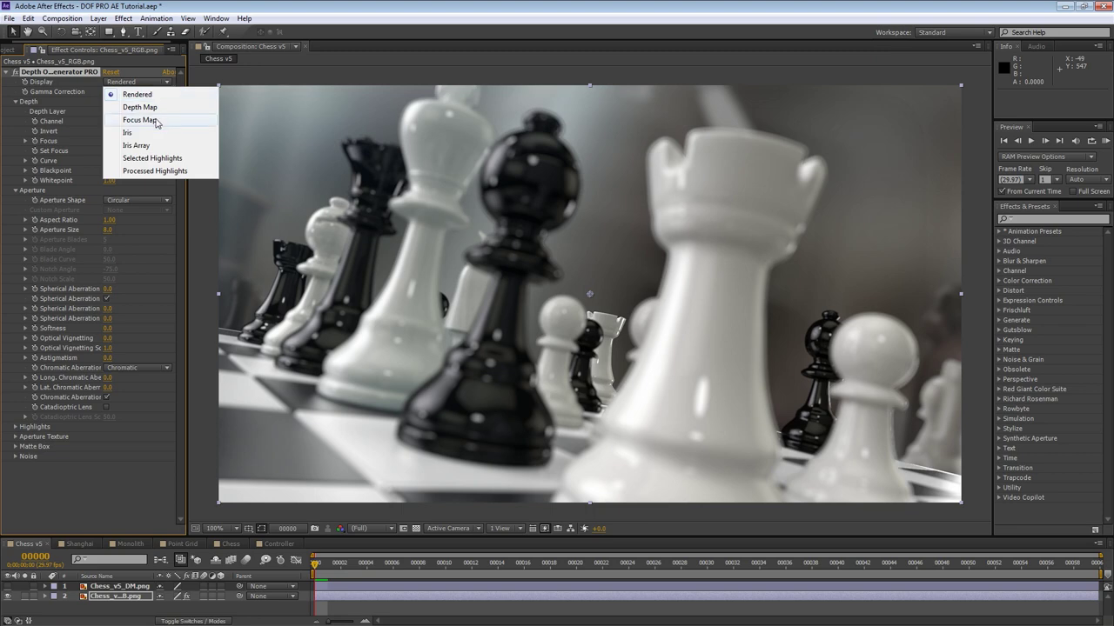
{"action": "left_click", "coordinate": [157, 122]}
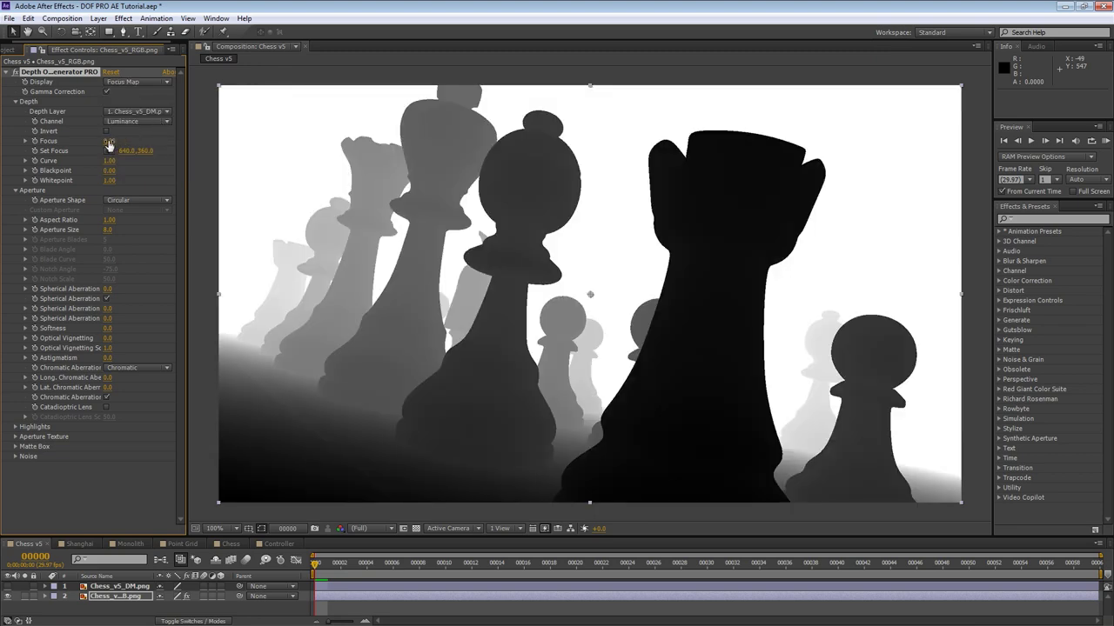
{"action": "left_click_drag", "start_coordinate": [113, 141], "coordinate": [854, 225]}
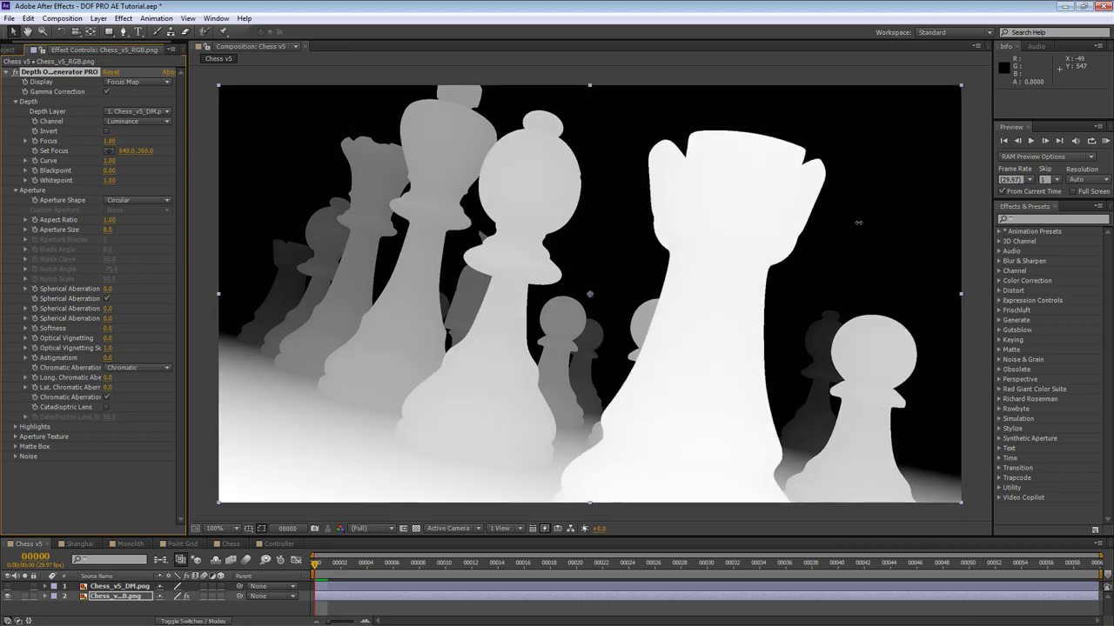
- Try placing the Set Focus point on the black queen and on the front black bishop, and reset Set Focus
{"action": "left_click", "coordinate": [109, 151]}
{"action": "left_click", "coordinate": [320, 209]}
{"action": "left_click", "coordinate": [380, 173]}
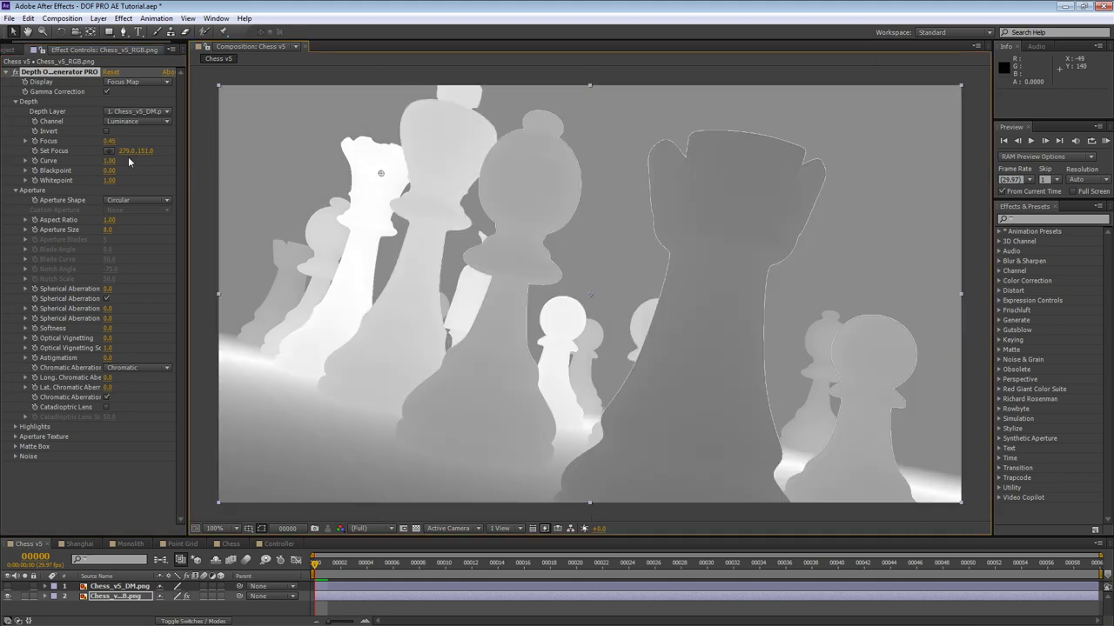
{"action": "left_click", "coordinate": [110, 153]}
{"action": "left_click", "coordinate": [535, 178]}
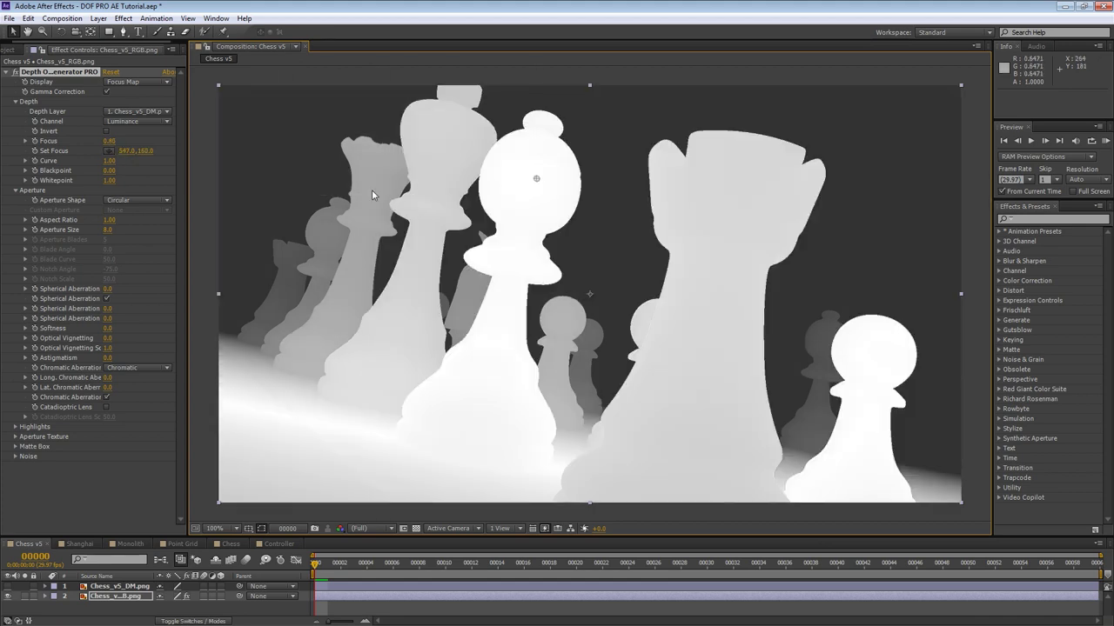
{"action": "right_click", "coordinate": [110, 150]}
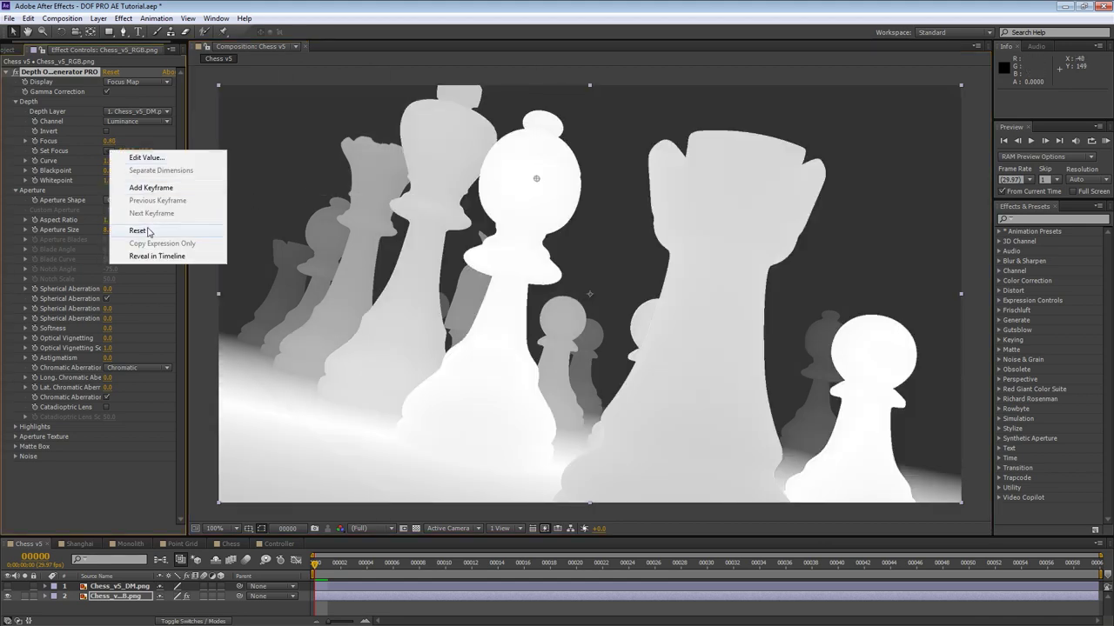
{"action": "left_click", "coordinate": [147, 228]}
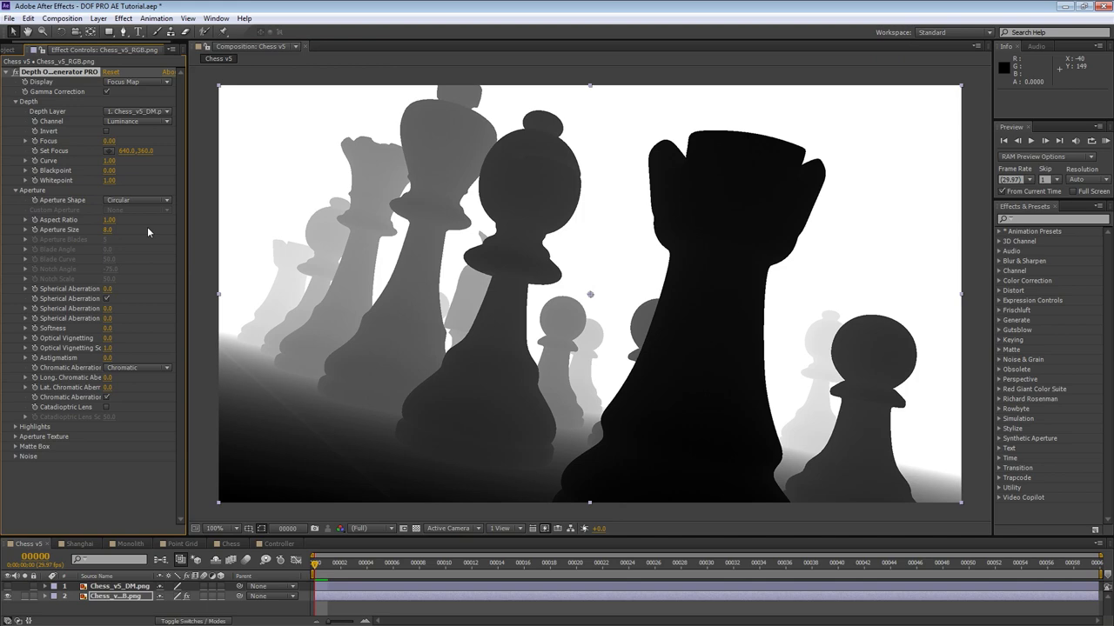
- Try a lower depth Curve value, and reset both Curve and Focus to their defaults
{"action": "mouse_move", "coordinate": [108, 161]}
{"action": "left_mouse_down"}
{"action": "mouse_move", "coordinate": [135, 167]}
{"action": "mouse_move", "coordinate": [114, 166]}
{"action": "left_mouse_up"}
{"action": "right_click", "coordinate": [114, 167]}
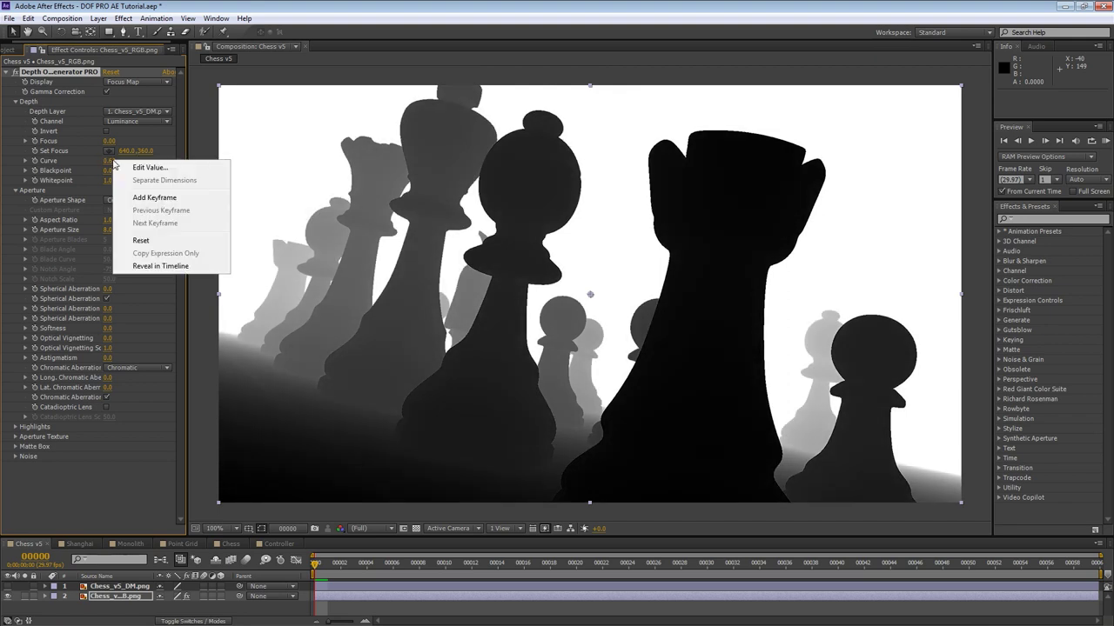
{"action": "left_click", "coordinate": [139, 235]}
{"action": "right_click", "coordinate": [110, 141]}
{"action": "left_click", "coordinate": [143, 219]}
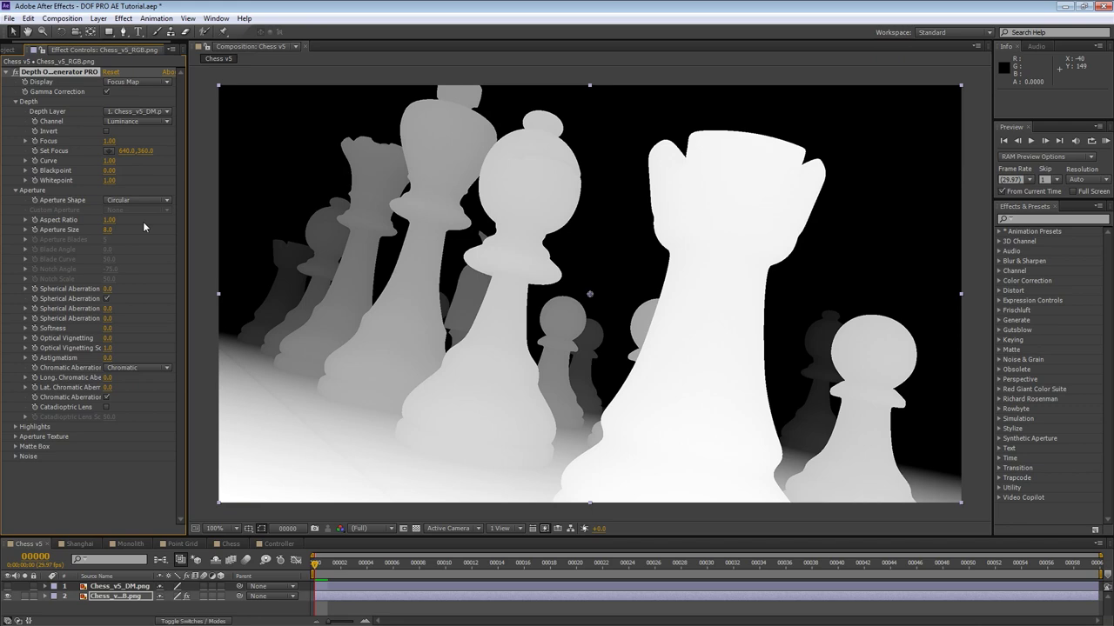
- Try a slightly higher Blackpoint and a much lower Whitepoint on the focus map, resetting each to its default
{"action": "mouse_move", "coordinate": [112, 170]}
{"action": "left_mouse_down"}
{"action": "mouse_move", "coordinate": [130, 170]}
{"action": "mouse_move", "coordinate": [103, 170]}
{"action": "mouse_move", "coordinate": [114, 171]}
{"action": "left_mouse_up"}
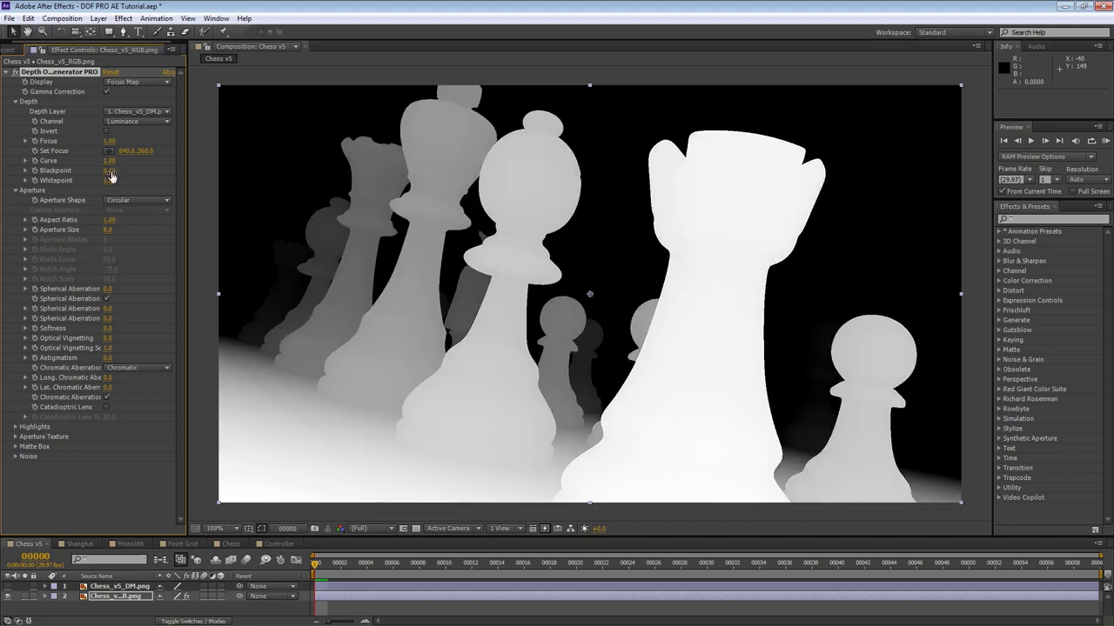
{"action": "right_click", "coordinate": [113, 172]}
{"action": "left_click", "coordinate": [131, 247]}
{"action": "left_click_drag", "start_coordinate": [112, 181], "coordinate": [102, 181]}
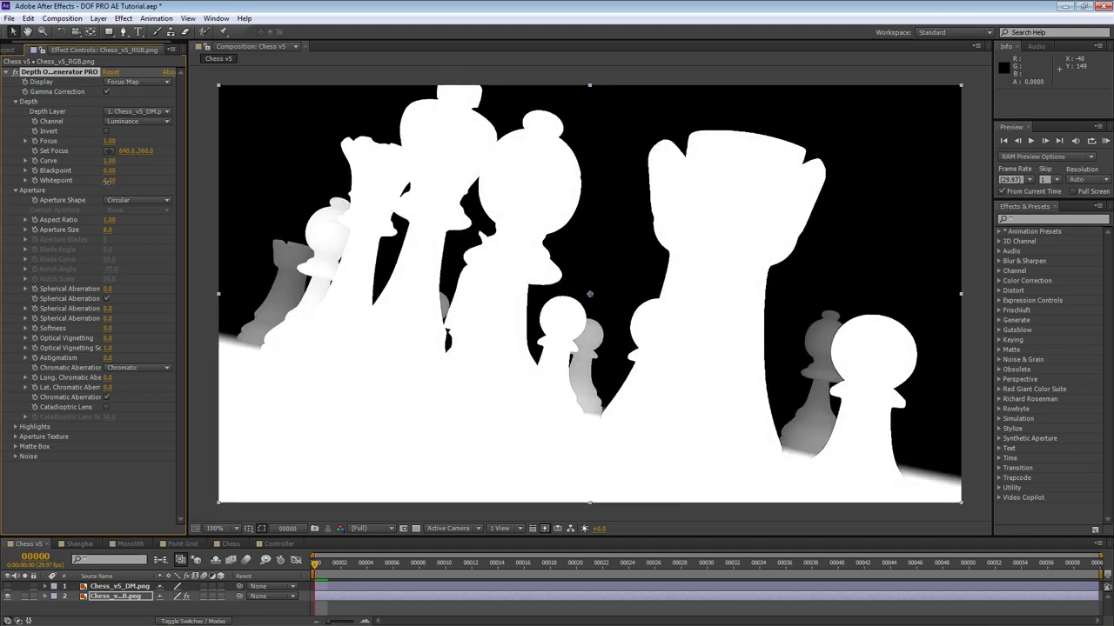
{"action": "right_click", "coordinate": [110, 181]}
{"action": "left_click", "coordinate": [160, 260]}
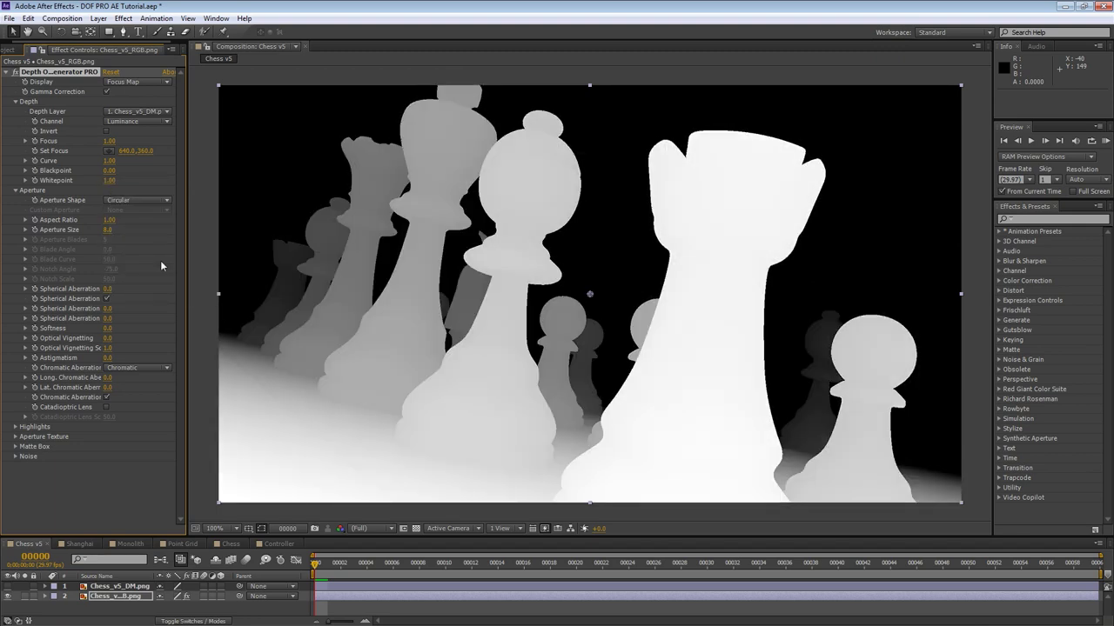
- In the Monolith composition, switch the effect's display to Depth Map and set the depth Whitepoint to 3
{"action": "left_click", "coordinate": [121, 544]}
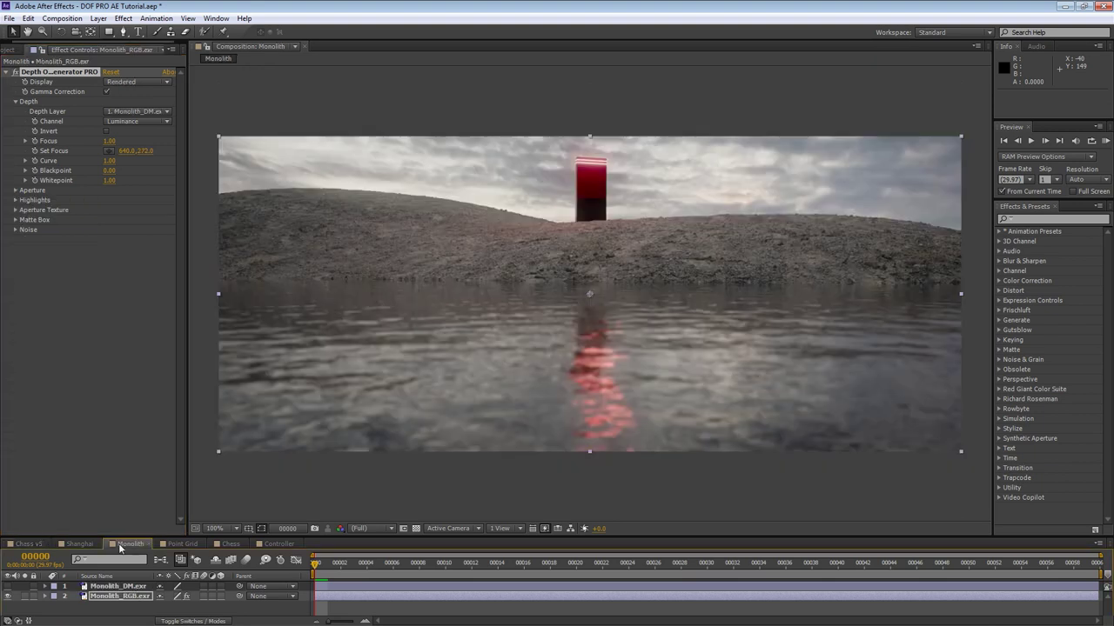
{"action": "left_click", "coordinate": [144, 81]}
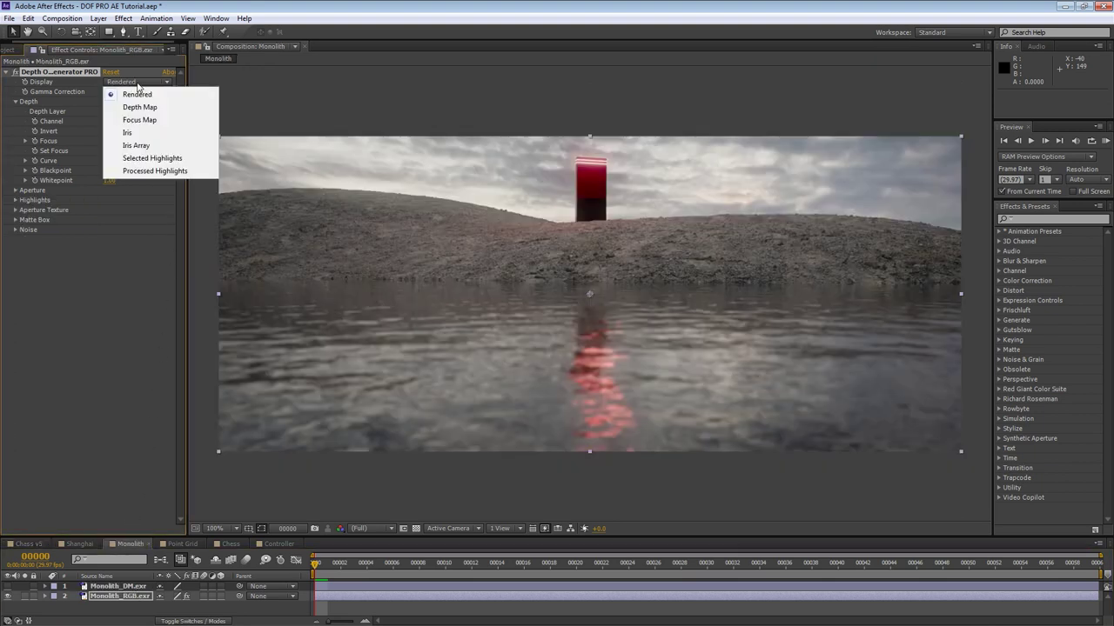
{"action": "left_click", "coordinate": [149, 108]}
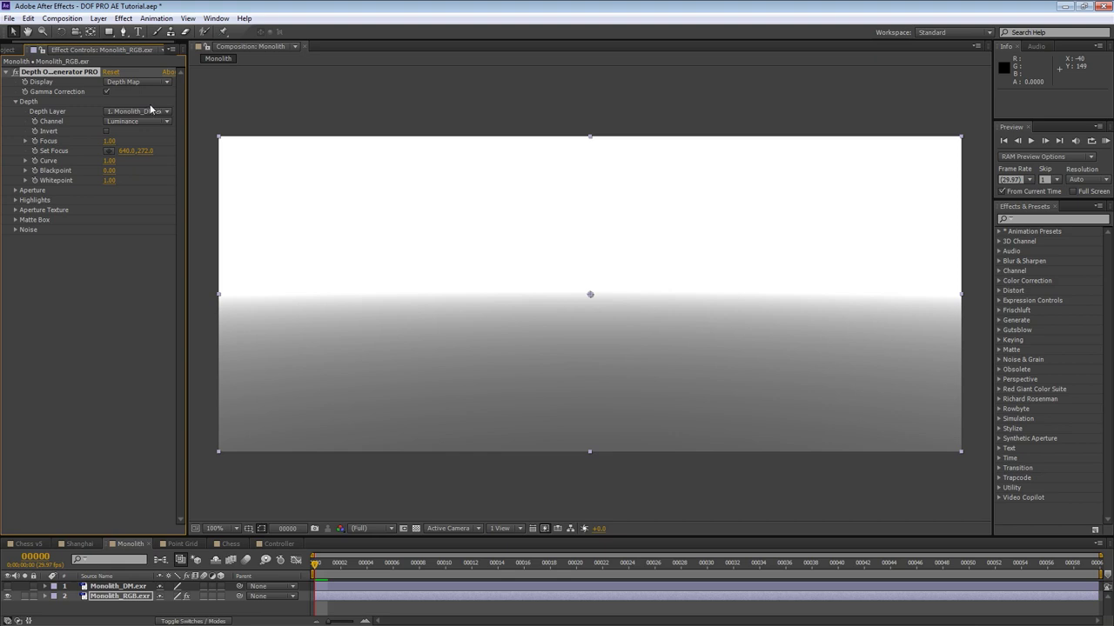
{"action": "left_click", "coordinate": [111, 180]}
{"action": "type", "text": "3"}
{"action": "key", "text": "Return"}
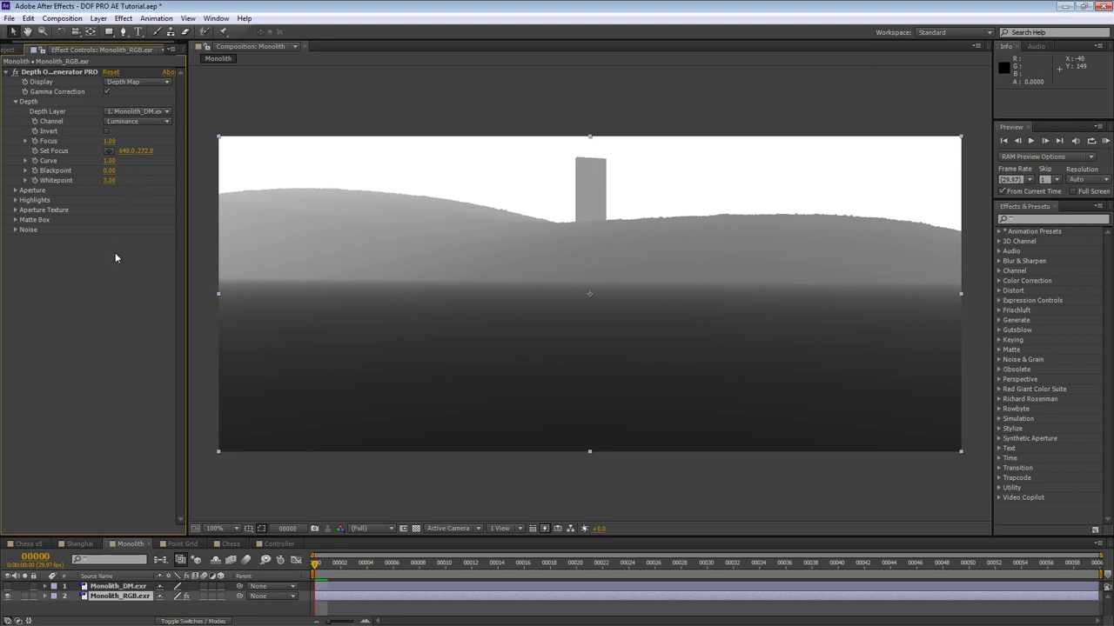
- Return to the Chess v5 composition and switch the effect's display to Iris
{"action": "left_click", "coordinate": [29, 541]}
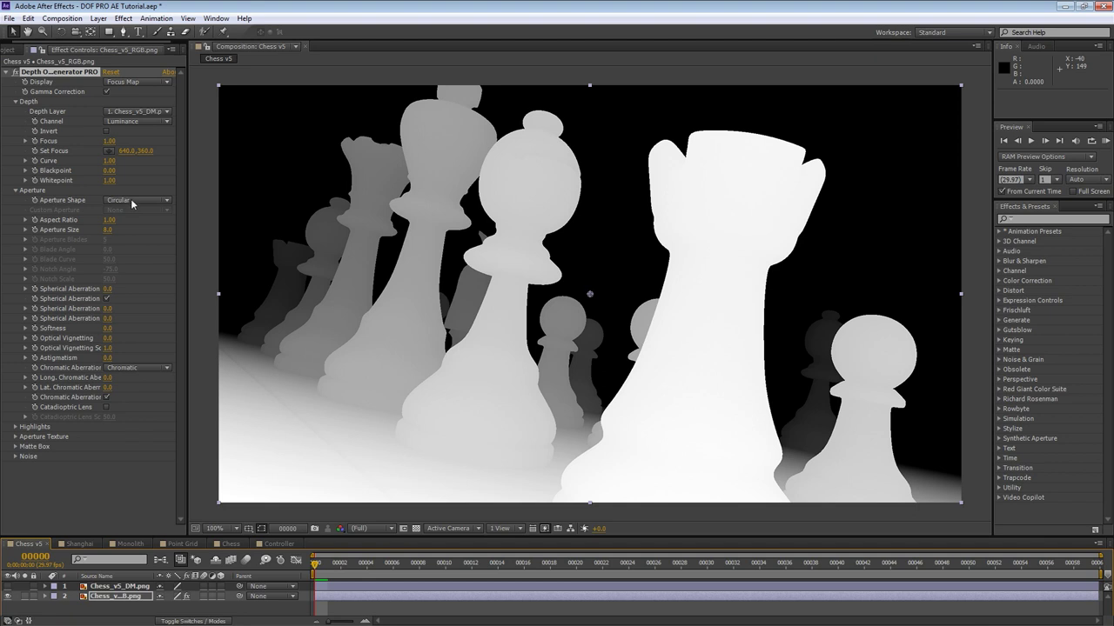
{"action": "left_click", "coordinate": [149, 82]}
{"action": "left_click", "coordinate": [151, 133]}
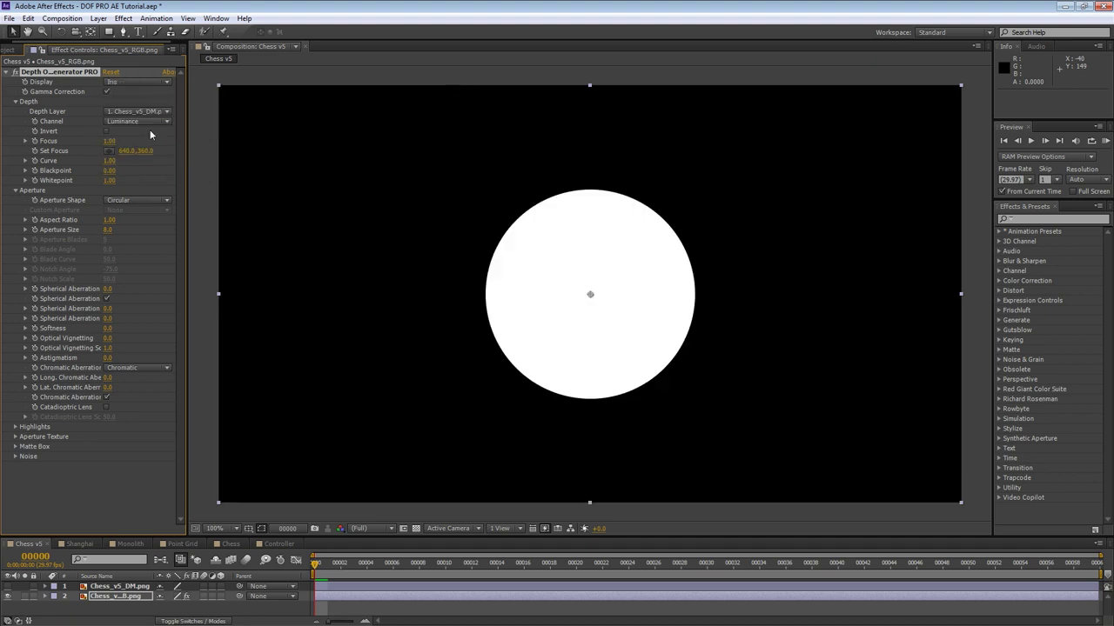
- Try the Polygonal, Notched and Custom aperture shapes on the iris, and return to Circular
{"action": "left_click", "coordinate": [166, 201]}
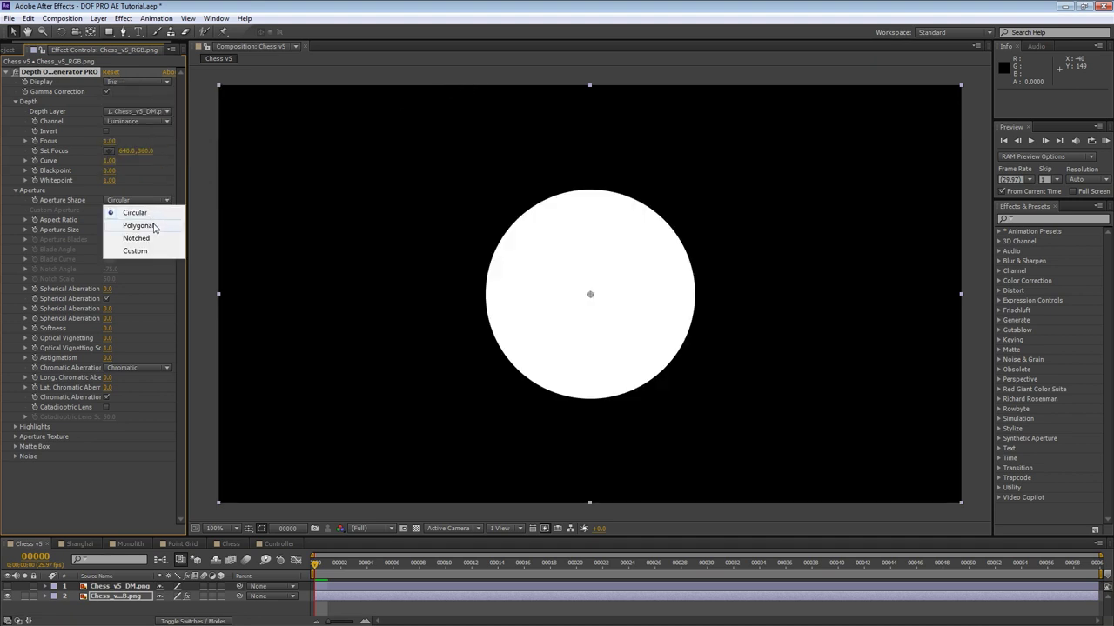
{"action": "left_click", "coordinate": [151, 226]}
{"action": "left_click", "coordinate": [153, 202]}
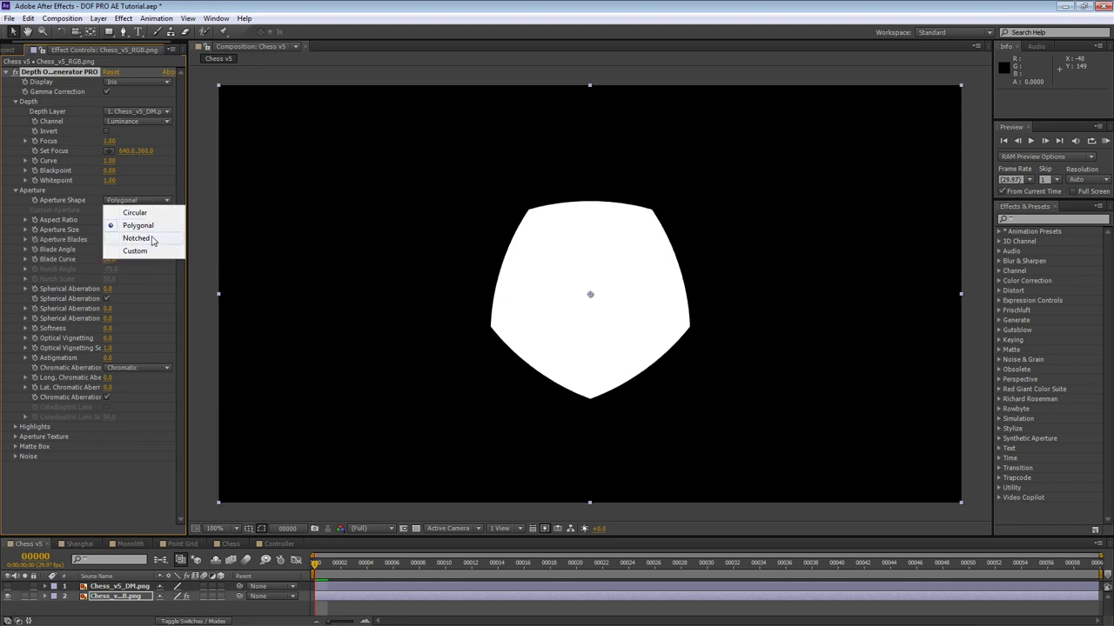
{"action": "left_click", "coordinate": [151, 237]}
{"action": "left_click", "coordinate": [148, 200]}
{"action": "left_click", "coordinate": [155, 249]}
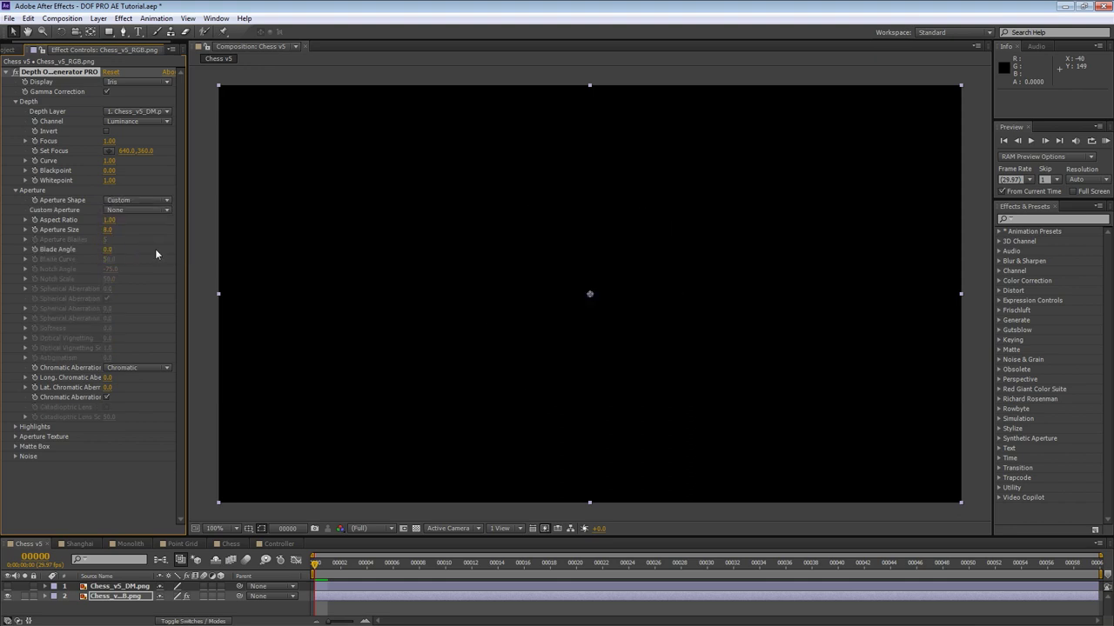
{"action": "left_click", "coordinate": [152, 204]}
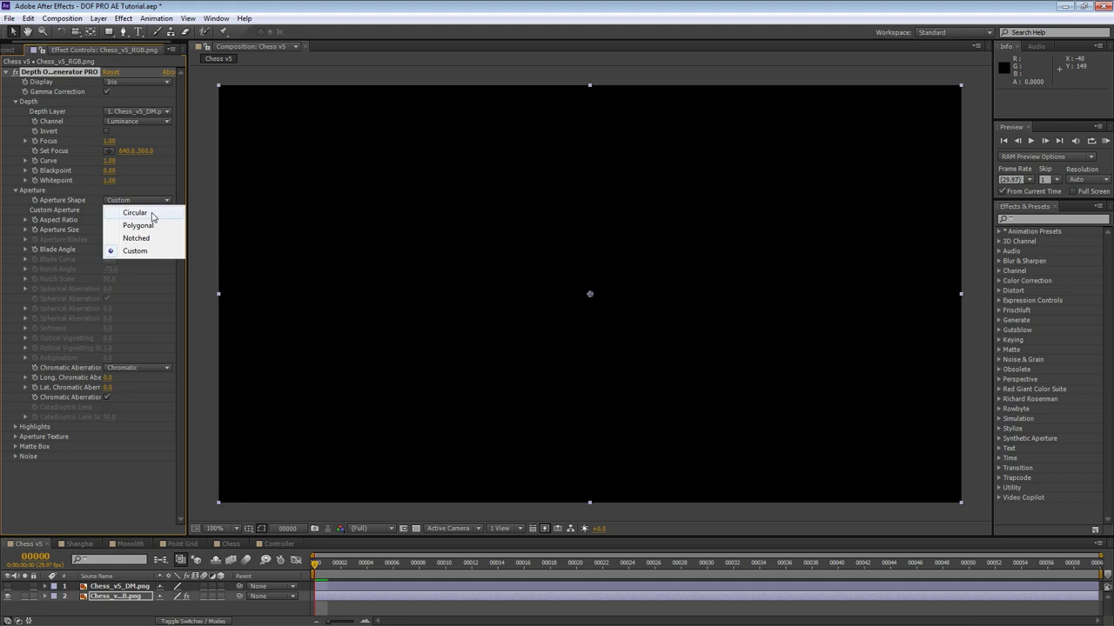
{"action": "left_click", "coordinate": [151, 212]}
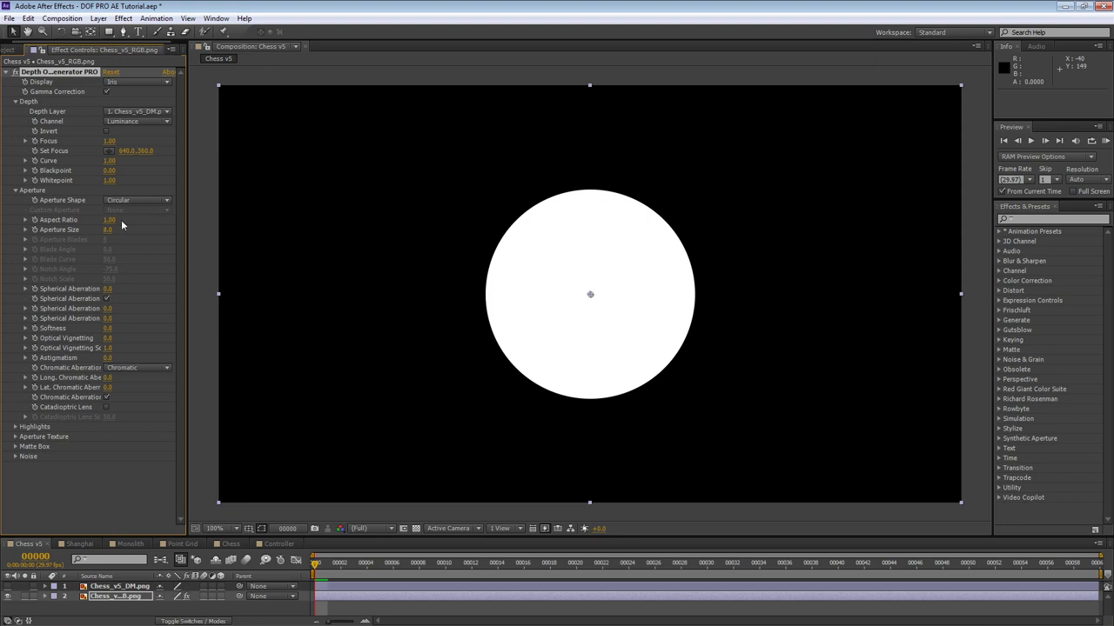
- Try an aperture Aspect Ratio of 1.77 on the circular iris, and reset it to its default
{"action": "mouse_move", "coordinate": [109, 220]}
{"action": "left_mouse_down"}
{"action": "mouse_move", "coordinate": [273, 227]}
{"action": "mouse_move", "coordinate": [131, 232]}
{"action": "mouse_move", "coordinate": [277, 235]}
{"action": "mouse_move", "coordinate": [52, 231]}
{"action": "mouse_move", "coordinate": [121, 232]}
{"action": "left_mouse_up"}
{"action": "left_click", "coordinate": [109, 220]}
{"action": "key", "text": "Return"}
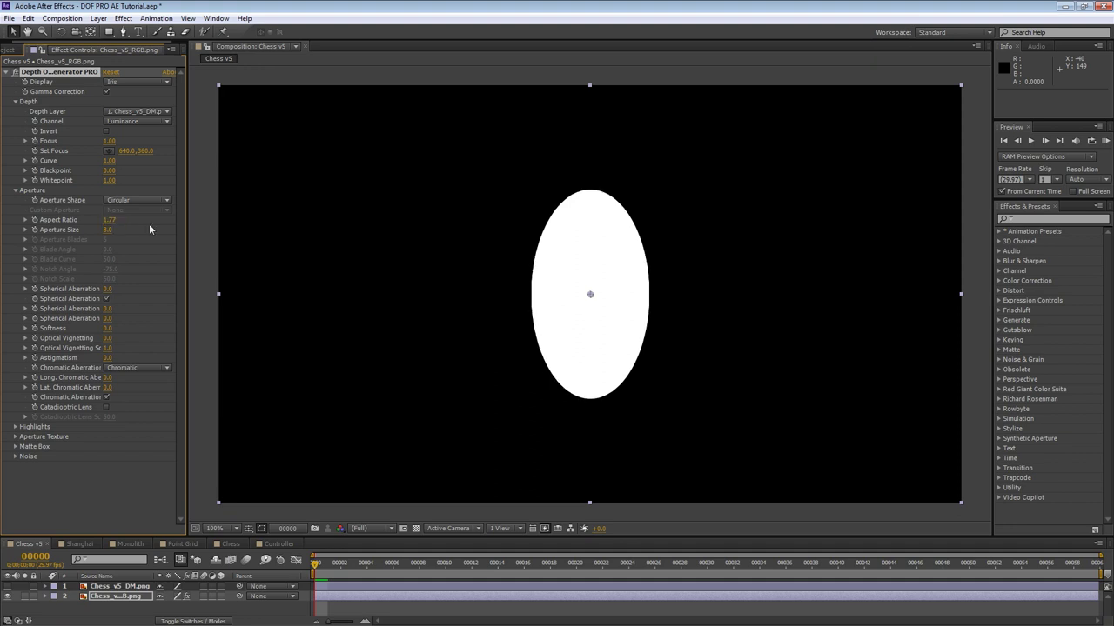
{"action": "left_click", "coordinate": [108, 220]}
{"action": "right_click", "coordinate": [109, 224]}
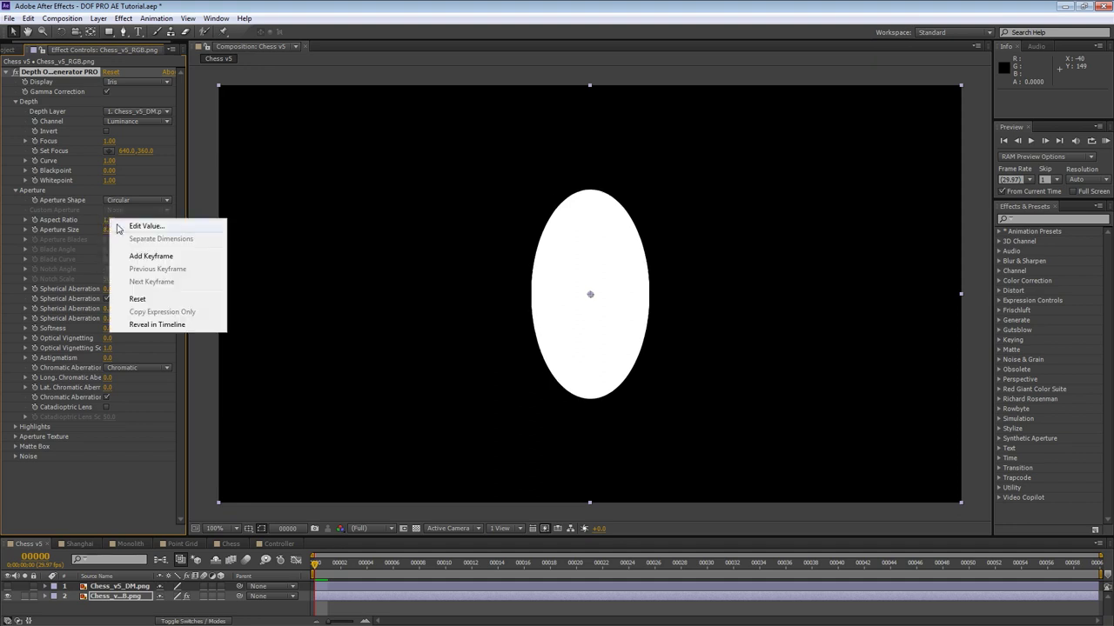
{"action": "left_click", "coordinate": [146, 299]}
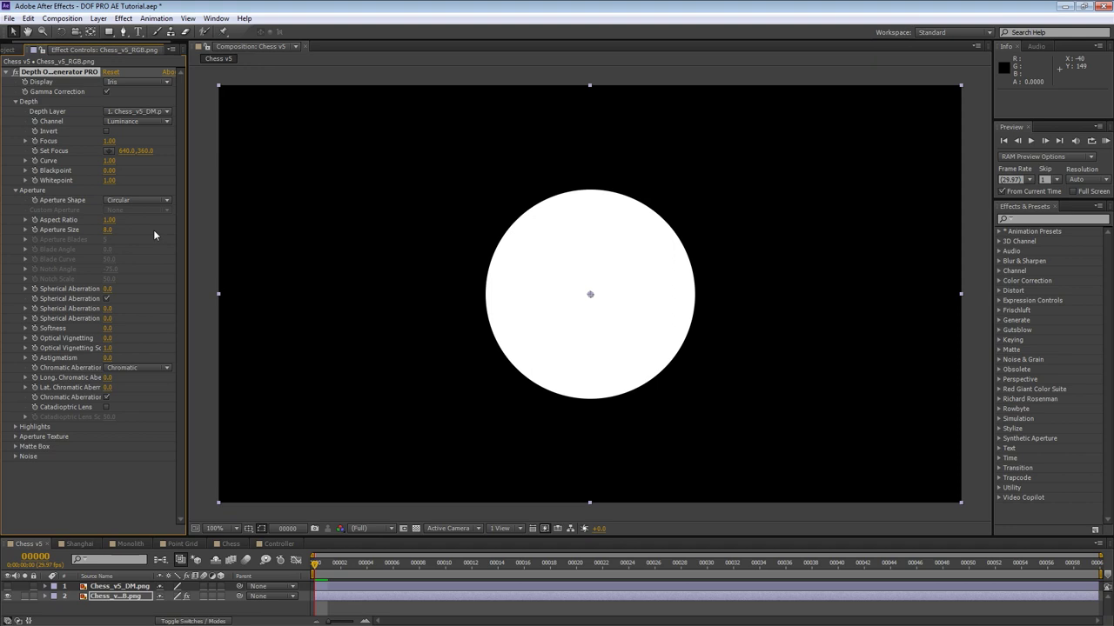
- Switch the display to Rendered, try Aperture Sizes of 2 and 5, and set the size back to 8
{"action": "left_click", "coordinate": [152, 81]}
{"action": "left_click", "coordinate": [129, 94]}
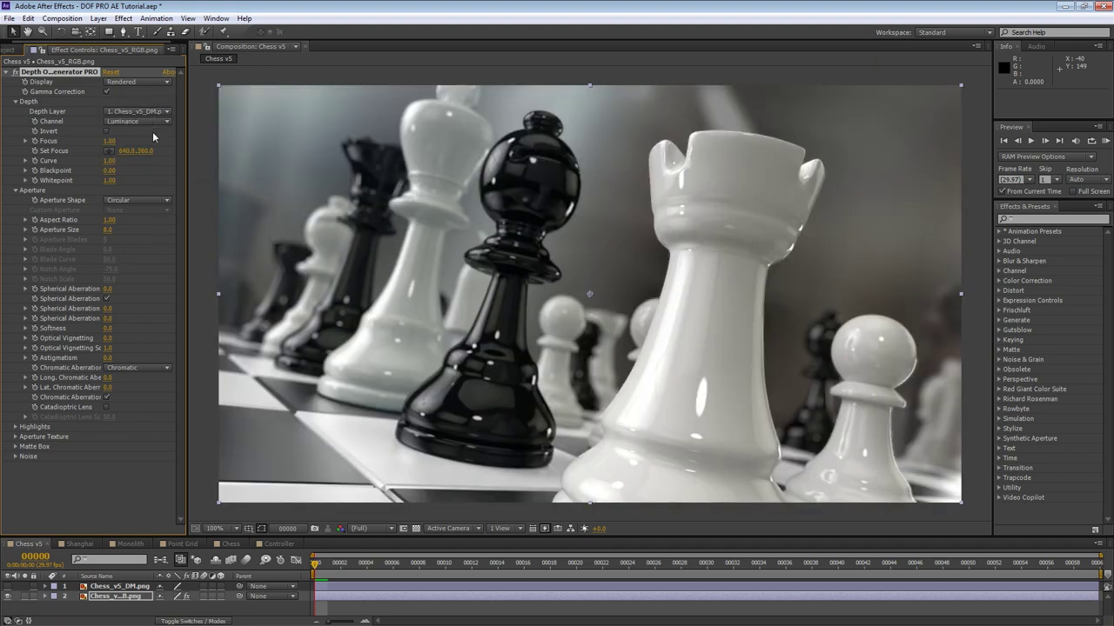
{"action": "left_click_drag", "start_coordinate": [112, 229], "coordinate": [129, 229]}
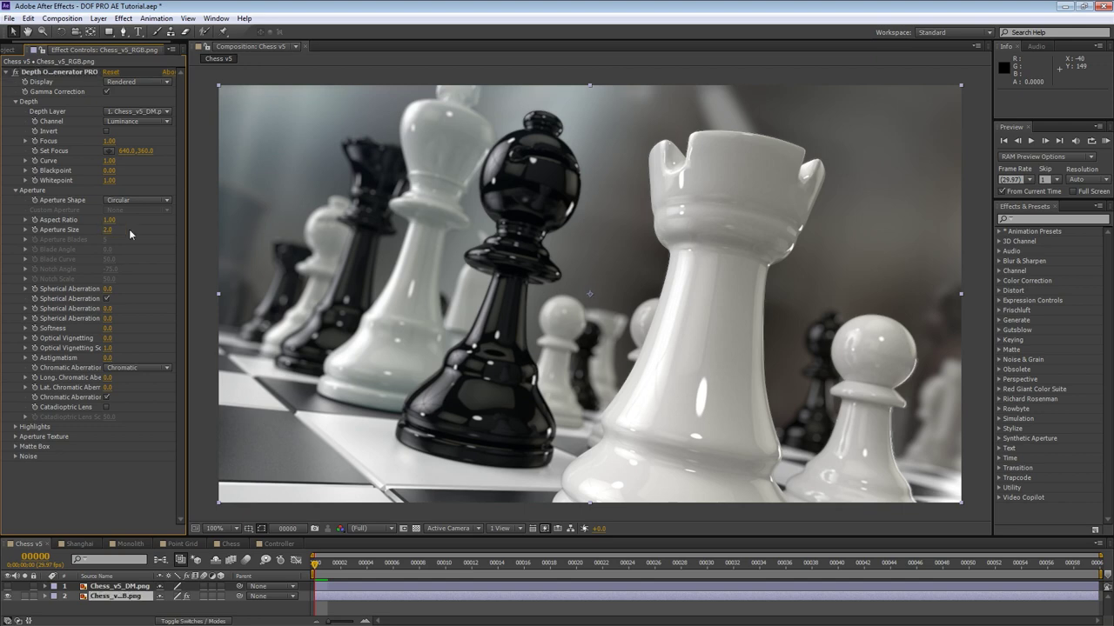
{"action": "left_click", "coordinate": [109, 229]}
{"action": "type", "text": "5"}
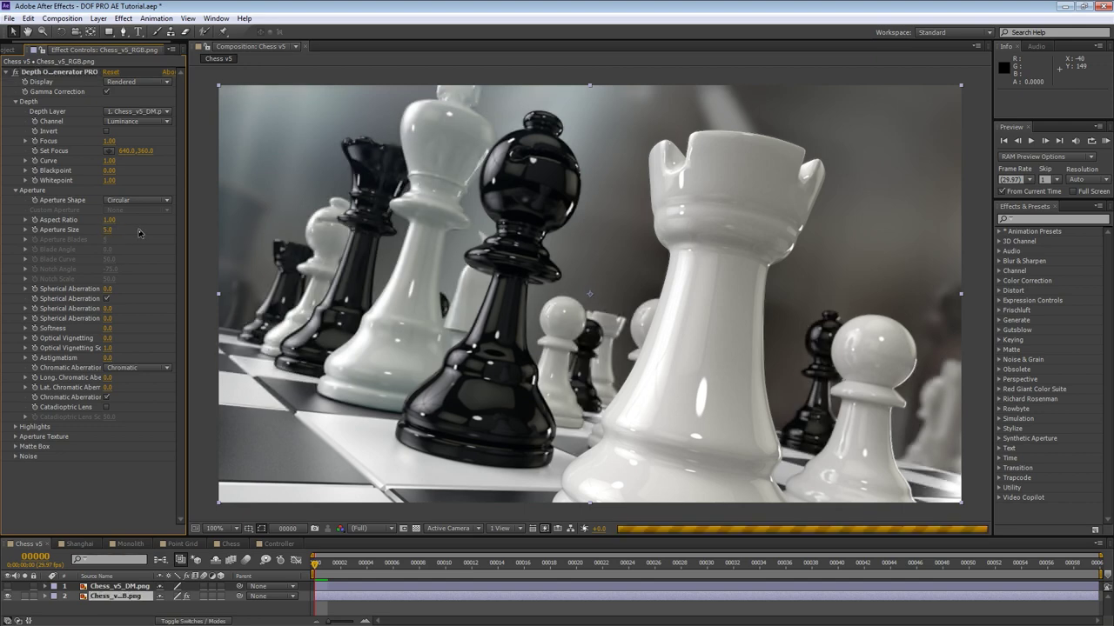
{"action": "left_click", "coordinate": [107, 229]}
{"action": "type", "text": "8"}
{"action": "key", "text": "Return"}
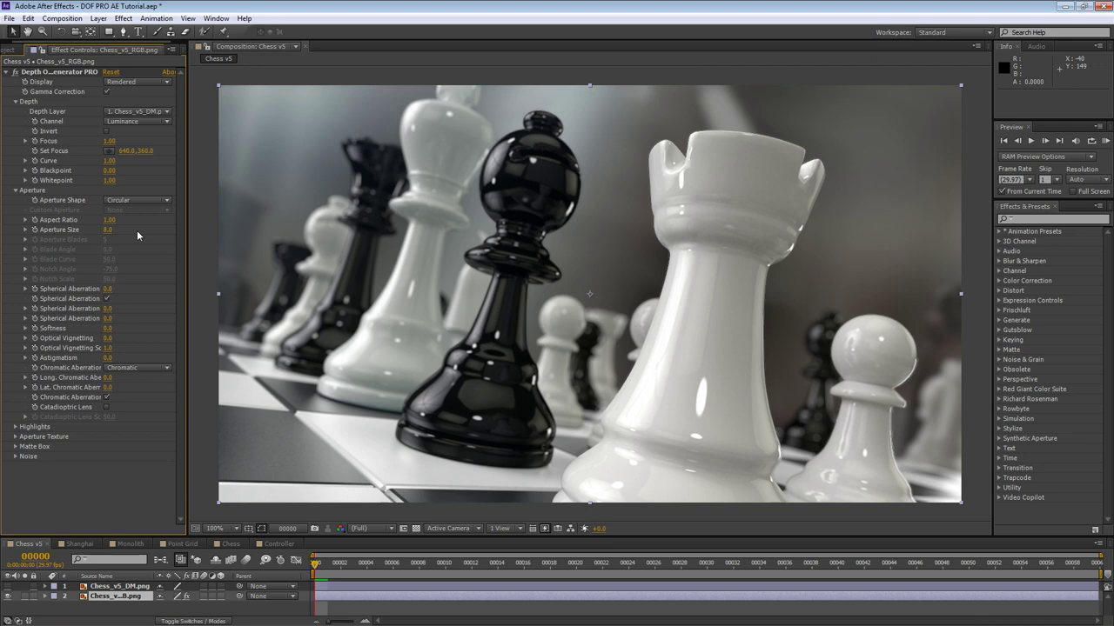
- Switch the effect's display to Iris and the aperture shape to Polygonal
{"action": "left_click", "coordinate": [156, 82]}
{"action": "left_click", "coordinate": [151, 132]}
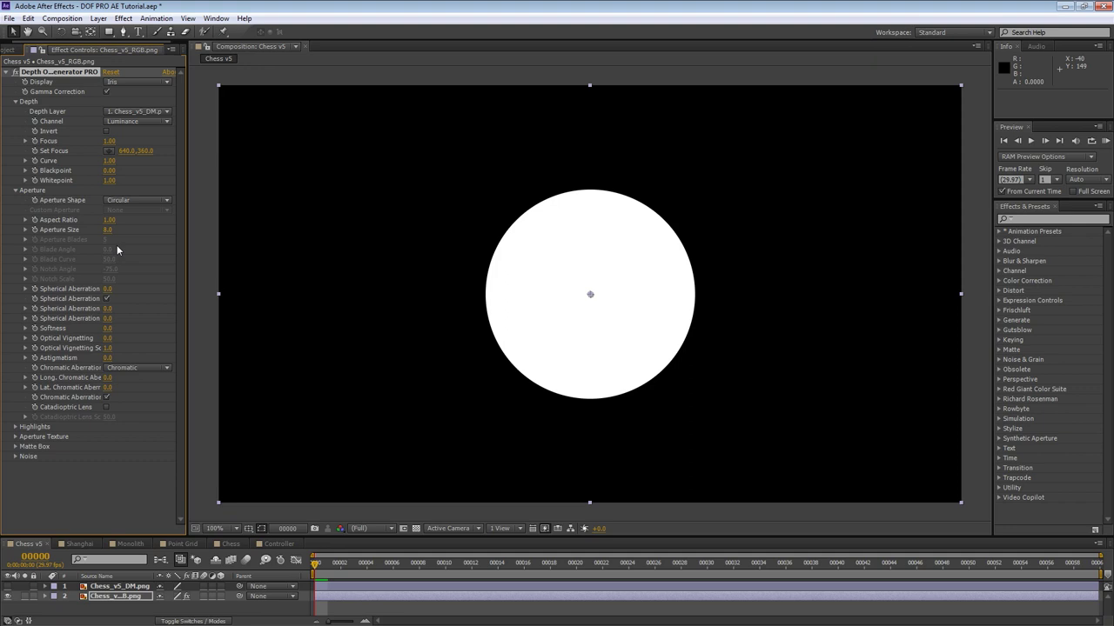
{"action": "left_click", "coordinate": [160, 201]}
{"action": "left_click", "coordinate": [157, 227]}
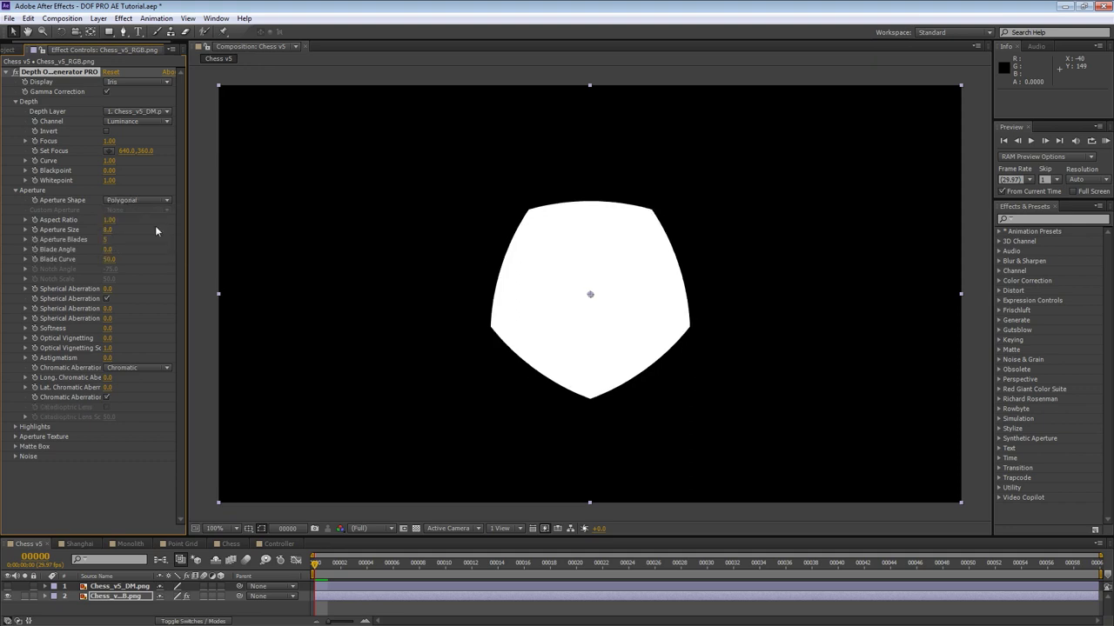
- Try 15 Aperture Blades on the polygonal iris, and reset the blade count to its default
{"action": "left_click_drag", "start_coordinate": [105, 240], "coordinate": [210, 240]}
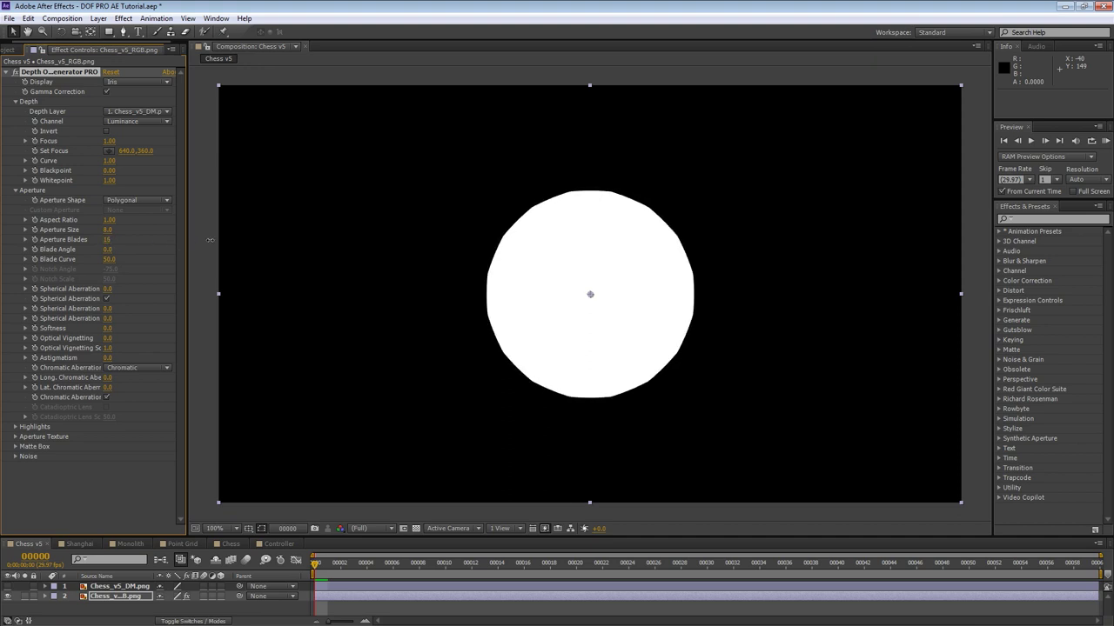
{"action": "right_click", "coordinate": [107, 241]}
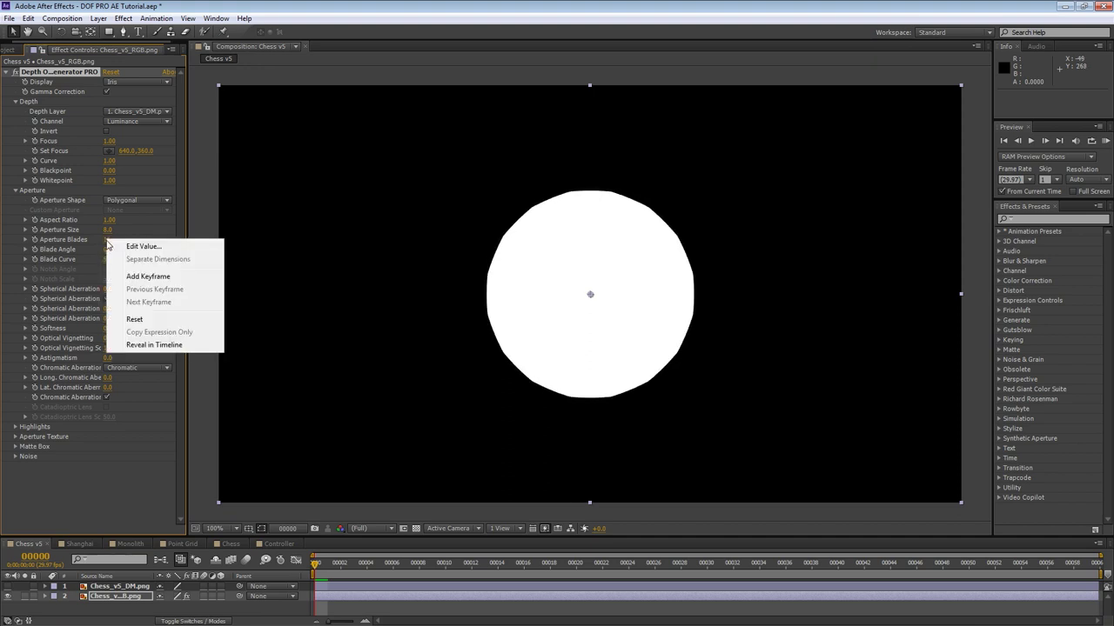
{"action": "left_click", "coordinate": [133, 318]}
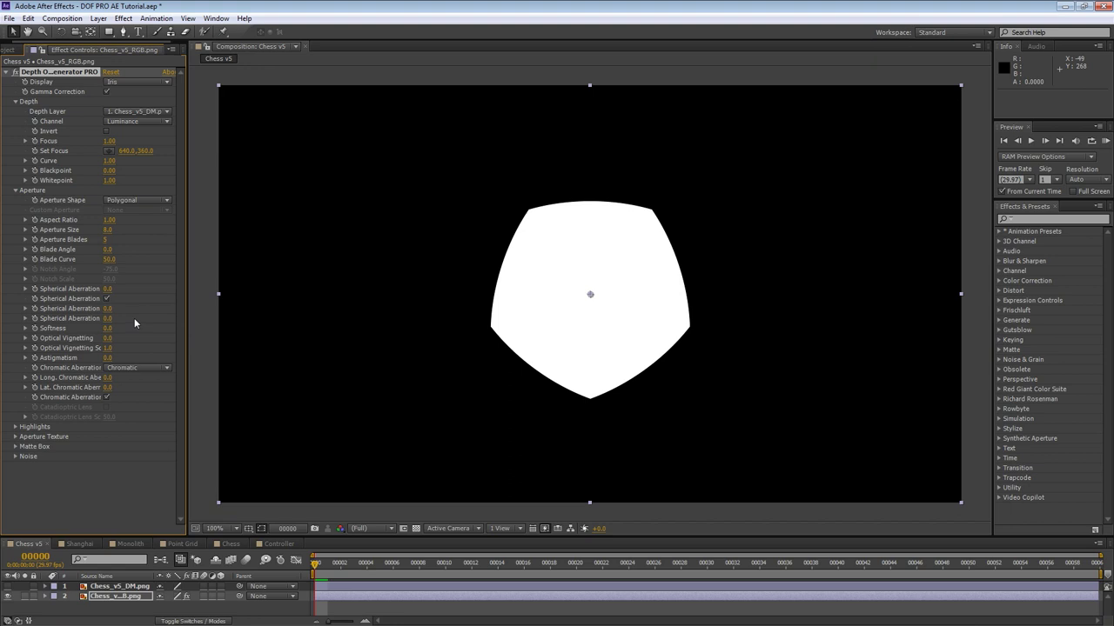
- Try rotating the polygonal iris with Blade Angle and changing its Blade Curve, and reset the curve to its default
{"action": "mouse_move", "coordinate": [108, 252]}
{"action": "left_mouse_down"}
{"action": "mouse_move", "coordinate": [171, 248]}
{"action": "mouse_move", "coordinate": [98, 250]}
{"action": "left_mouse_up"}
{"action": "left_click_drag", "start_coordinate": [110, 259], "coordinate": [78, 273]}
{"action": "right_click", "coordinate": [106, 259]}
{"action": "left_click", "coordinate": [135, 339]}
- Switch the aperture shape to Notched, try a positive Notch Angle, and reset the angle to its default
{"action": "left_click", "coordinate": [160, 199]}
{"action": "left_click", "coordinate": [153, 238]}
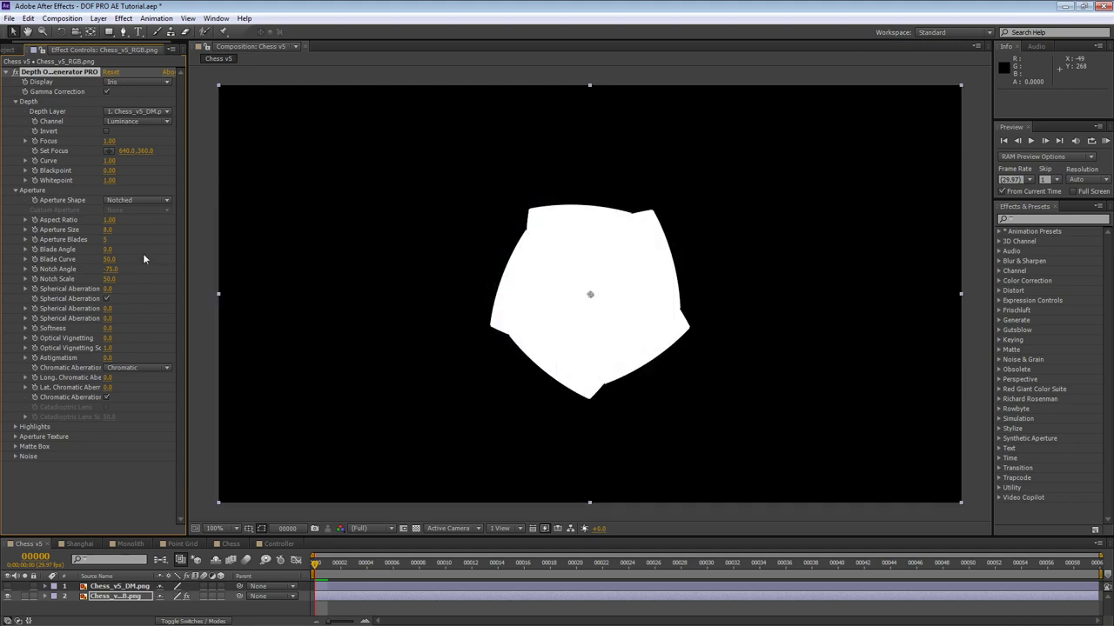
{"action": "left_click_drag", "start_coordinate": [109, 275], "coordinate": [161, 275]}
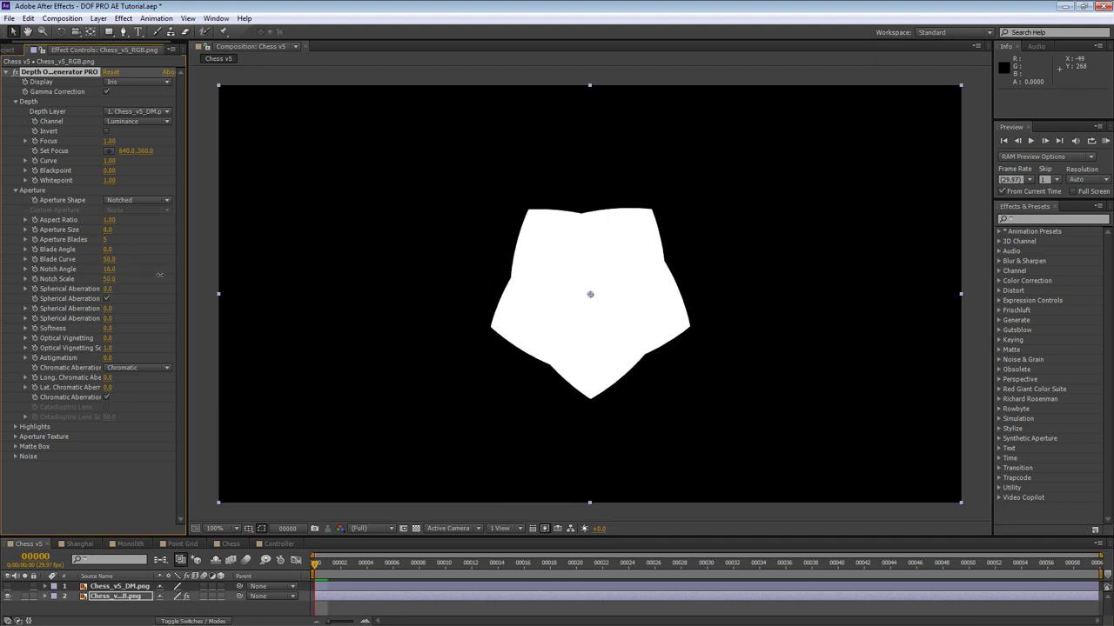
{"action": "right_click", "coordinate": [111, 271]}
{"action": "left_click", "coordinate": [141, 349]}
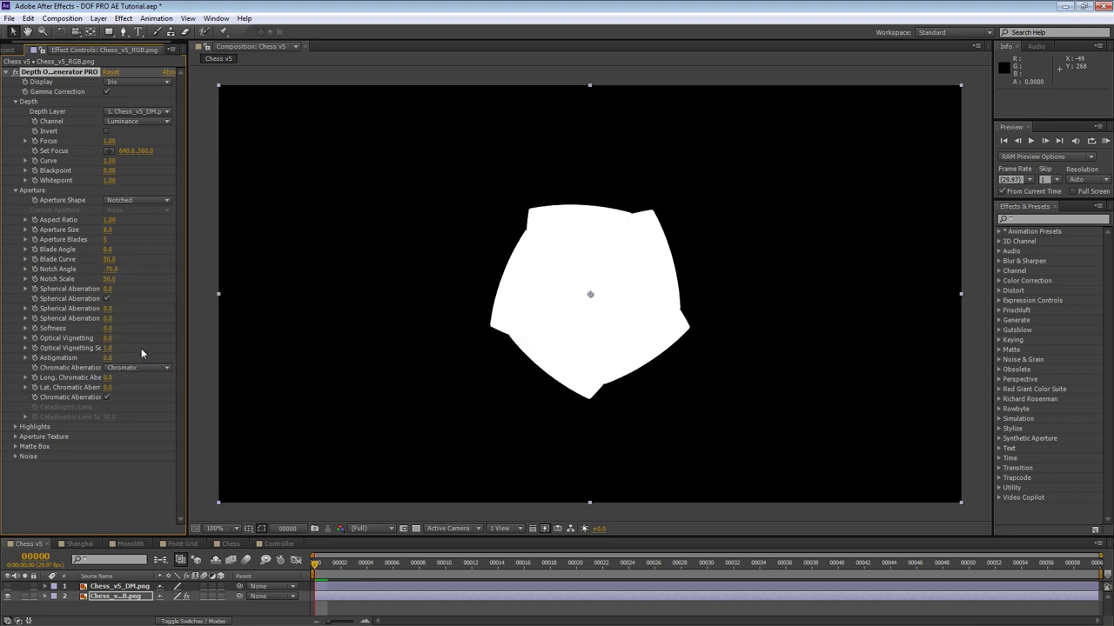
- Try a slightly higher Notch Scale on the notched iris, and reset it to its default
{"action": "mouse_move", "coordinate": [109, 279]}
{"action": "left_mouse_down"}
{"action": "mouse_move", "coordinate": [131, 286]}
{"action": "mouse_move", "coordinate": [120, 287]}
{"action": "left_mouse_up"}
{"action": "right_click", "coordinate": [109, 280]}
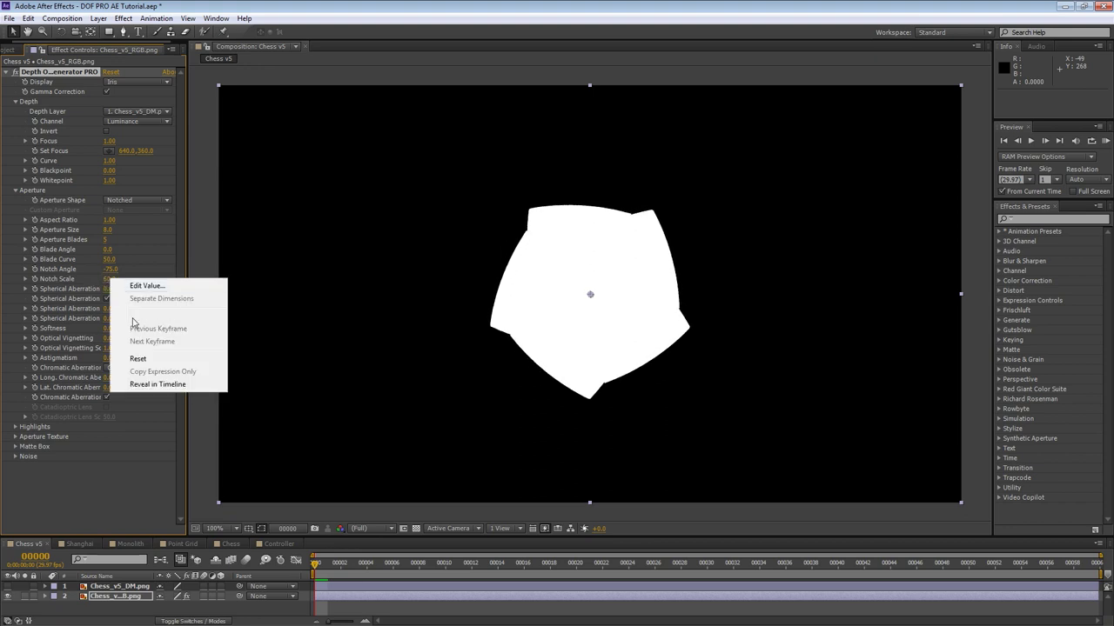
{"action": "left_click", "coordinate": [145, 355]}
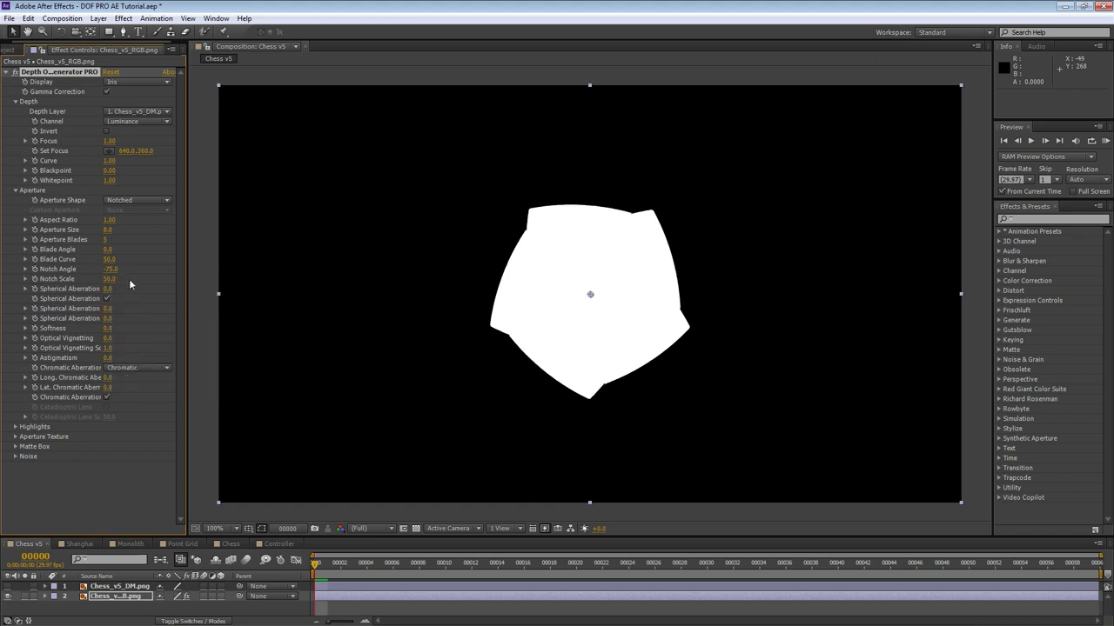
- Try the Blade Angle on the notched iris, and set the aperture shape back to Circular
{"action": "mouse_move", "coordinate": [109, 250]}
{"action": "left_mouse_down"}
{"action": "mouse_move", "coordinate": [146, 250]}
{"action": "mouse_move", "coordinate": [109, 249]}
{"action": "left_mouse_up"}
{"action": "left_click", "coordinate": [149, 202]}
{"action": "left_click", "coordinate": [150, 210]}
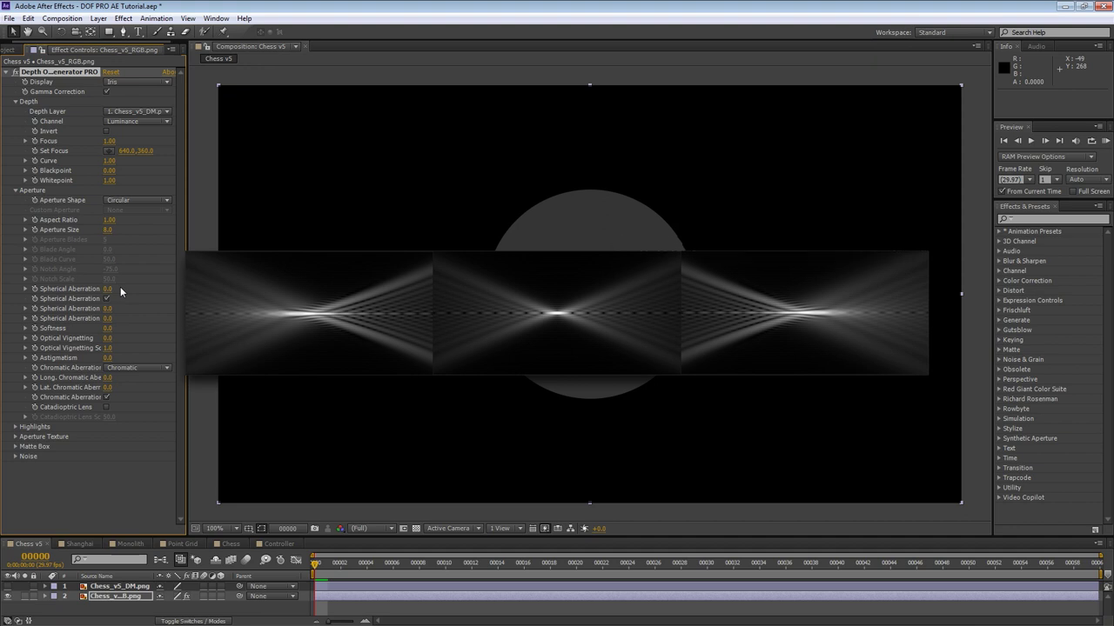
- Try a Spherical Aberration of 100 on the circular iris, and reset it to its default
{"action": "left_click", "coordinate": [106, 298]}
{"action": "mouse_move", "coordinate": [107, 288]}
{"action": "left_mouse_down"}
{"action": "mouse_move", "coordinate": [186, 287]}
{"action": "mouse_move", "coordinate": [113, 289]}
{"action": "mouse_move", "coordinate": [184, 299]}
{"action": "left_mouse_up"}
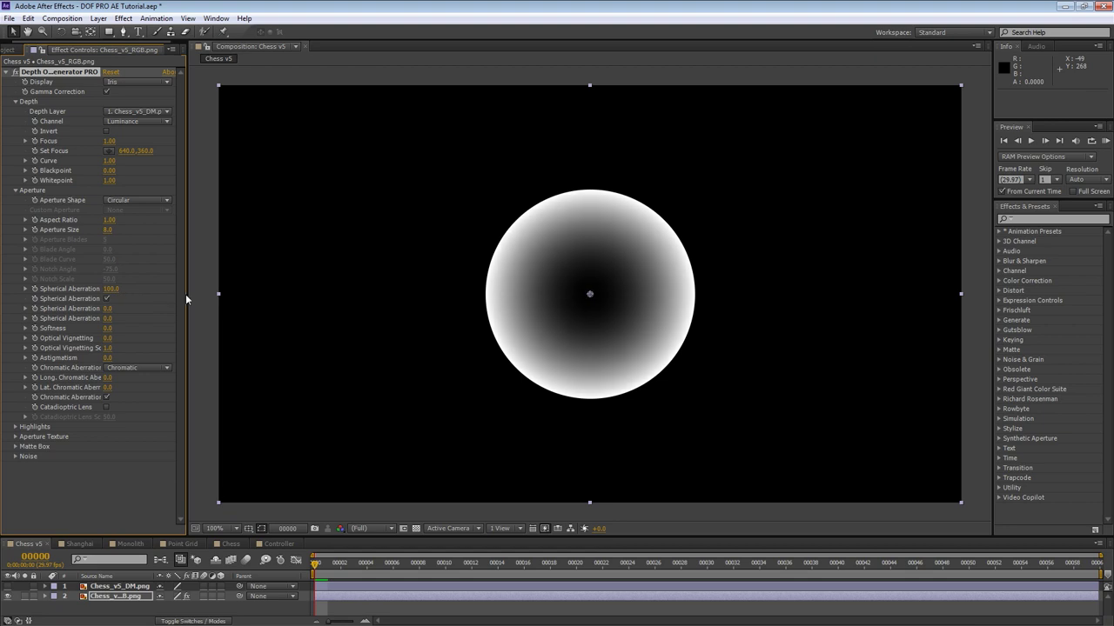
{"action": "right_click", "coordinate": [106, 290]}
{"action": "left_click", "coordinate": [135, 371]}
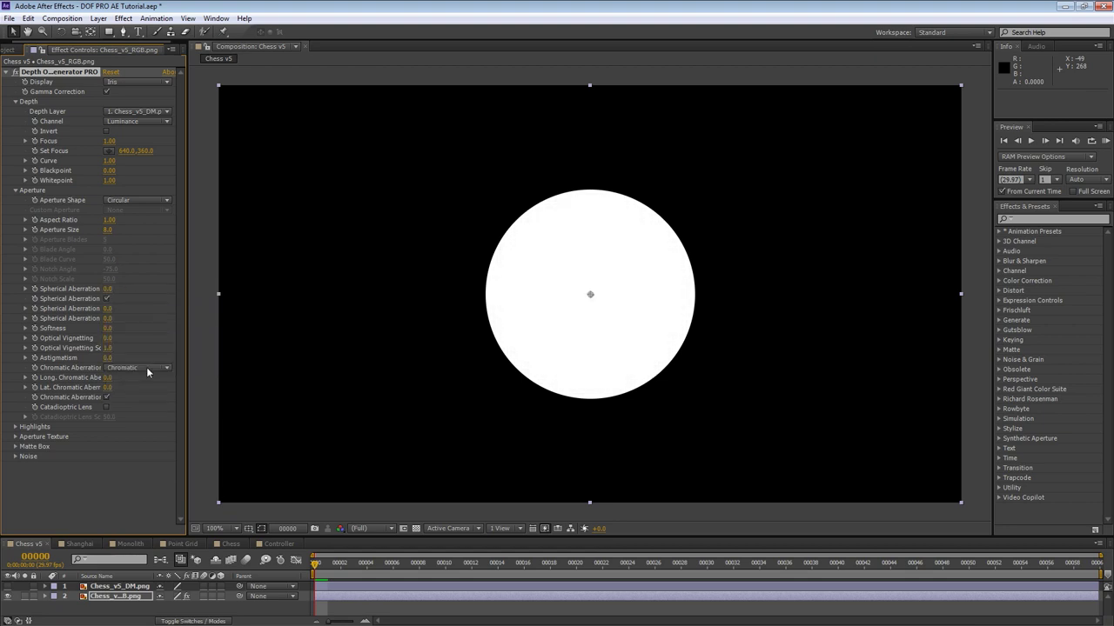
- Try a Spherical Aberration of 100 on the Polygonal, Notched and Circular aperture shapes, and reset it to its default
{"action": "left_click", "coordinate": [125, 203]}
{"action": "left_click", "coordinate": [141, 229]}
{"action": "left_click_drag", "start_coordinate": [109, 290], "coordinate": [177, 266]}
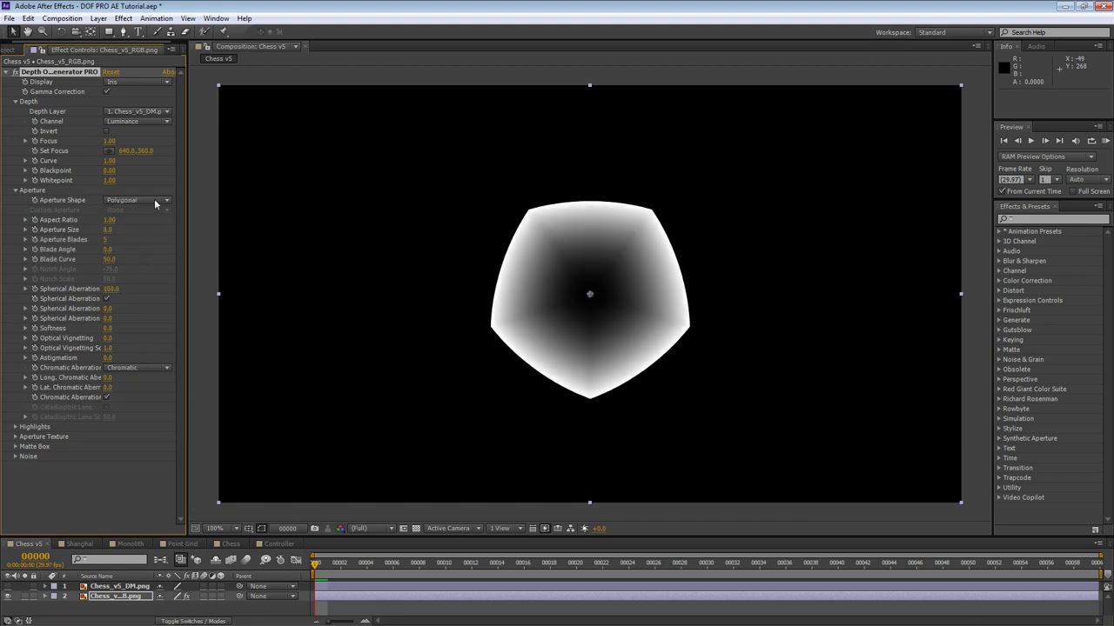
{"action": "left_click", "coordinate": [154, 200]}
{"action": "left_click", "coordinate": [155, 237]}
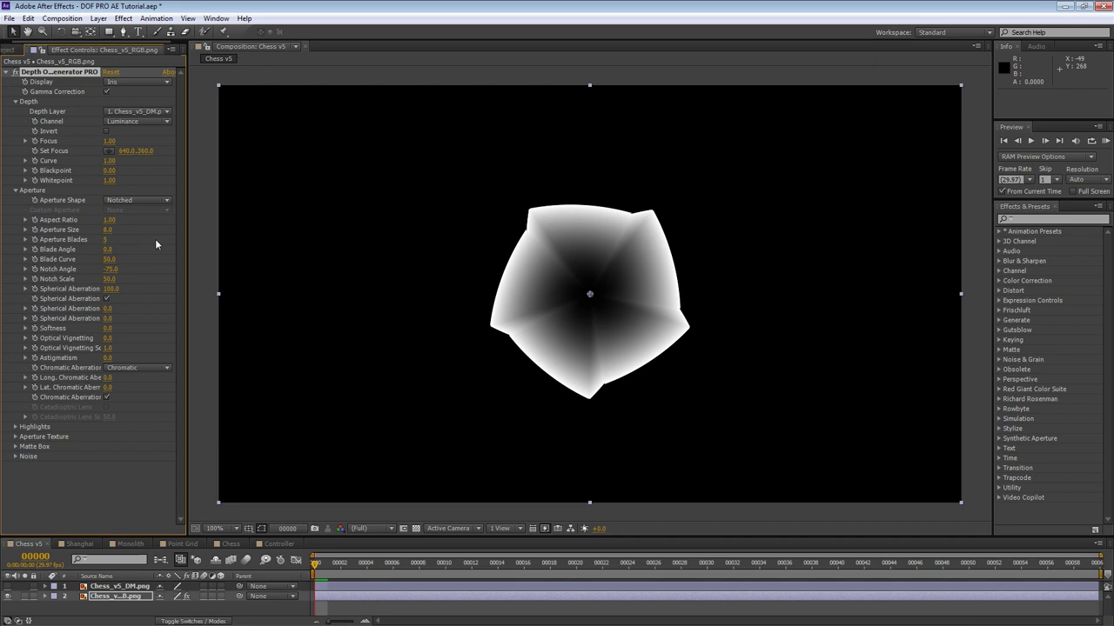
{"action": "left_click", "coordinate": [153, 200]}
{"action": "left_click", "coordinate": [154, 214]}
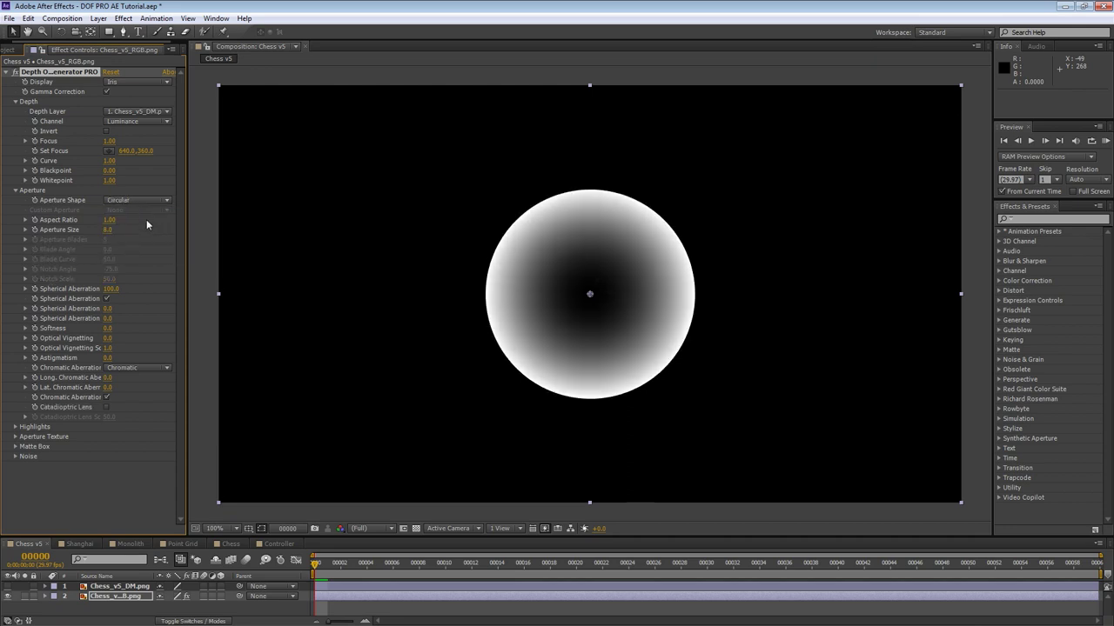
{"action": "right_click", "coordinate": [113, 294]}
{"action": "left_click", "coordinate": [140, 369]}
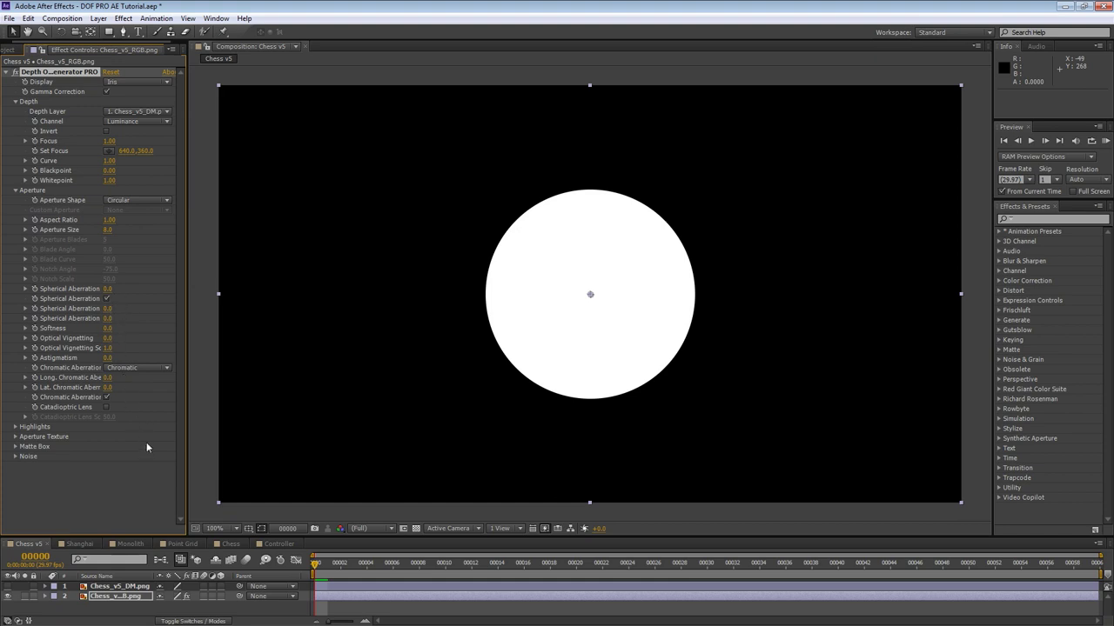
- Inspect the Point Grid composition's depth map, and set the display back to Rendered
{"action": "left_click", "coordinate": [179, 543]}
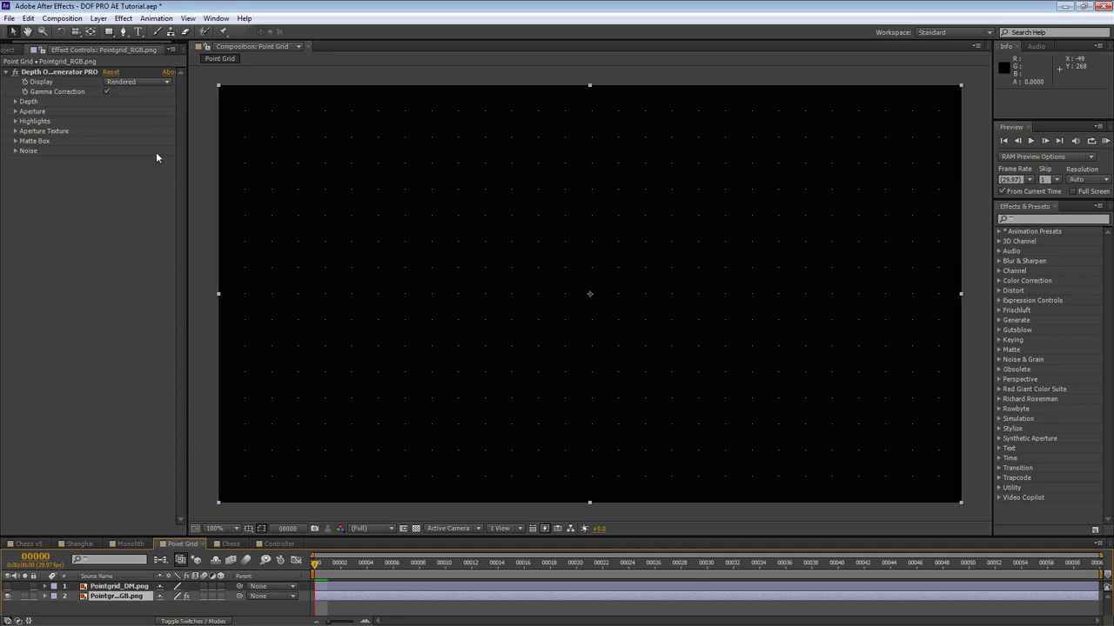
{"action": "left_click", "coordinate": [145, 81]}
{"action": "left_click", "coordinate": [147, 108]}
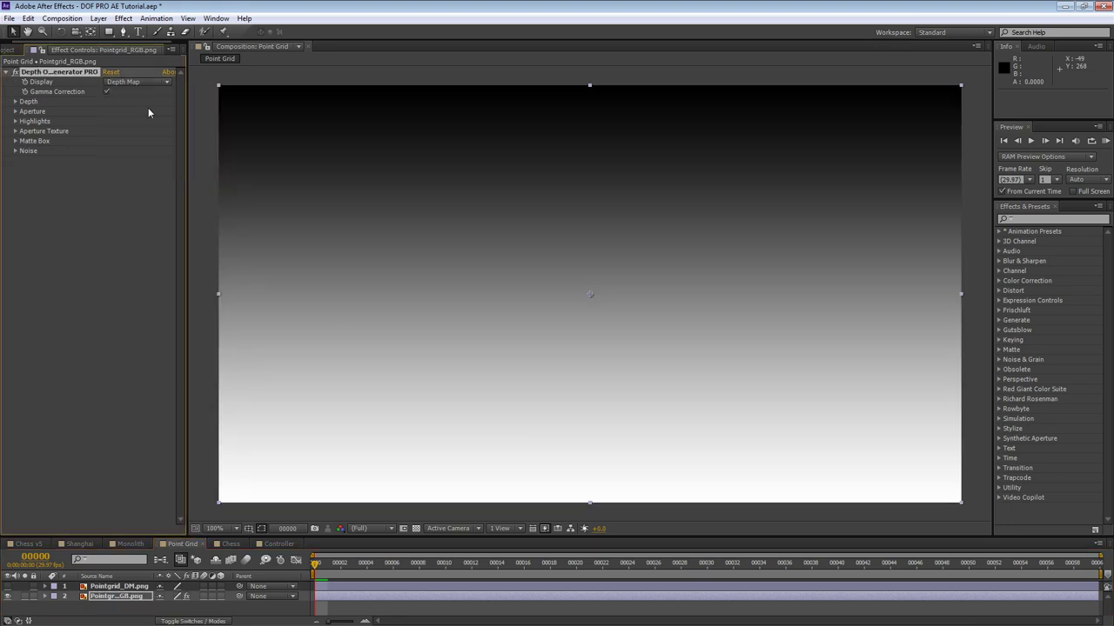
{"action": "left_click", "coordinate": [140, 81]}
{"action": "left_click", "coordinate": [147, 91]}
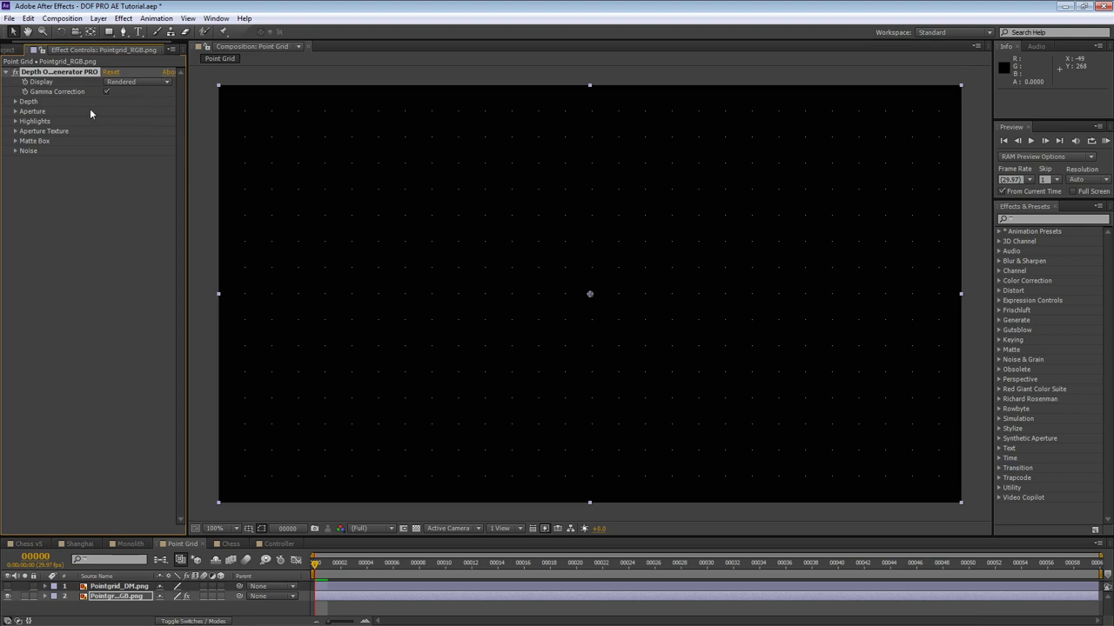
- Set the Aperture Size to 8 for the point grid's depth-of-field effect
{"action": "left_click", "coordinate": [15, 102]}
{"action": "left_click", "coordinate": [15, 190]}
{"action": "left_click", "coordinate": [107, 230]}
{"action": "type", "text": "8"}
{"action": "key", "text": "Return"}
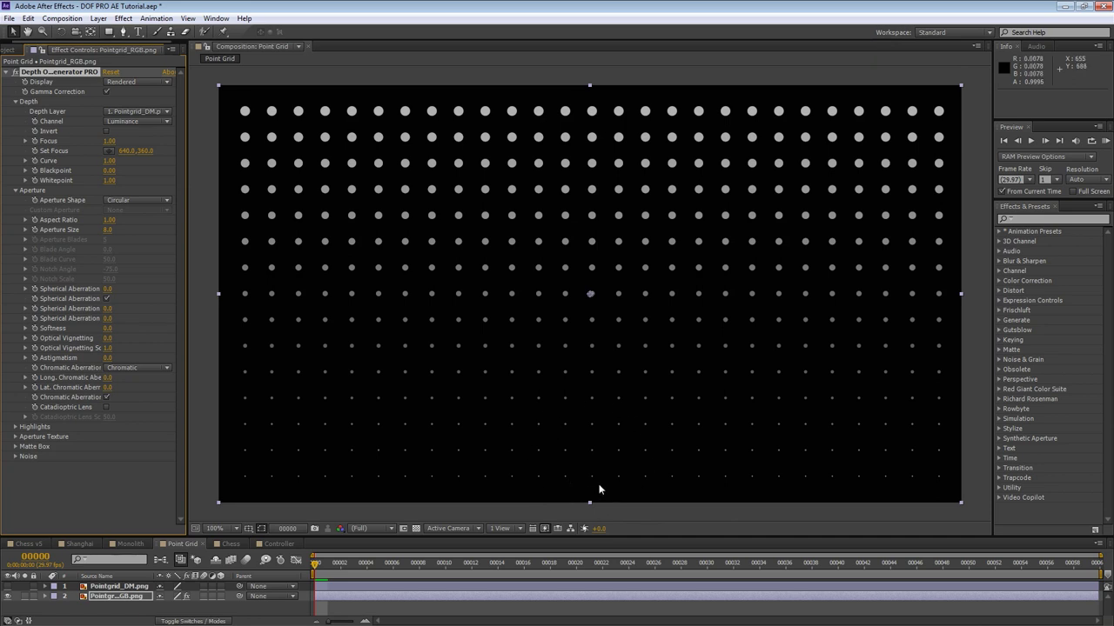
- Set the point grid's Spherical Aberration to 100 and Focus to 0.5, and try toggling the Spherical Aberration checkbox option
{"action": "left_click", "coordinate": [108, 289]}
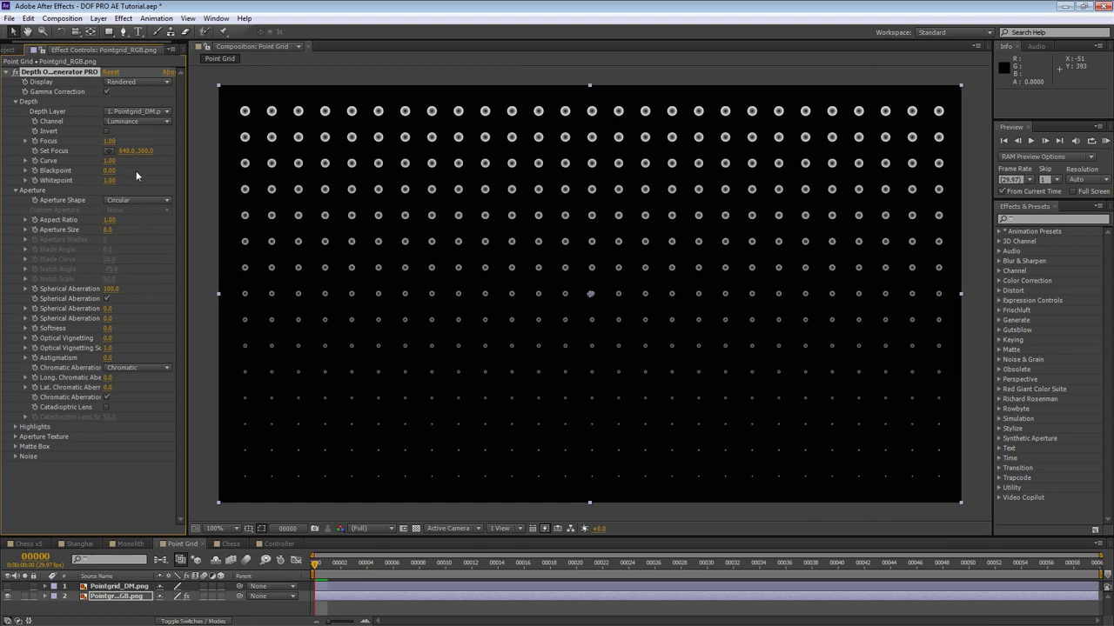
{"action": "left_click", "coordinate": [110, 142]}
{"action": "type", "text": "0.5"}
{"action": "key", "text": "Return"}
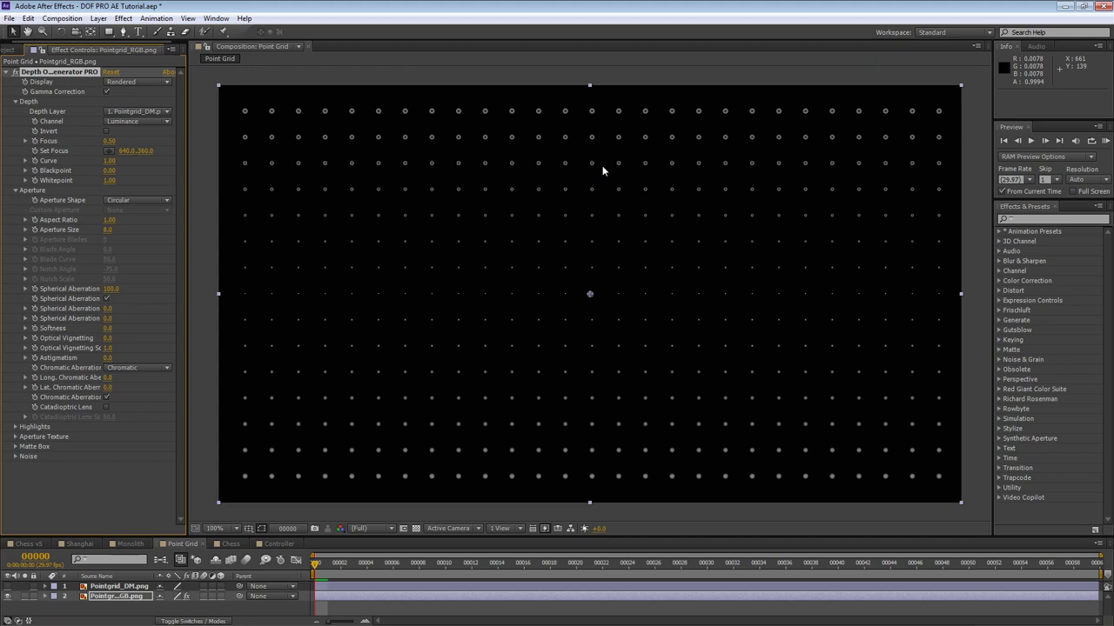
{"action": "left_click", "coordinate": [107, 300]}
- In Chess v5, try a Spherical Aberration of 100 and the two further Spherical Aberration values at 89 and 33, and reset all three
{"action": "left_click", "coordinate": [27, 545]}
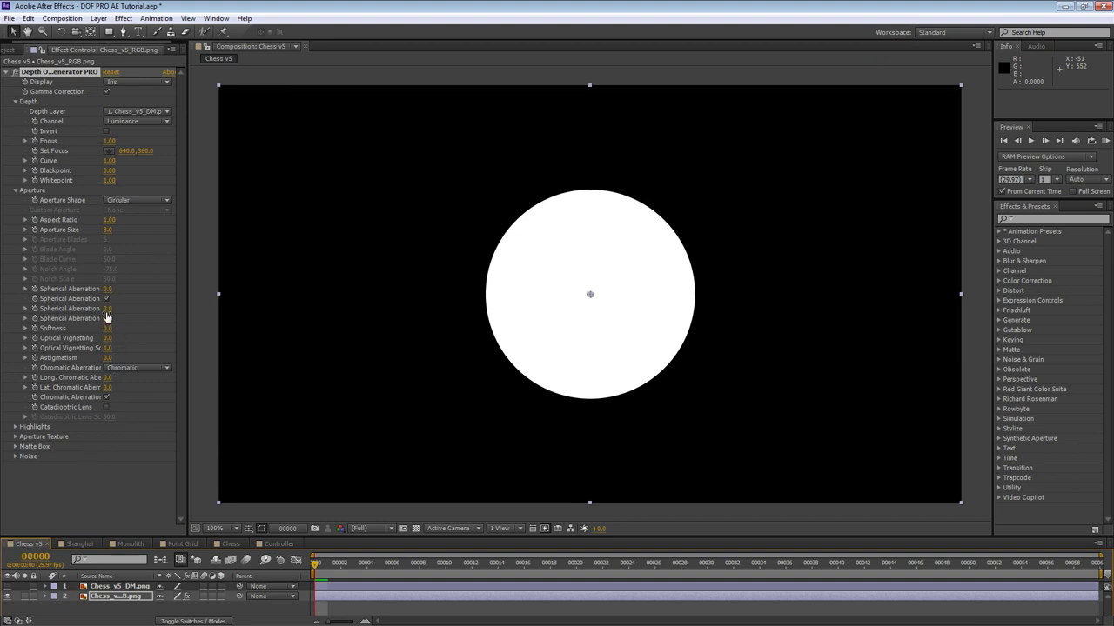
{"action": "left_click_drag", "start_coordinate": [107, 288], "coordinate": [175, 280]}
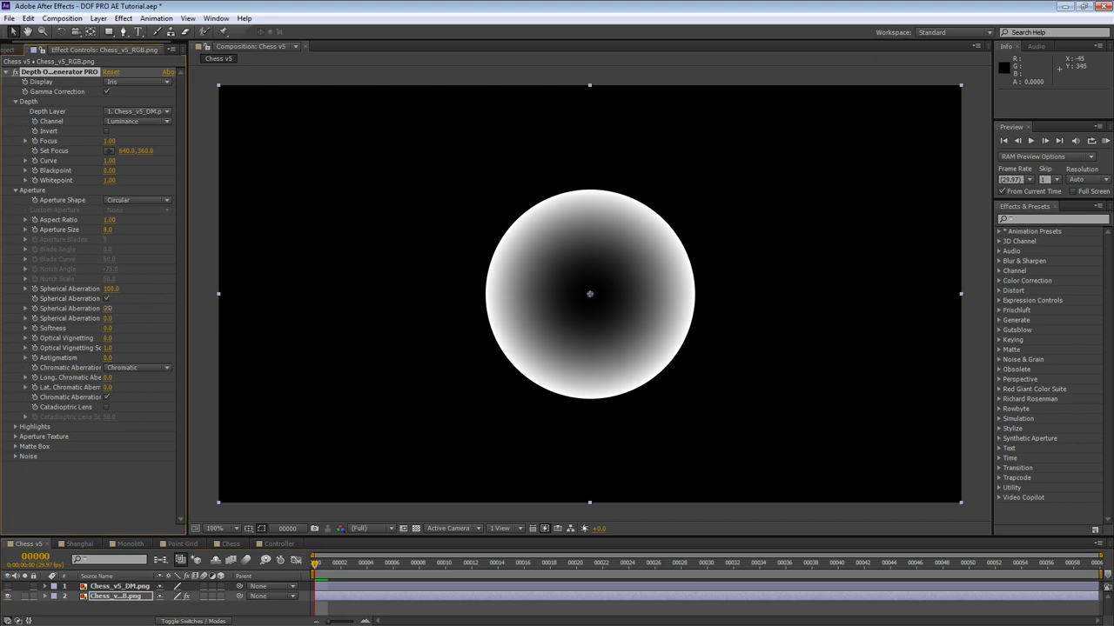
{"action": "mouse_move", "coordinate": [108, 308]}
{"action": "left_mouse_down"}
{"action": "mouse_move", "coordinate": [169, 305]}
{"action": "mouse_move", "coordinate": [109, 319]}
{"action": "mouse_move", "coordinate": [88, 310]}
{"action": "mouse_move", "coordinate": [109, 310]}
{"action": "mouse_move", "coordinate": [110, 289]}
{"action": "mouse_move", "coordinate": [96, 291]}
{"action": "mouse_move", "coordinate": [106, 290]}
{"action": "left_mouse_up"}
{"action": "right_click", "coordinate": [110, 290]}
{"action": "left_click", "coordinate": [135, 368]}
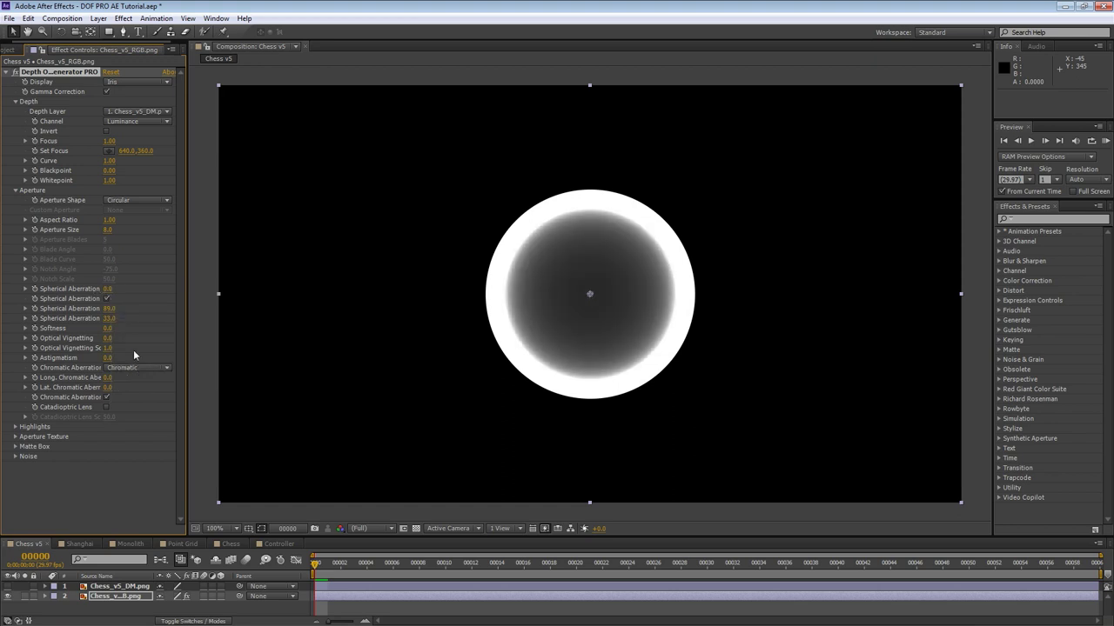
{"action": "right_click", "coordinate": [107, 310]}
{"action": "left_click", "coordinate": [148, 388]}
{"action": "right_click", "coordinate": [108, 318]}
{"action": "left_click", "coordinate": [152, 398]}
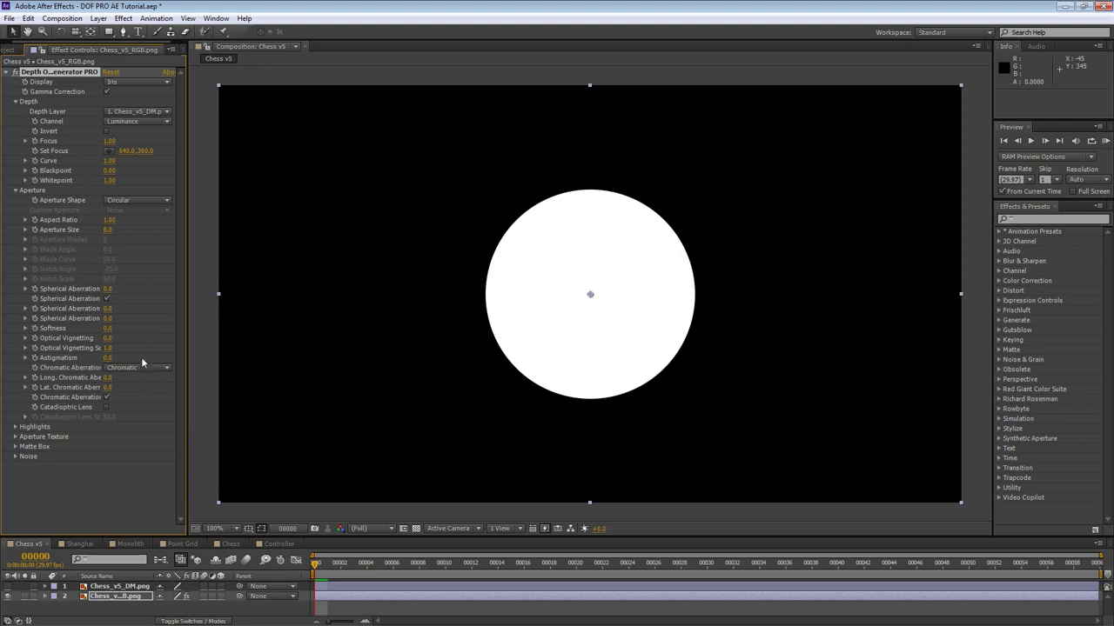
- Try Softness on the iris and Optical Vignetting and Astigmatism on the Iris Array display, and return each value to its default
{"action": "left_click_drag", "start_coordinate": [108, 328], "coordinate": [105, 331]}
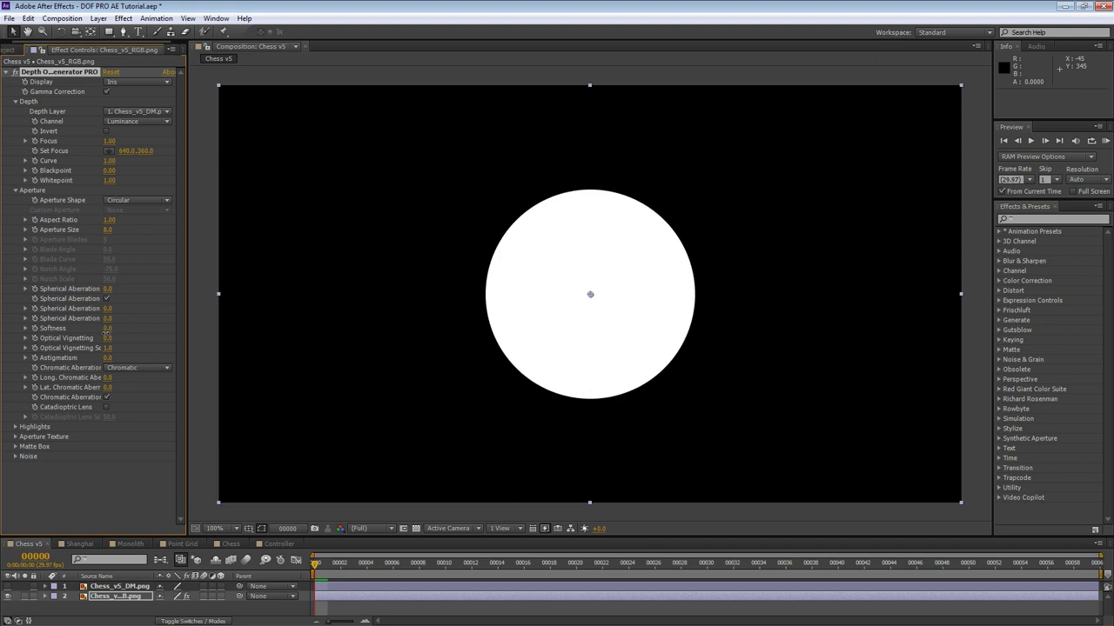
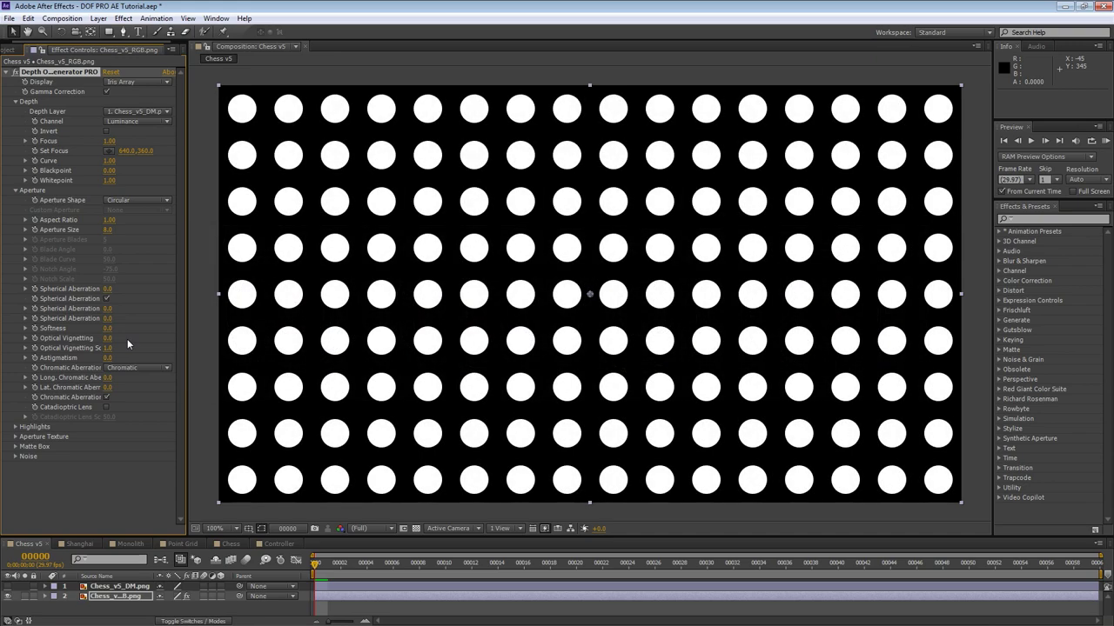
{"action": "mouse_move", "coordinate": [107, 339]}
{"action": "left_mouse_down"}
{"action": "mouse_move", "coordinate": [141, 337]}
{"action": "mouse_move", "coordinate": [120, 348]}
{"action": "mouse_move", "coordinate": [142, 348]}
{"action": "mouse_move", "coordinate": [85, 348]}
{"action": "mouse_move", "coordinate": [144, 339]}
{"action": "mouse_move", "coordinate": [120, 340]}
{"action": "left_mouse_up"}
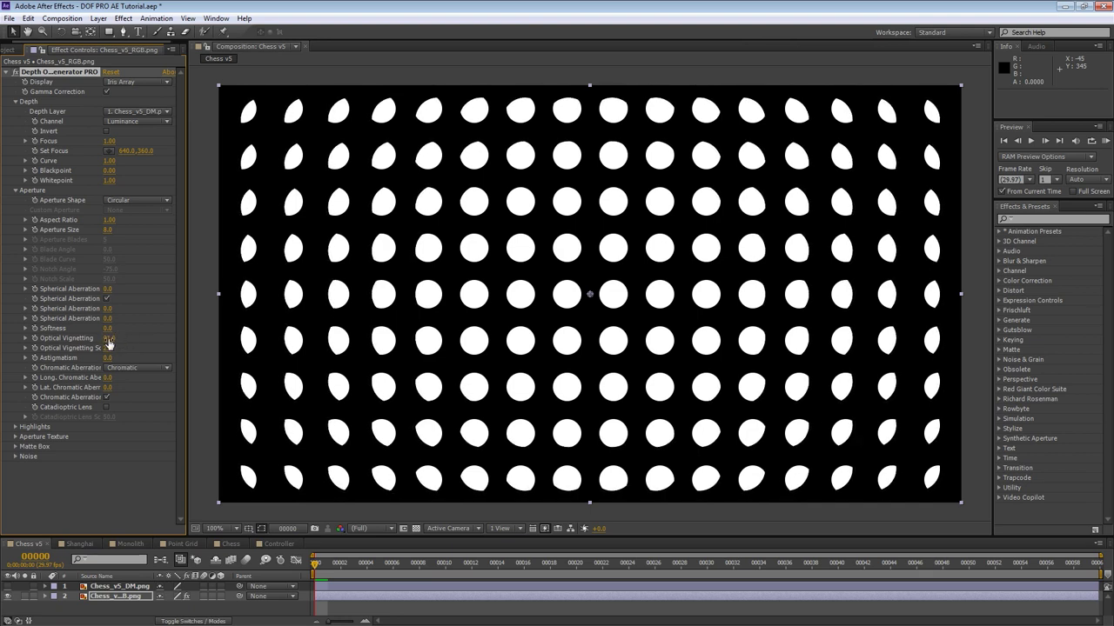
{"action": "right_click", "coordinate": [109, 343]}
{"action": "left_click", "coordinate": [139, 417]}
{"action": "right_click", "coordinate": [112, 352]}
{"action": "left_click", "coordinate": [138, 425]}
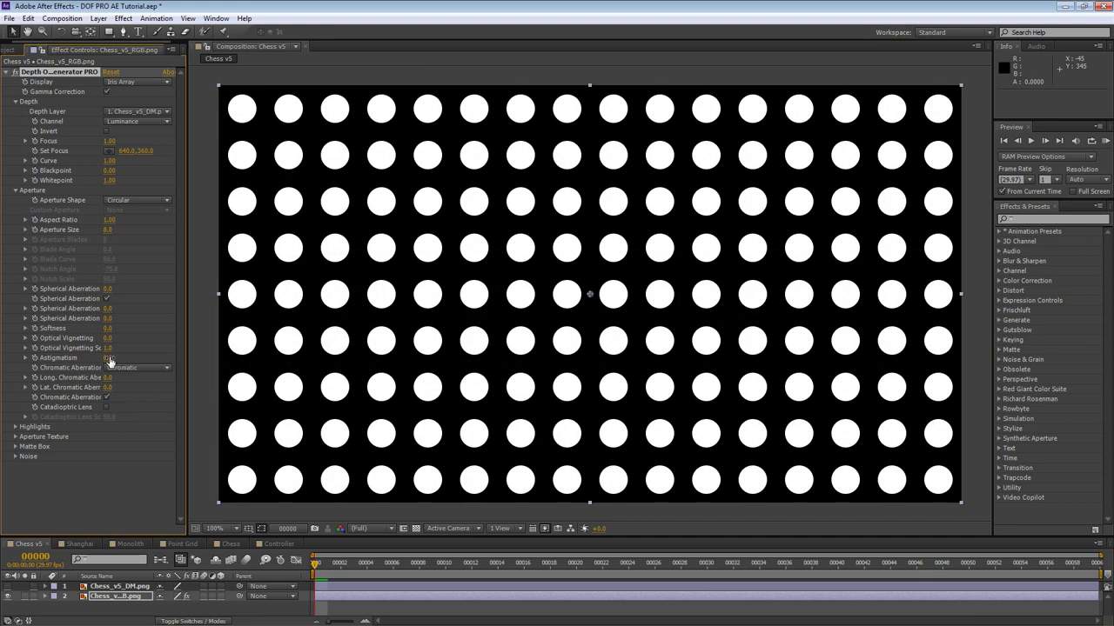
{"action": "mouse_move", "coordinate": [110, 359]}
{"action": "left_mouse_down"}
{"action": "mouse_move", "coordinate": [127, 357]}
{"action": "mouse_move", "coordinate": [92, 361]}
{"action": "mouse_move", "coordinate": [148, 362]}
{"action": "mouse_move", "coordinate": [111, 368]}
{"action": "left_mouse_up"}
- Set the Spherical Aberration to 100 for the Chess v5 iris array
{"action": "left_click", "coordinate": [108, 289]}
{"action": "type", "text": "100"}
{"action": "key", "text": "Return"}
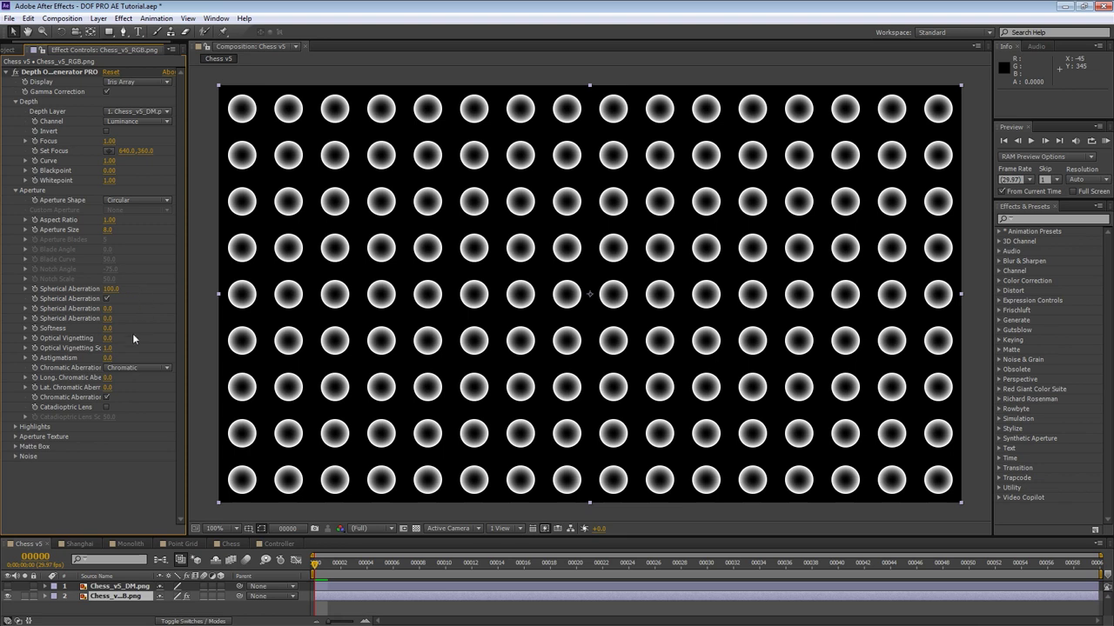
- Try positive and negative Long. Chromatic Aberration values with the Achromatic and Chromatic types, and reset the value to its default
{"action": "left_click_drag", "start_coordinate": [107, 378], "coordinate": [132, 383]}
{"action": "left_click", "coordinate": [138, 368]}
{"action": "left_click", "coordinate": [131, 388]}
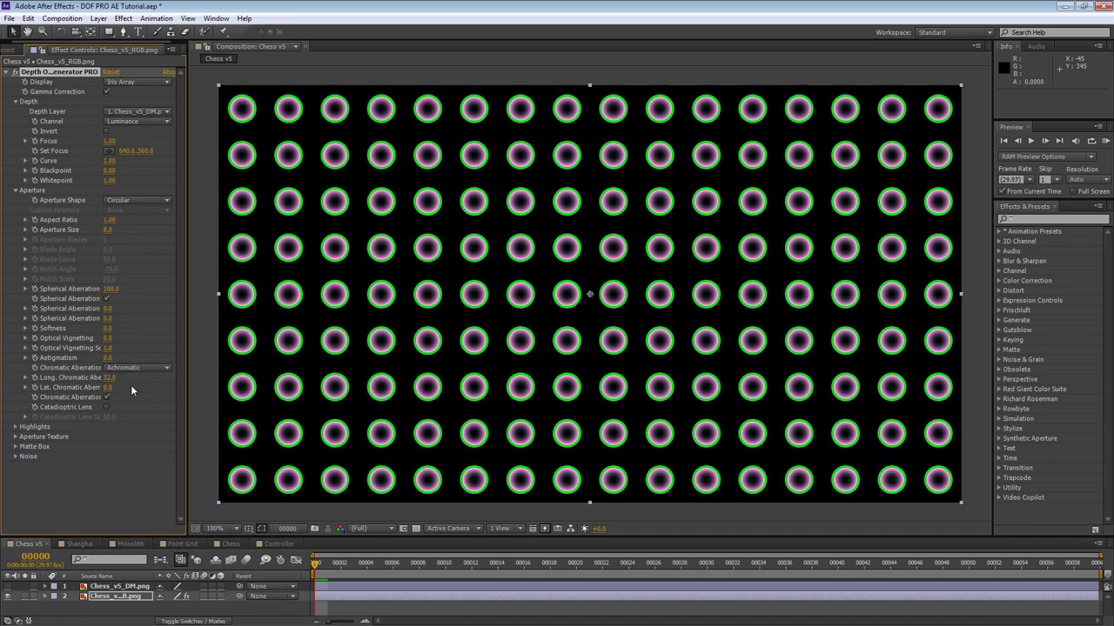
{"action": "left_click", "coordinate": [109, 377]}
{"action": "type", "text": "27"}
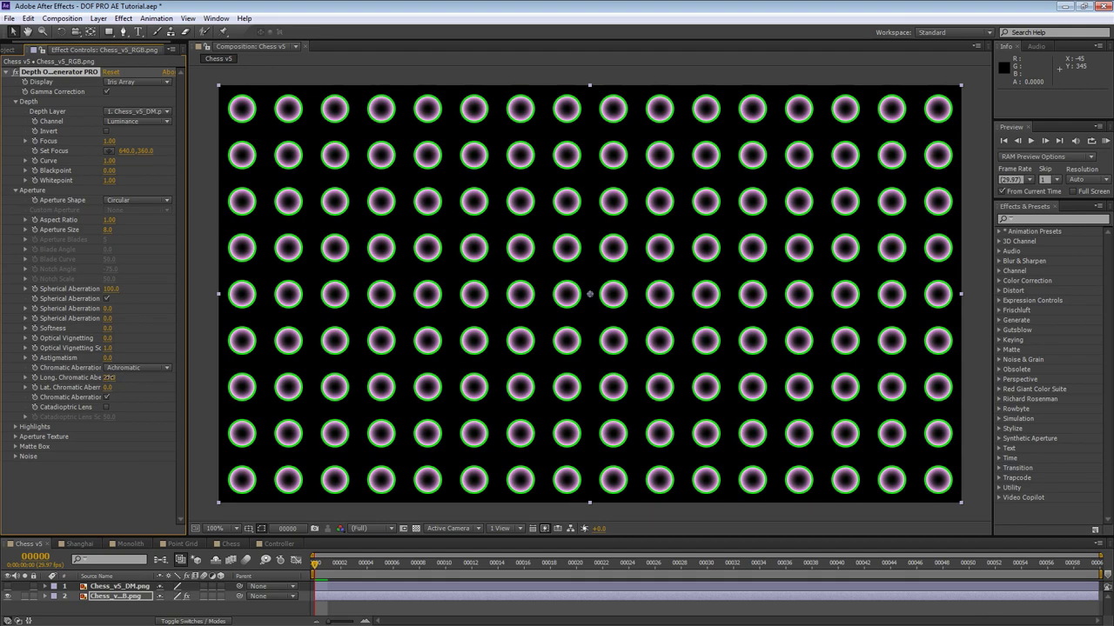
{"action": "key", "text": "Return"}
{"action": "left_click_drag", "start_coordinate": [109, 379], "coordinate": [91, 393]}
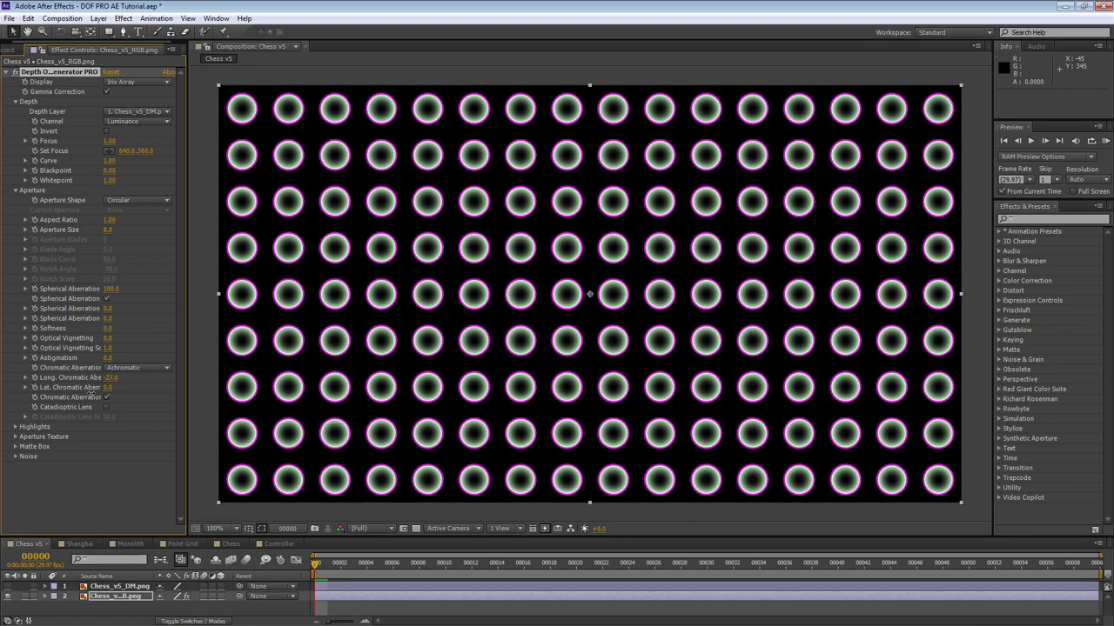
{"action": "left_click", "coordinate": [117, 368]}
{"action": "left_click", "coordinate": [120, 379]}
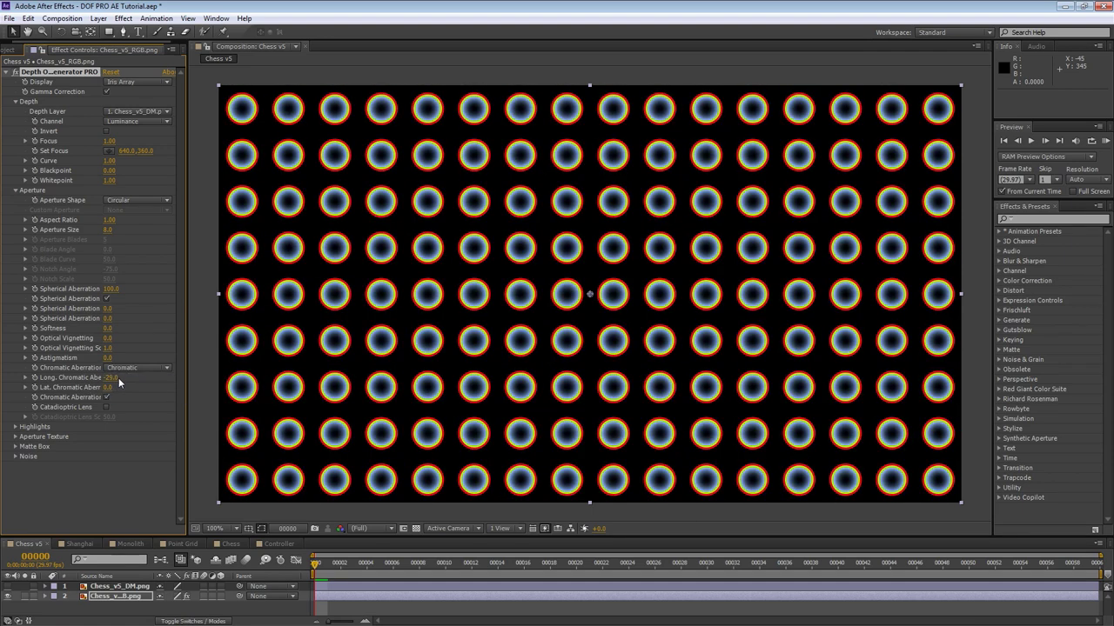
{"action": "right_click", "coordinate": [112, 380]}
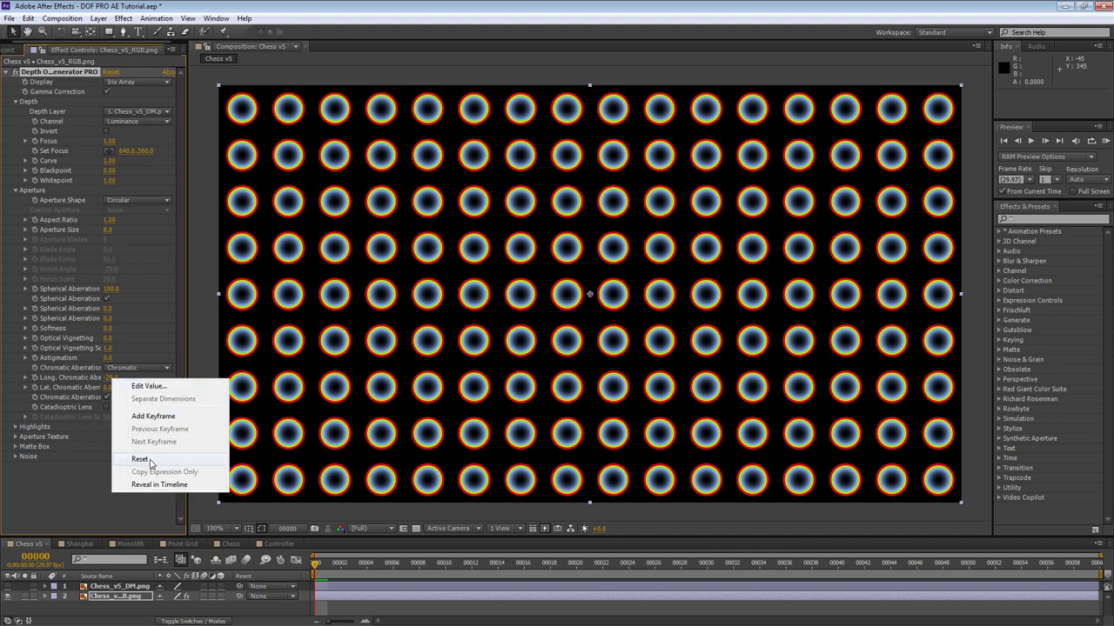
{"action": "left_click", "coordinate": [140, 458]}
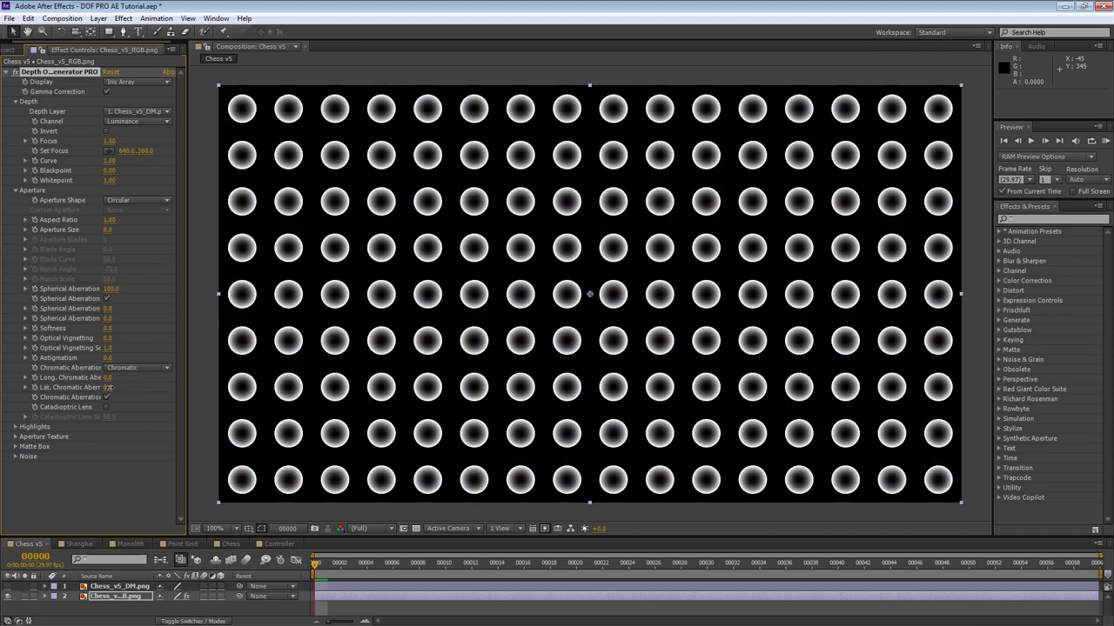
- Try positive and negative Lat. Chromatic Aberration values with the Chromatic and Achromatic types, and reset the value to its default
{"action": "left_click_drag", "start_coordinate": [108, 387], "coordinate": [145, 384]}
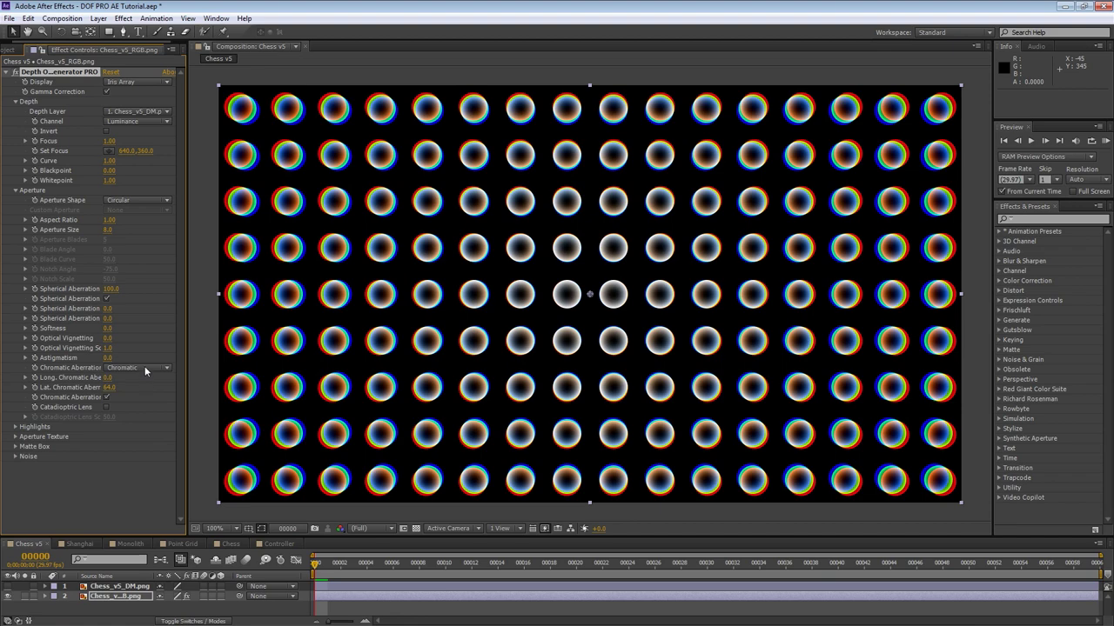
{"action": "left_click", "coordinate": [144, 368]}
{"action": "left_click", "coordinate": [139, 393]}
{"action": "left_click_drag", "start_coordinate": [108, 388], "coordinate": [111, 389]}
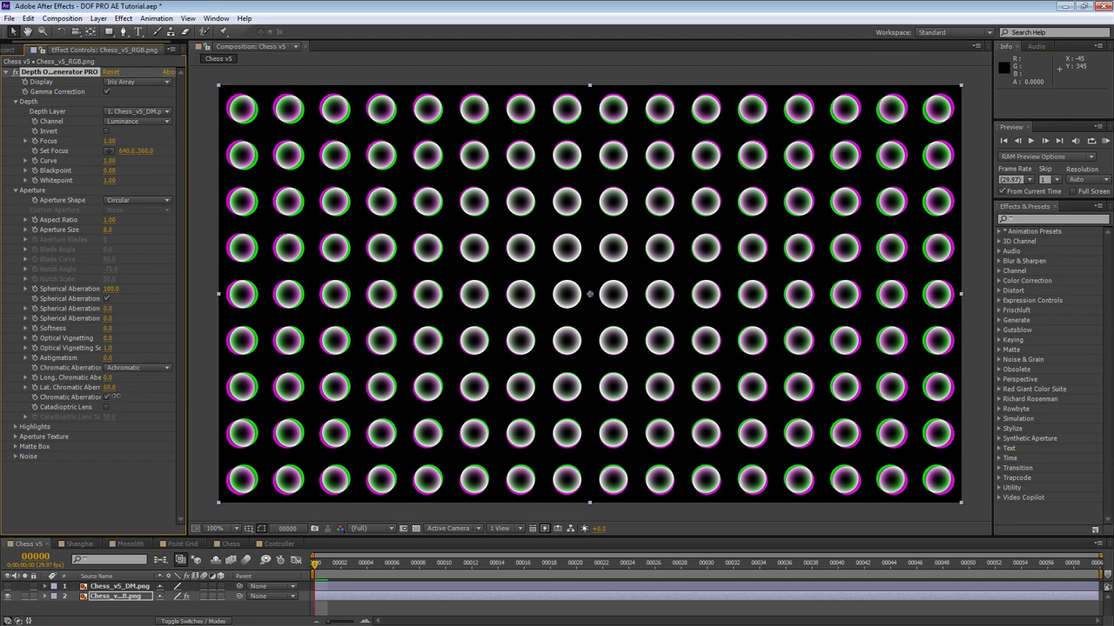
{"action": "left_click_drag", "start_coordinate": [114, 397], "coordinate": [50, 406]}
{"action": "left_click", "coordinate": [126, 368]}
{"action": "left_click", "coordinate": [131, 385]}
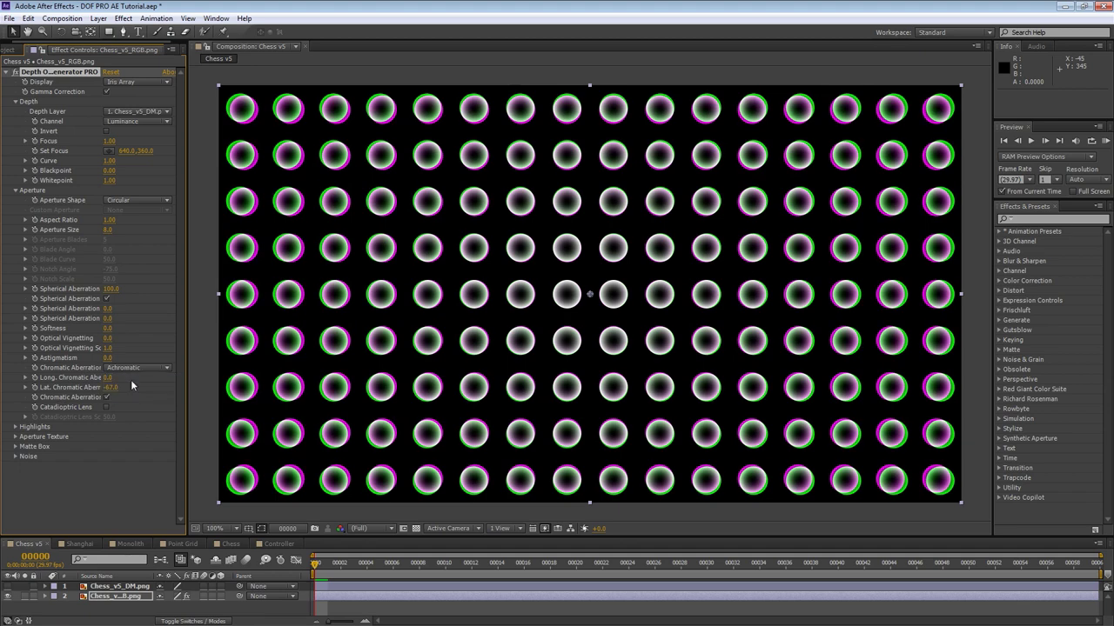
{"action": "right_click", "coordinate": [110, 388]}
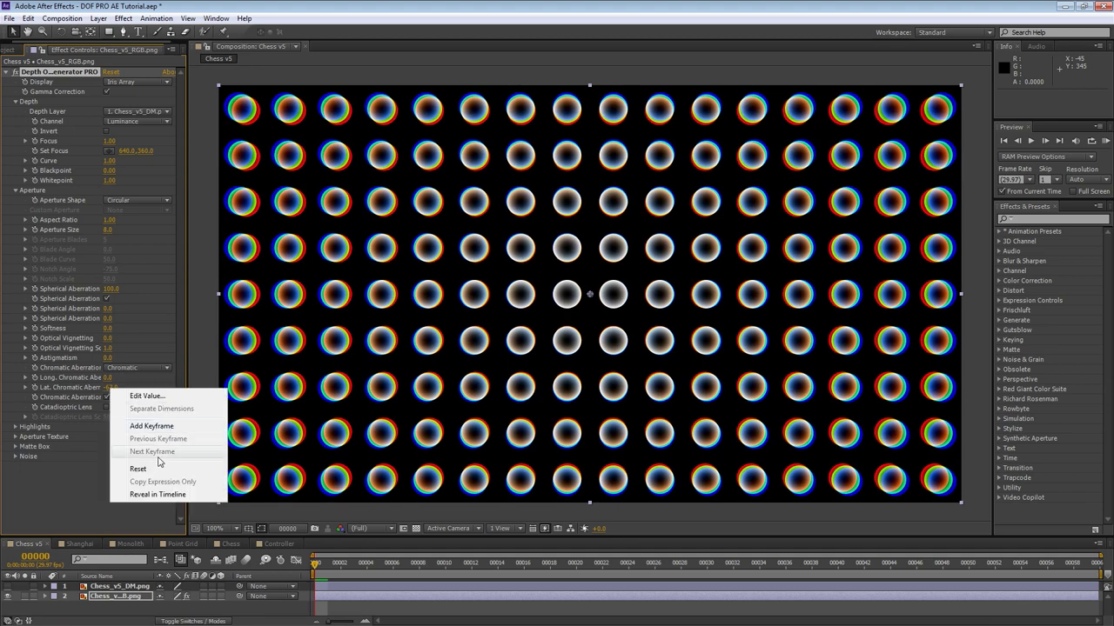
{"action": "left_click", "coordinate": [156, 467]}
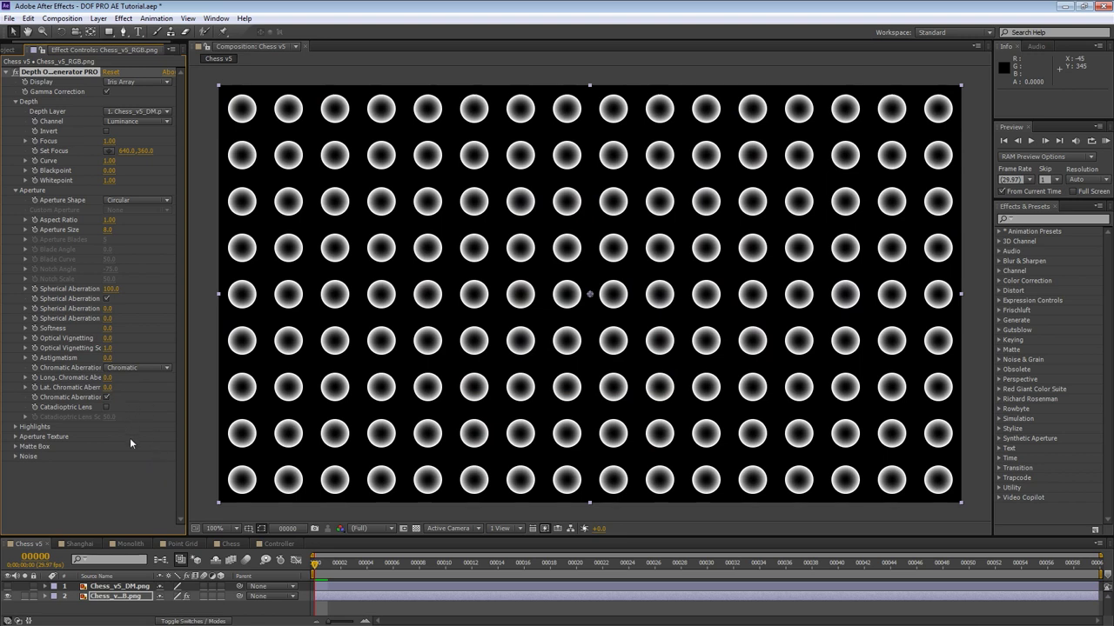
- In Point Grid, set Long. Chromatic Aberration to 100 and turn off the Chromatic Aberration checkbox option
{"action": "left_click", "coordinate": [181, 544]}
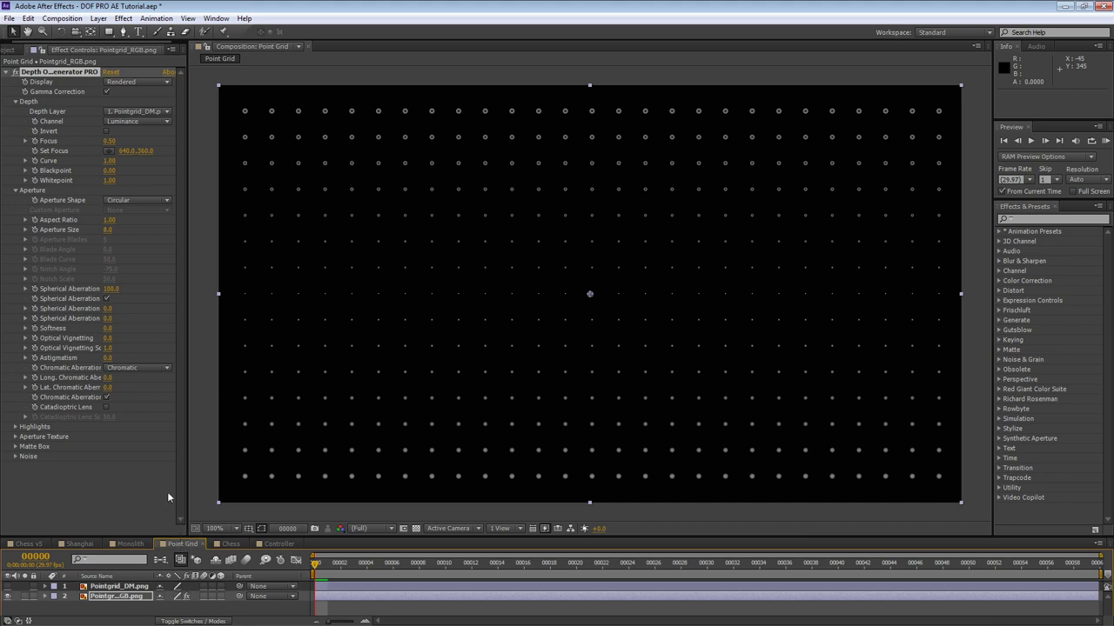
{"action": "left_click", "coordinate": [108, 377]}
{"action": "type", "text": "100"}
{"action": "key", "text": "Return"}
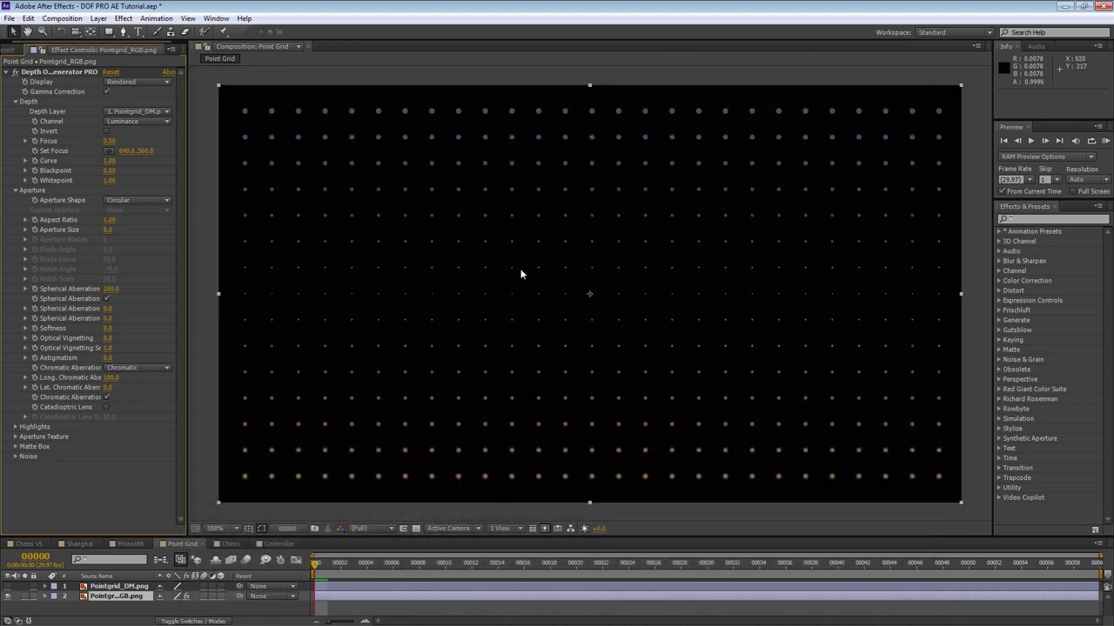
{"action": "left_click", "coordinate": [106, 397]}
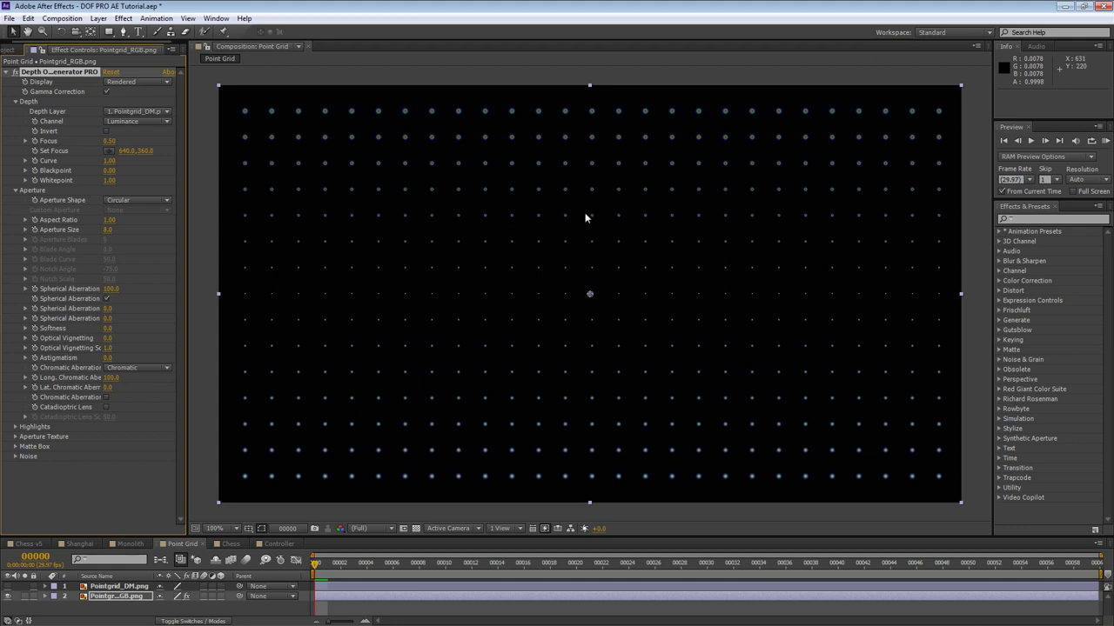
- Reset the Spherical Aberration to its default in the Chess v5 composition
{"action": "left_click", "coordinate": [27, 545]}
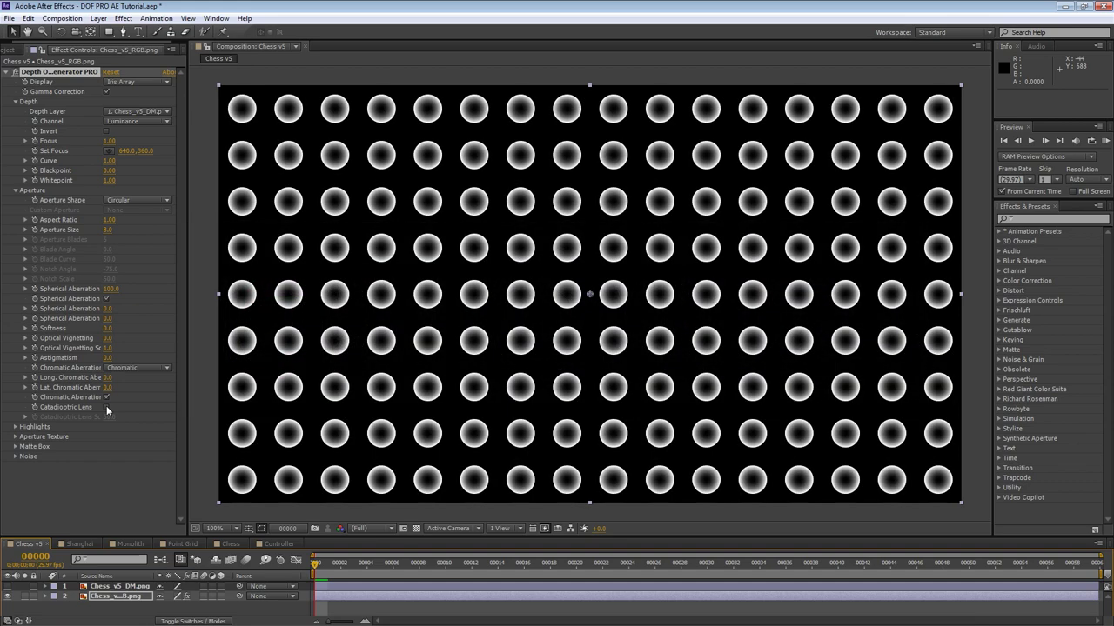
{"action": "right_click", "coordinate": [111, 290]}
{"action": "left_click", "coordinate": [145, 370]}
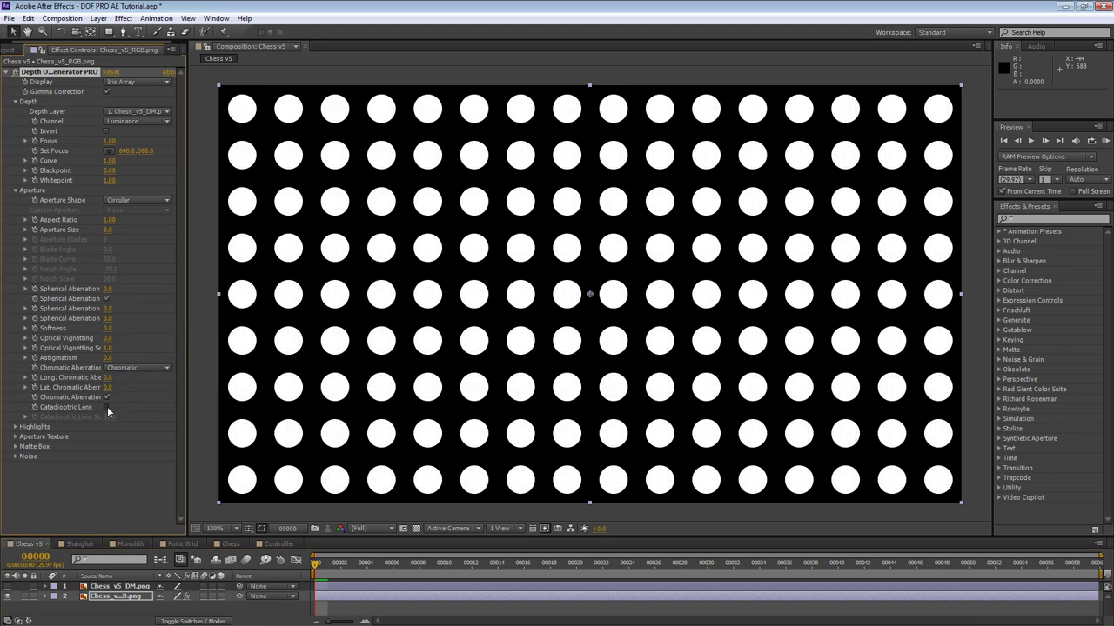
- Enable Catadioptric Lens on the iris array, try a larger Catadioptric Lens scale, and reset the scale to its default
{"action": "left_click", "coordinate": [107, 406]}
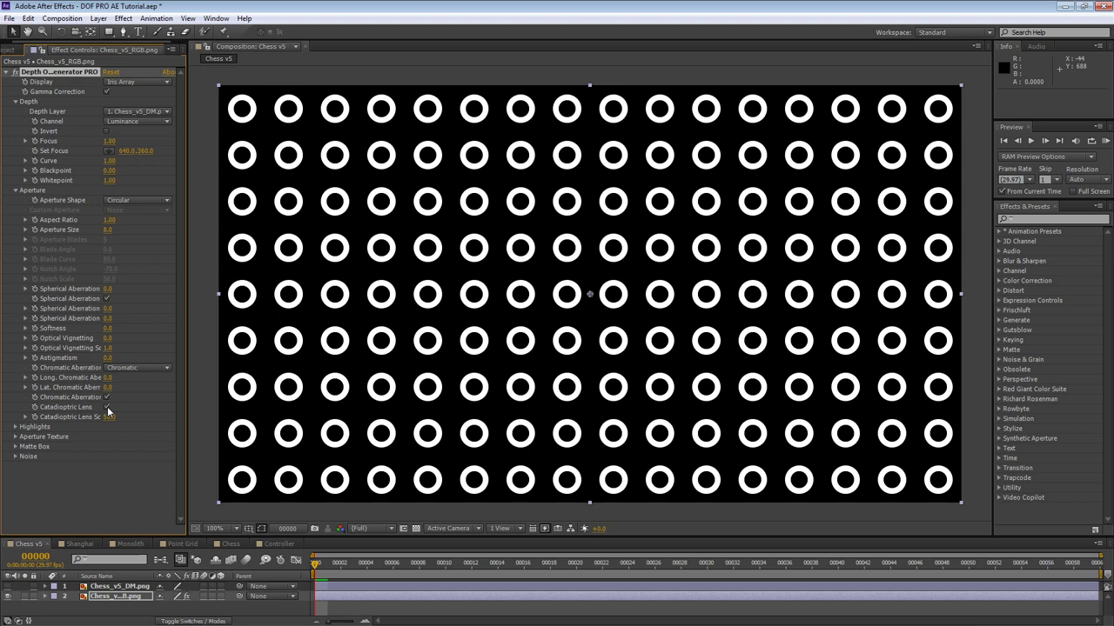
{"action": "mouse_move", "coordinate": [109, 417]}
{"action": "left_mouse_down"}
{"action": "mouse_move", "coordinate": [96, 418]}
{"action": "mouse_move", "coordinate": [126, 422]}
{"action": "mouse_move", "coordinate": [113, 421]}
{"action": "left_mouse_up"}
{"action": "right_click", "coordinate": [113, 422]}
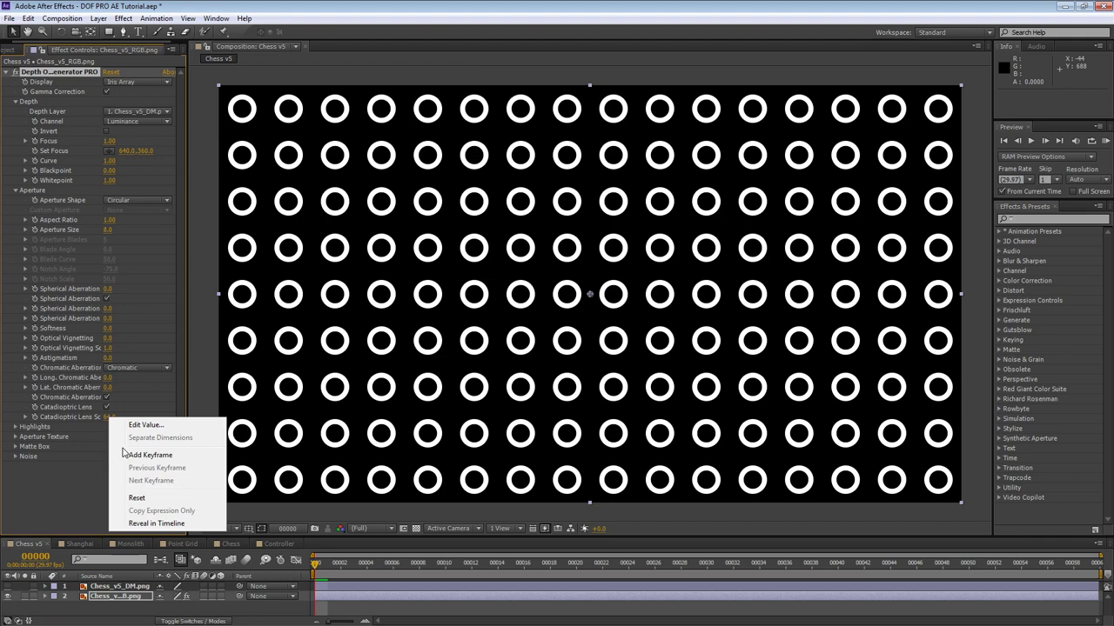
{"action": "left_click", "coordinate": [140, 498]}
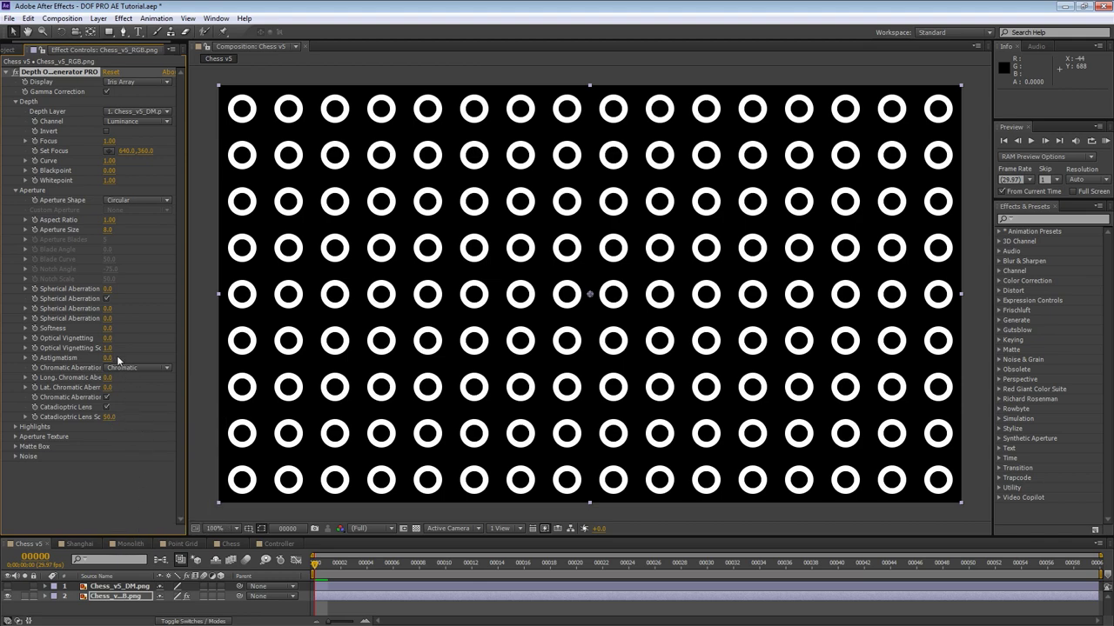
- Try negative Optical Vignetting, Spherical Aberration at 100 and a positive Long. Chromatic Aberration on the catadioptric iris array
{"action": "left_click_drag", "start_coordinate": [109, 345], "coordinate": [93, 341]}
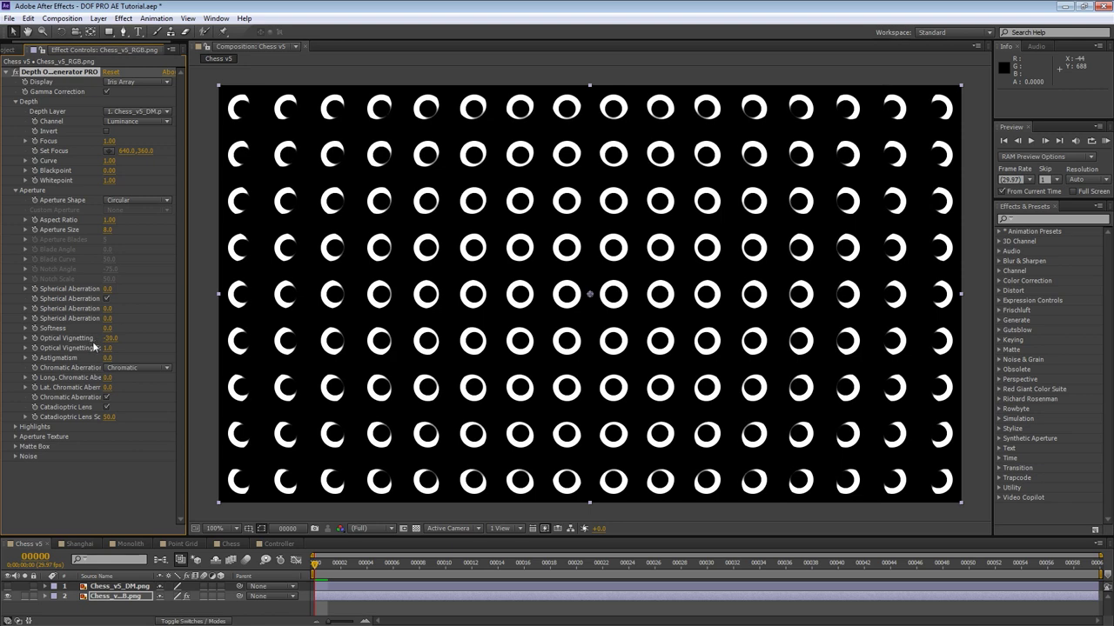
{"action": "left_click_drag", "start_coordinate": [110, 295], "coordinate": [161, 319]}
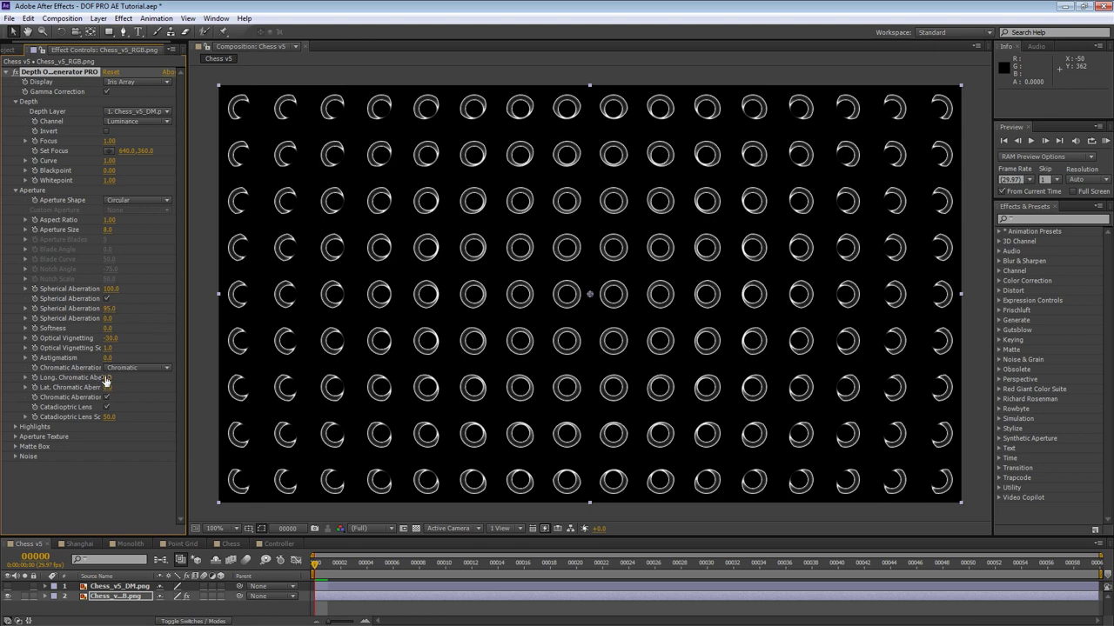
{"action": "left_click_drag", "start_coordinate": [108, 377], "coordinate": [120, 378]}
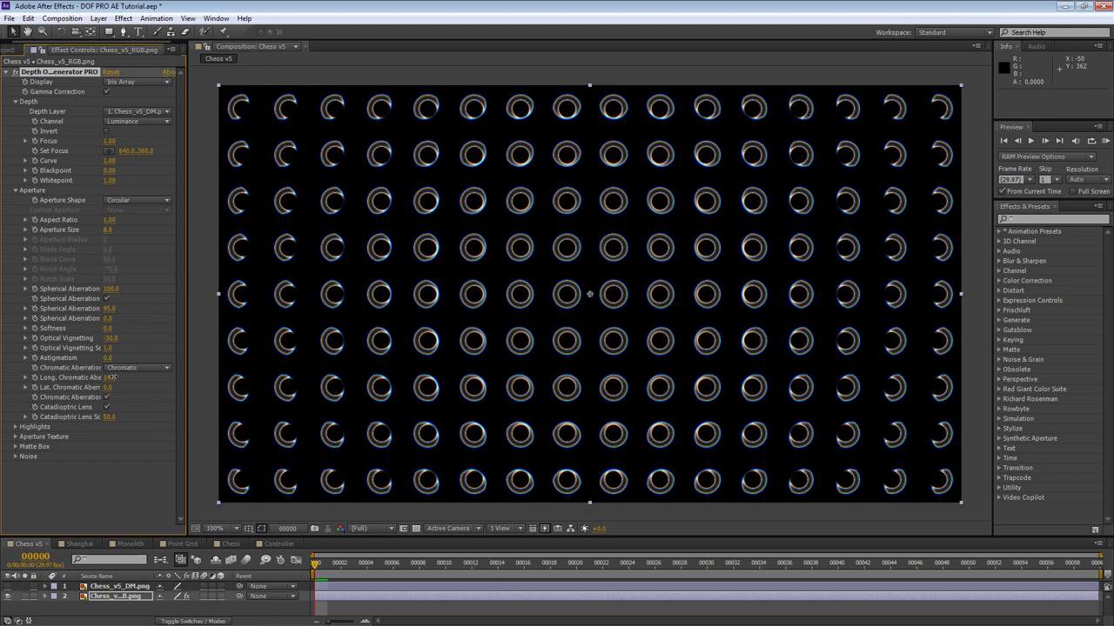
- Reset the spherical aberration, Optical Vignetting and Long. Chromatic Aberration values to their defaults and turn off Catadioptric Lens
{"action": "right_click", "coordinate": [105, 309]}
{"action": "left_click", "coordinate": [130, 391]}
{"action": "right_click", "coordinate": [114, 337]}
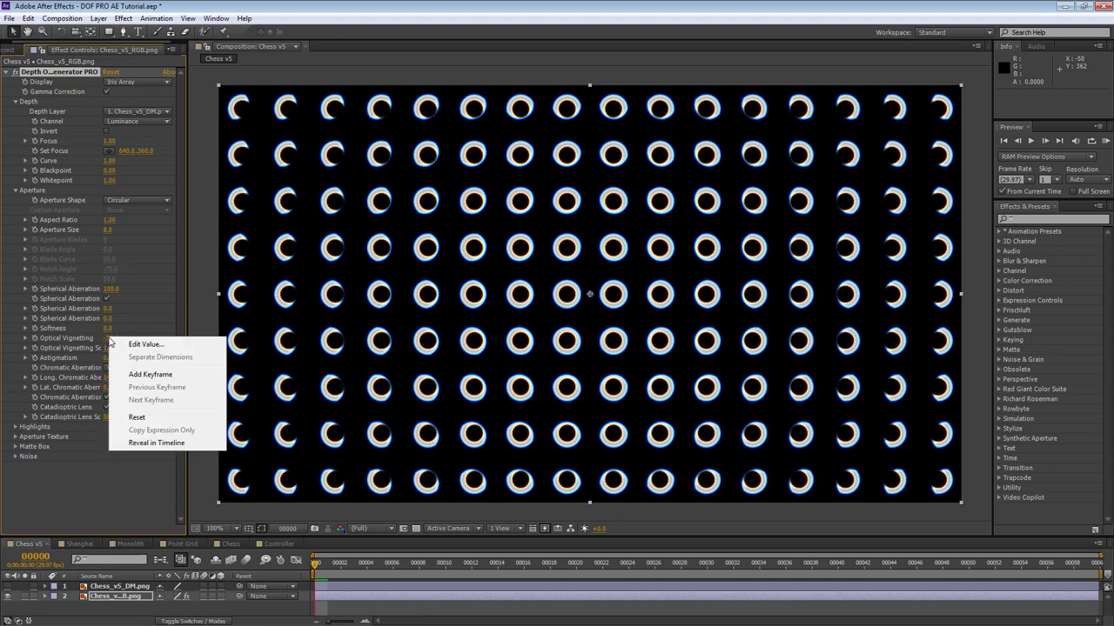
{"action": "left_click", "coordinate": [127, 419]}
{"action": "right_click", "coordinate": [108, 377]}
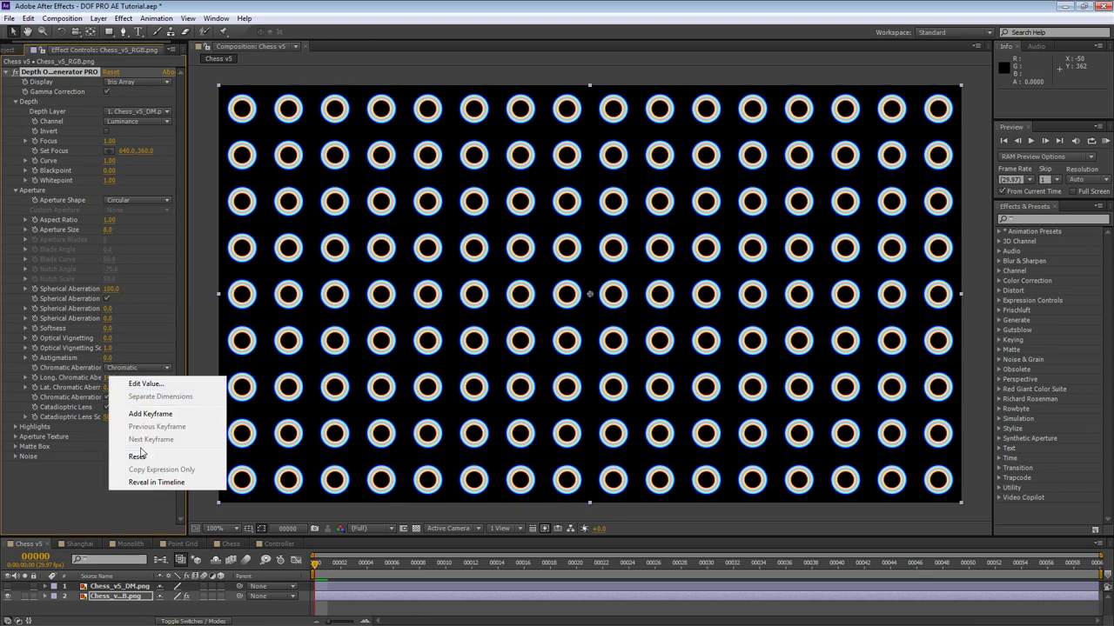
{"action": "left_click", "coordinate": [131, 456]}
{"action": "left_click", "coordinate": [107, 408]}
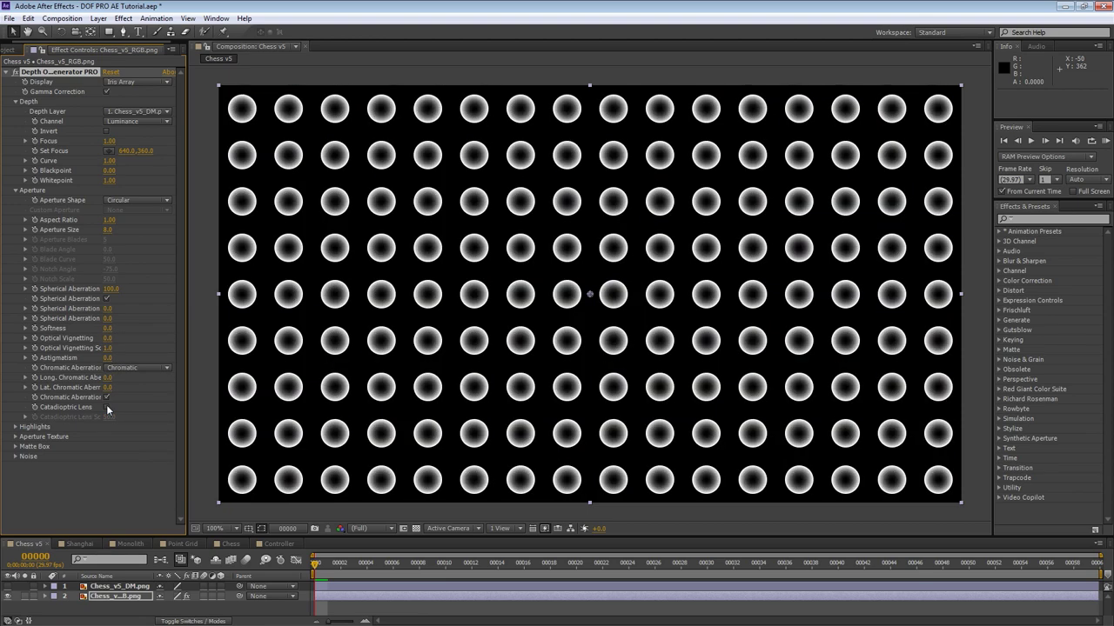
{"action": "right_click", "coordinate": [107, 288]}
{"action": "left_click", "coordinate": [145, 369]}
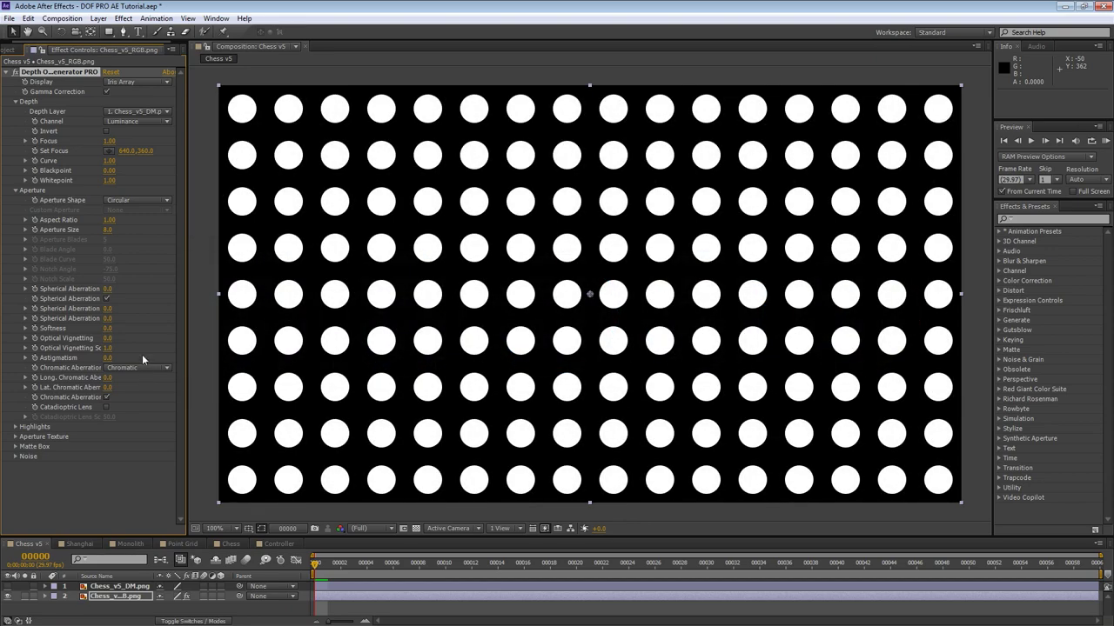
- Set the effect's Display to Iris and add Aperture.bmp as a hidden top layer in the Chess v5 composition
{"action": "left_click", "coordinate": [153, 82]}
{"action": "left_click", "coordinate": [156, 140]}
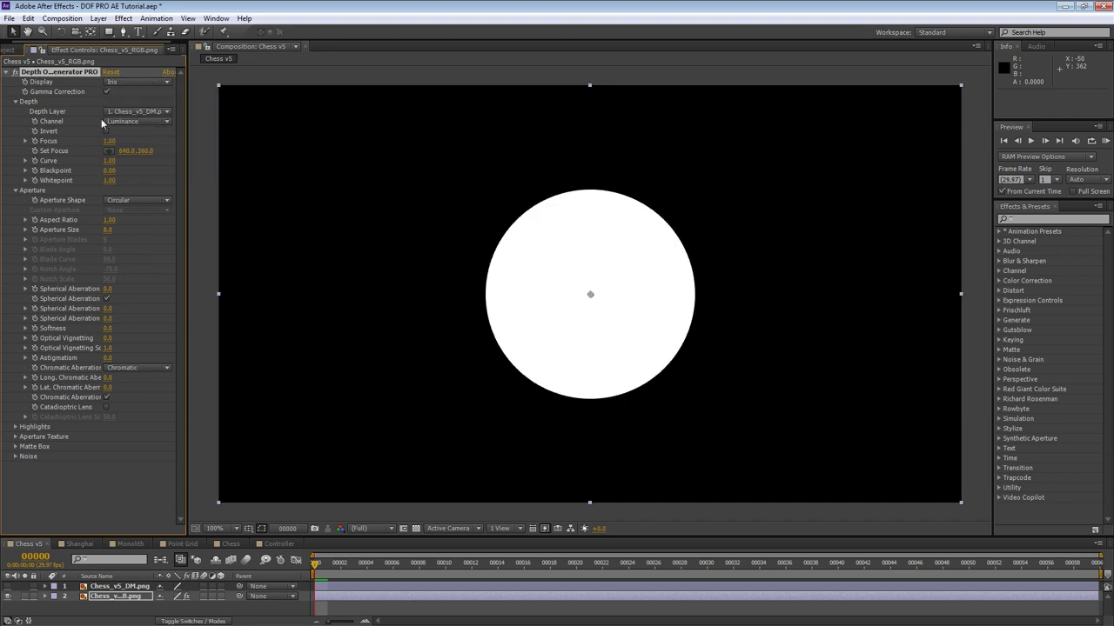
{"action": "left_click", "coordinate": [16, 51]}
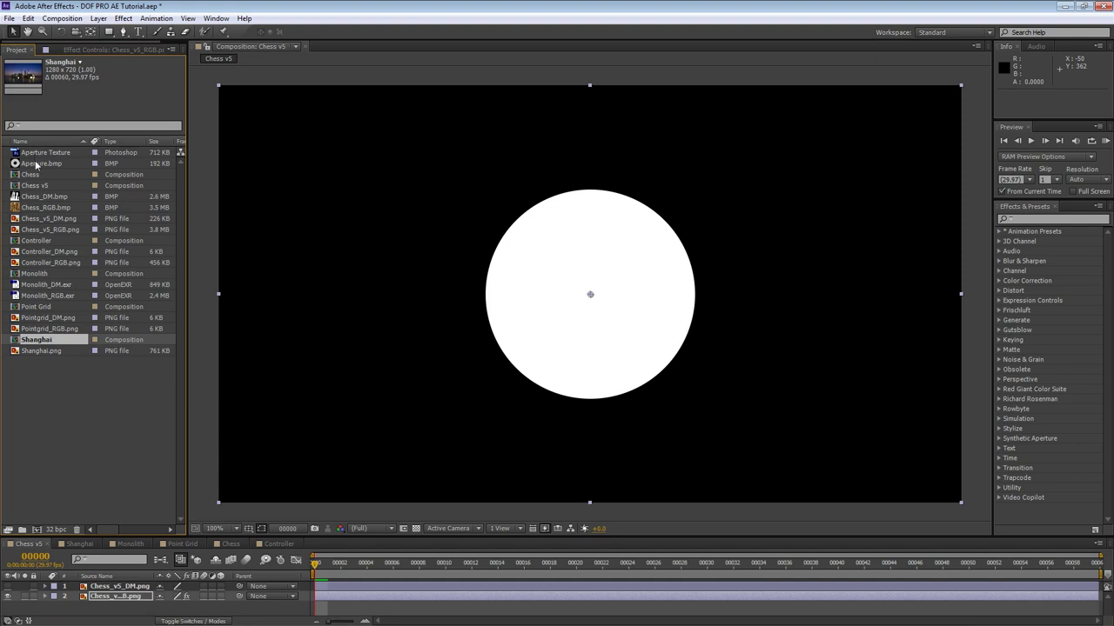
{"action": "left_click_drag", "start_coordinate": [39, 163], "coordinate": [120, 589]}
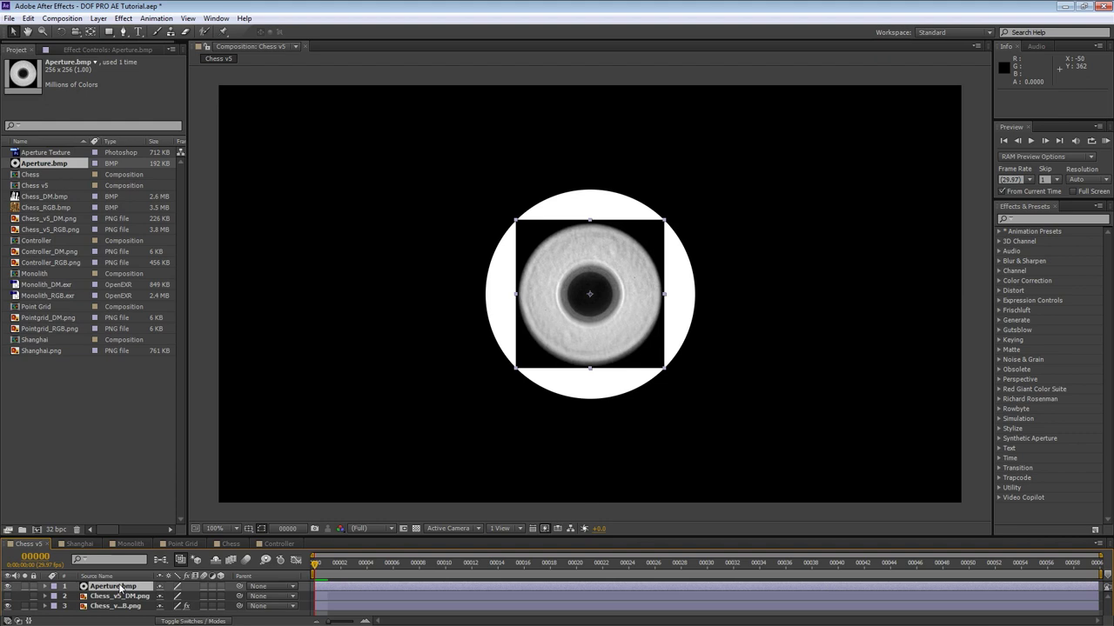
{"action": "left_click", "coordinate": [9, 588]}
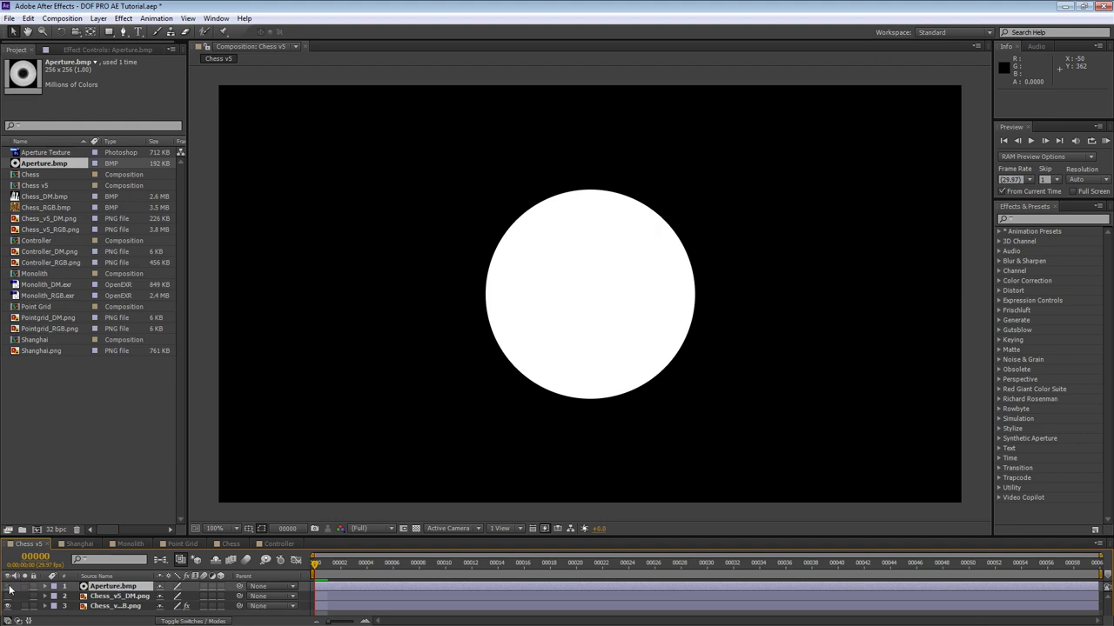
- On the Chess_v5_RGB.png layer's effect, set Aperture Shape to Custom with the Aperture.bmp layer as Custom Aperture
{"action": "left_click", "coordinate": [107, 607]}
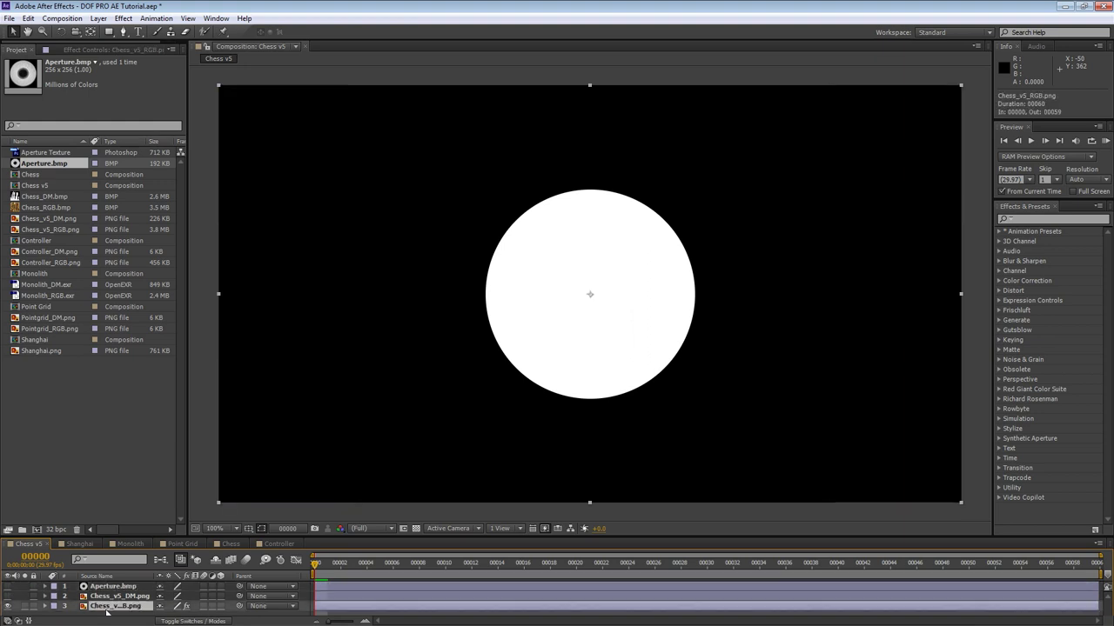
{"action": "left_click", "coordinate": [130, 51]}
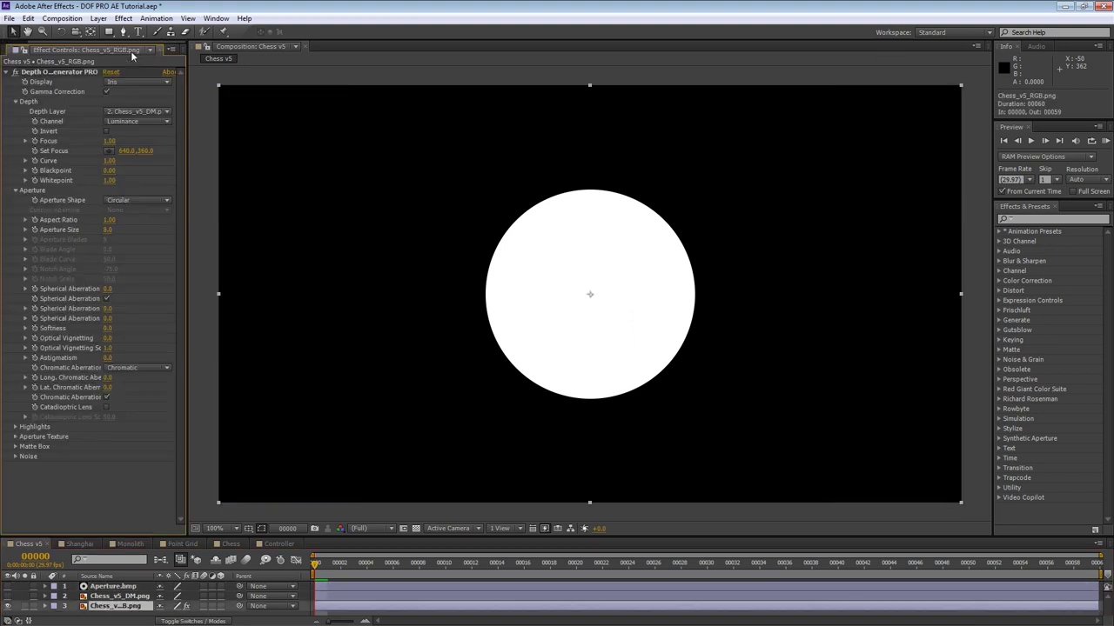
{"action": "left_click", "coordinate": [133, 199]}
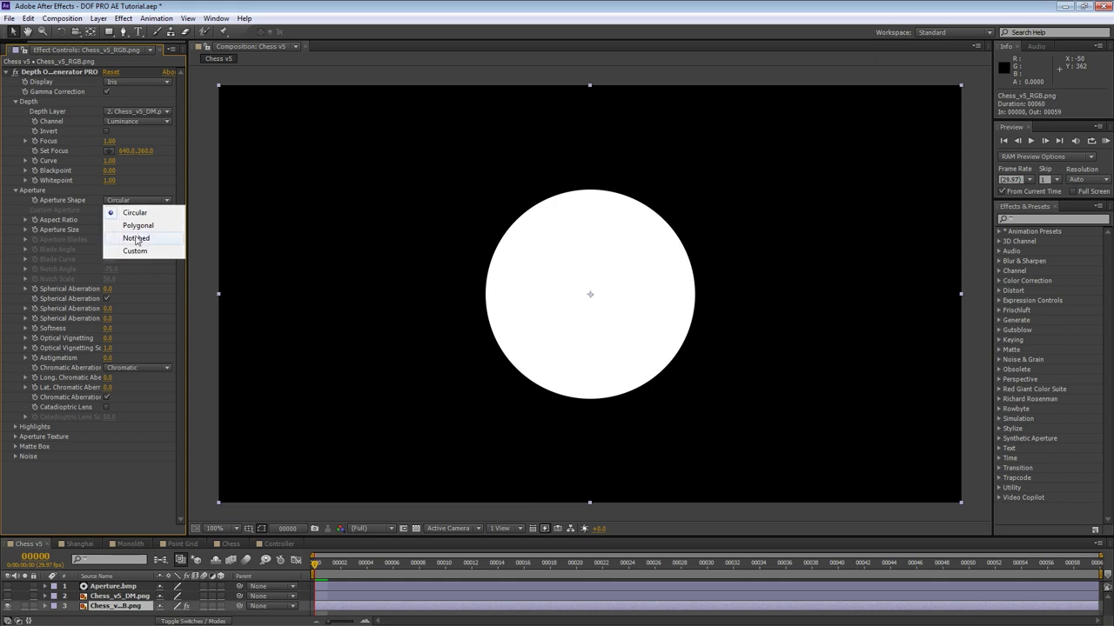
{"action": "left_click", "coordinate": [135, 251]}
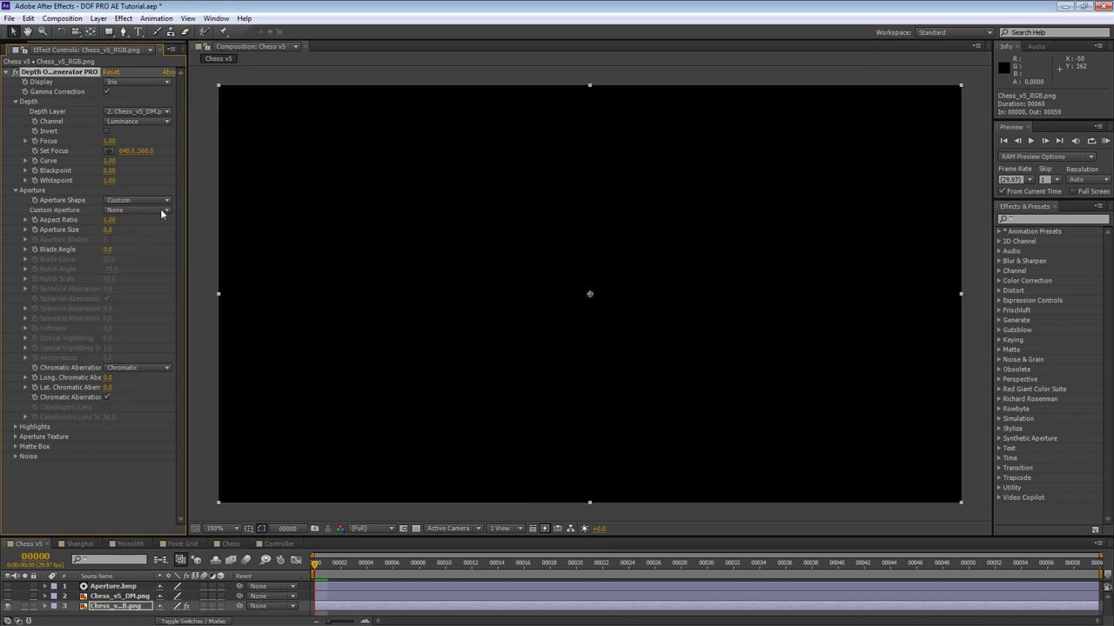
{"action": "left_click", "coordinate": [160, 209]}
{"action": "left_click", "coordinate": [160, 240]}
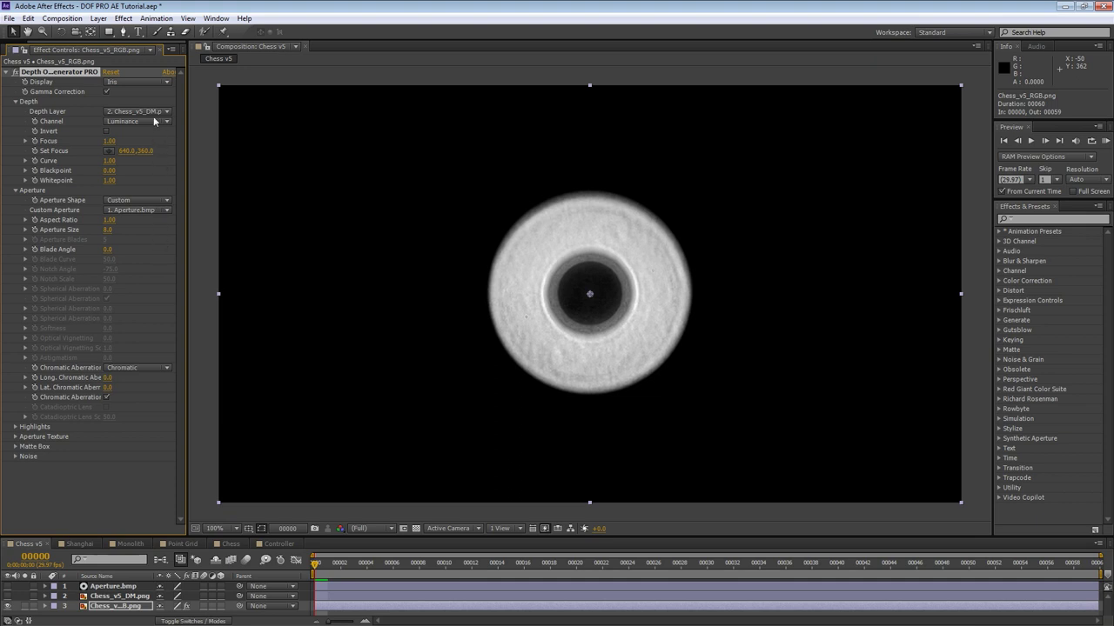
- View the custom aperture's effect with Display set to Rendered, and switch Display to Iris Array
{"action": "left_click", "coordinate": [139, 81]}
{"action": "left_click", "coordinate": [143, 90]}
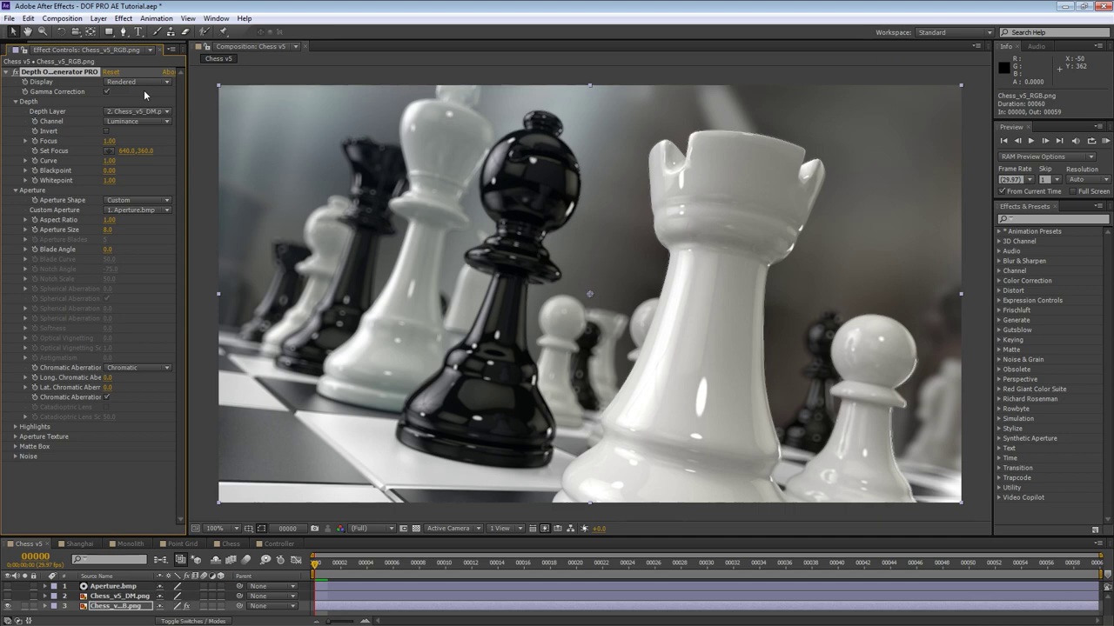
{"action": "left_click", "coordinate": [144, 84]}
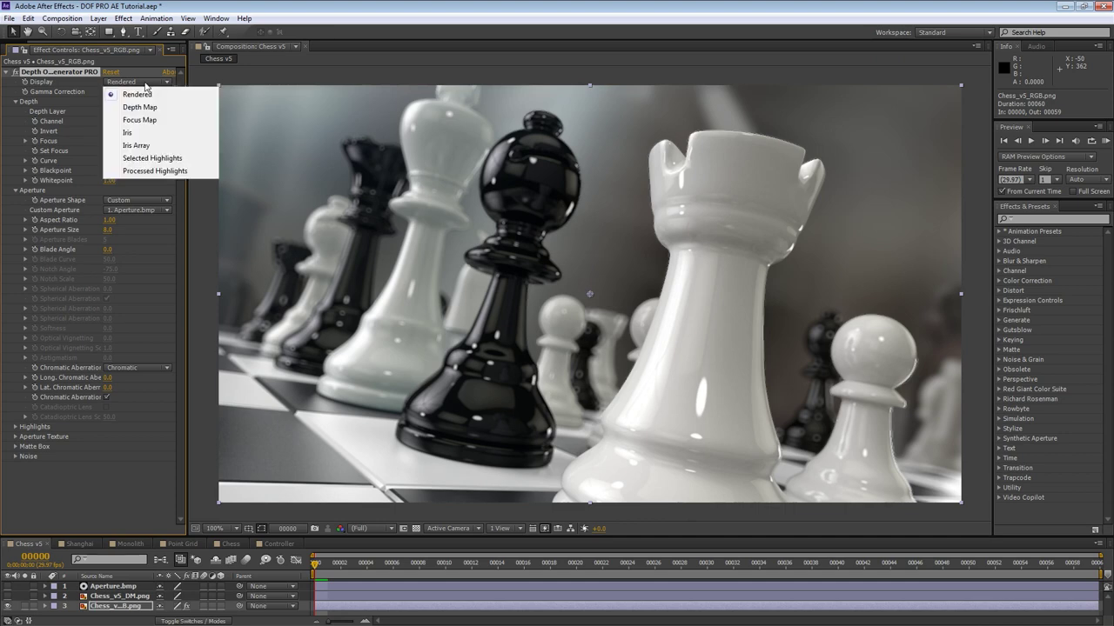
{"action": "left_click", "coordinate": [150, 150]}
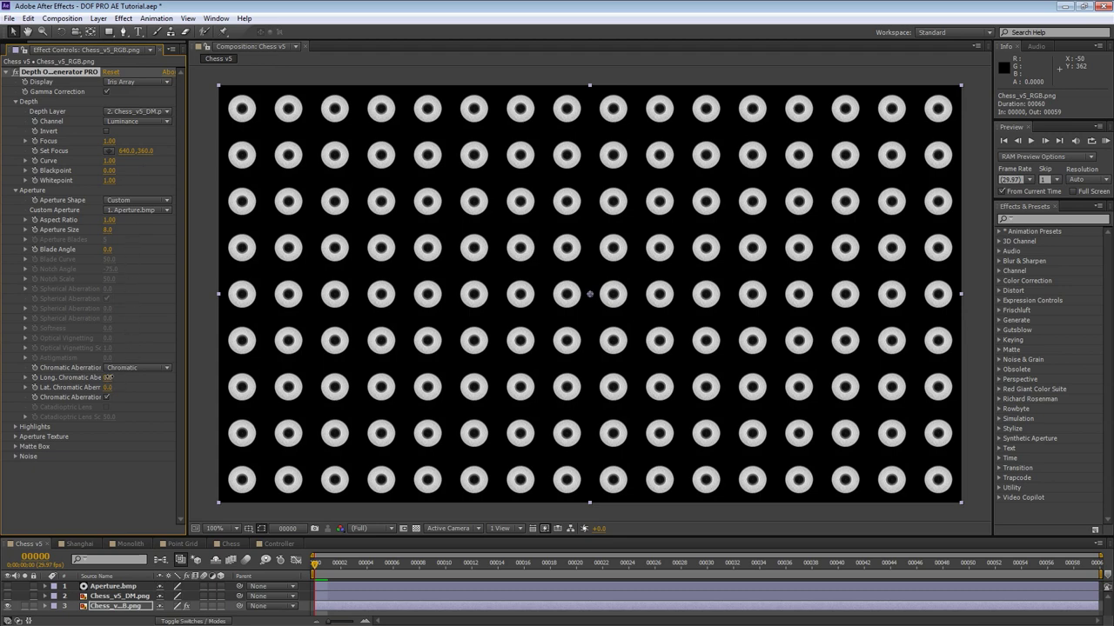
- Try a positive Long. Chromatic Aberration on the custom aperture array and reset the value to its default
{"action": "mouse_move", "coordinate": [113, 377]}
{"action": "left_mouse_down"}
{"action": "mouse_move", "coordinate": [127, 392]}
{"action": "mouse_move", "coordinate": [107, 388]}
{"action": "left_mouse_up"}
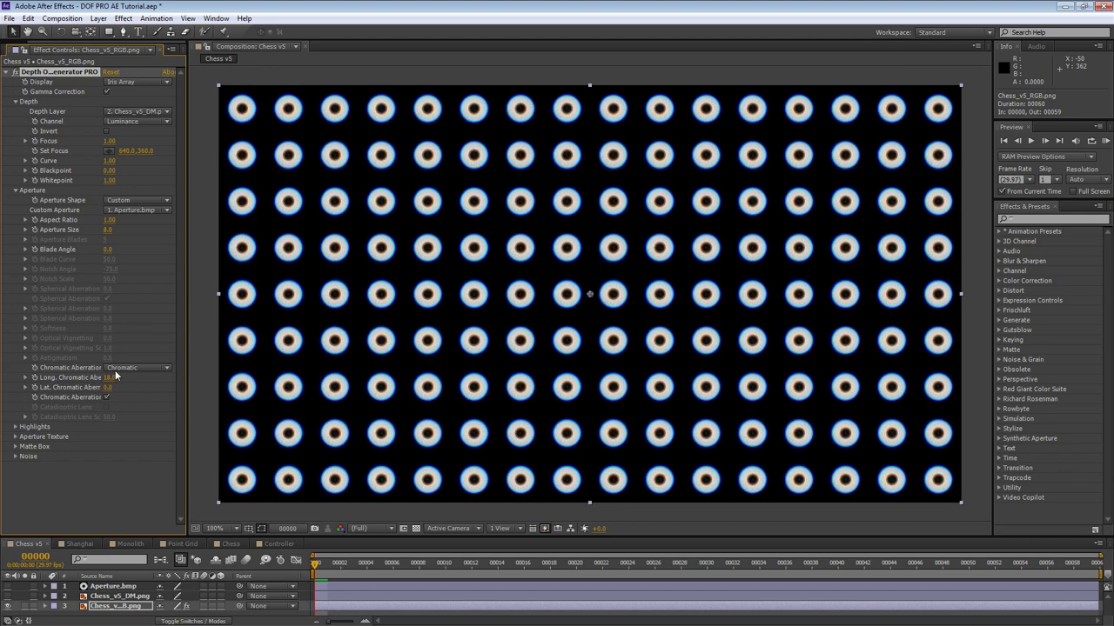
{"action": "right_click", "coordinate": [109, 379]}
{"action": "left_click", "coordinate": [137, 459]}
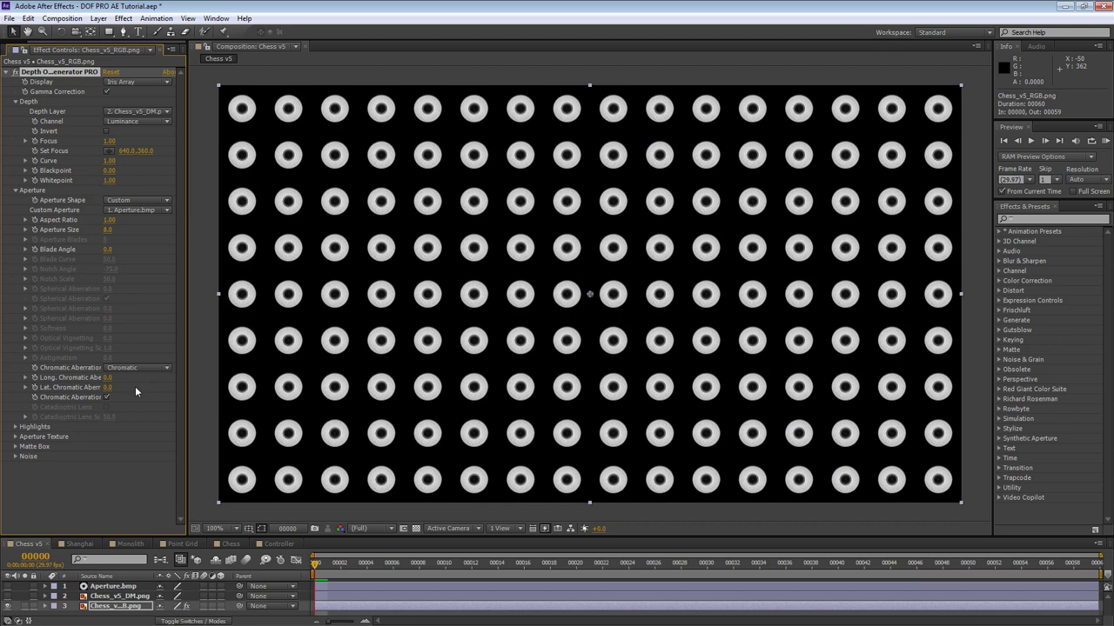
- Switch to the Chess composition, expand the effect's Highlights settings and set Display to Selected Highlights
{"action": "left_click", "coordinate": [15, 427]}
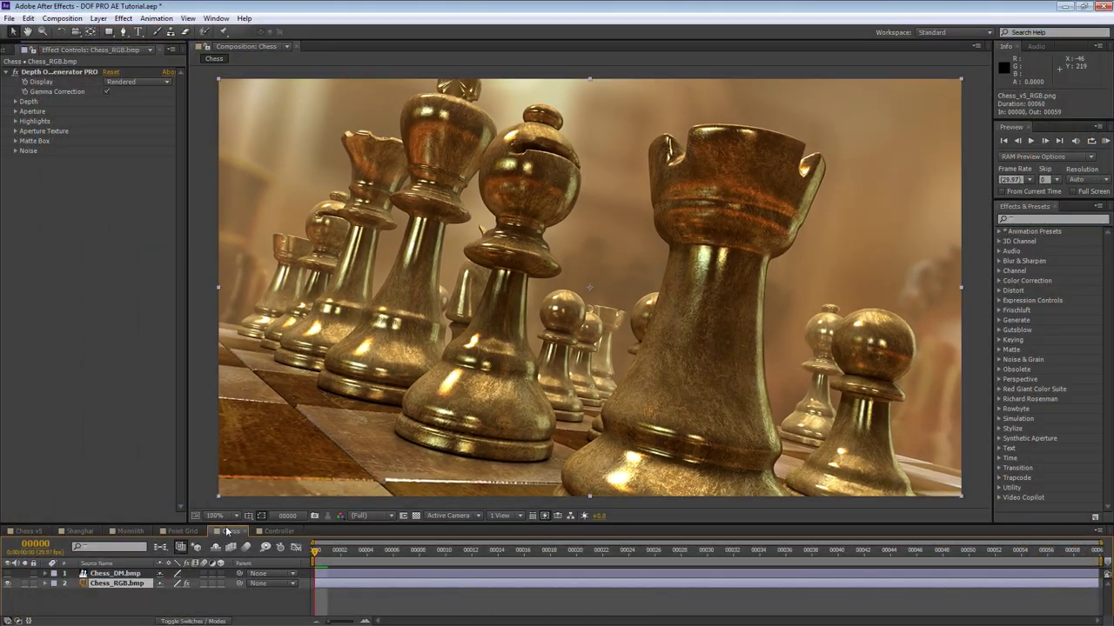
{"action": "left_click", "coordinate": [225, 533]}
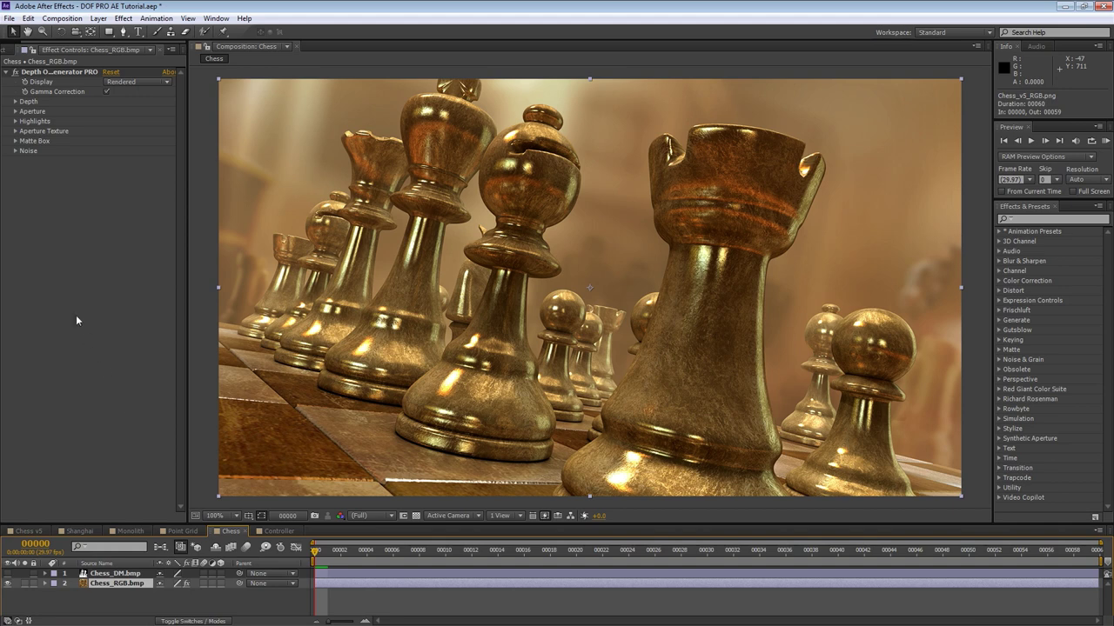
{"action": "left_click", "coordinate": [16, 121]}
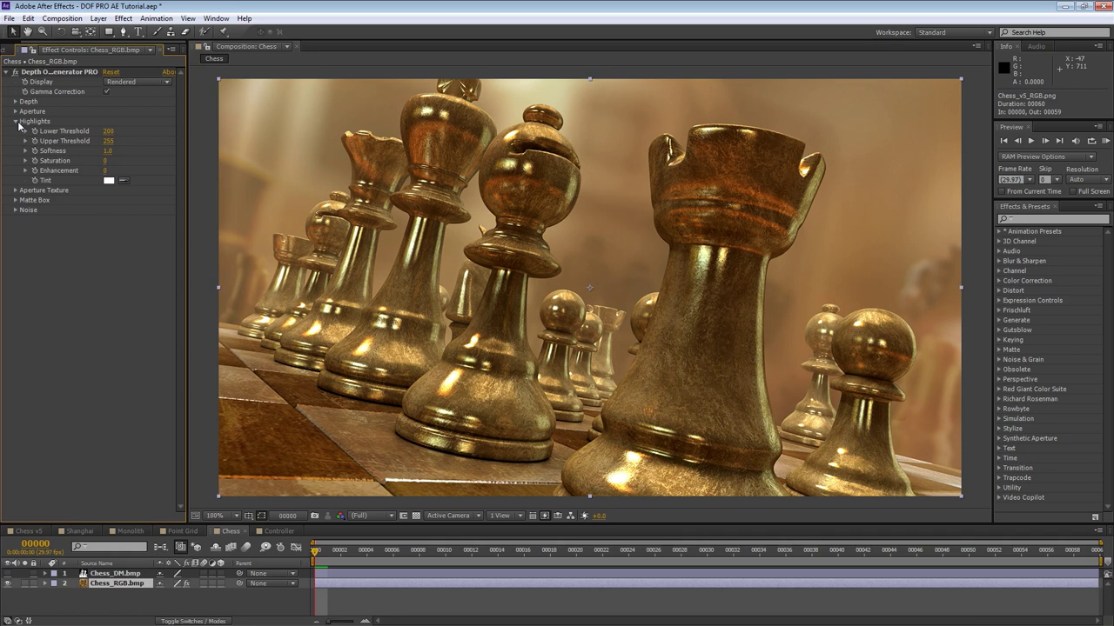
{"action": "left_click", "coordinate": [160, 81]}
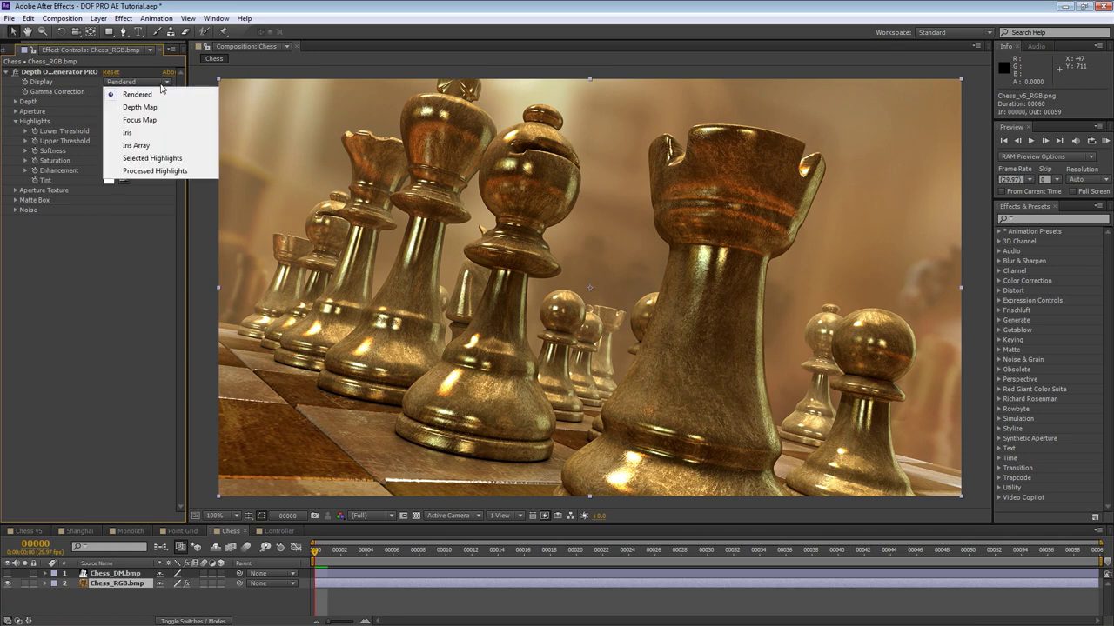
{"action": "left_click", "coordinate": [159, 160]}
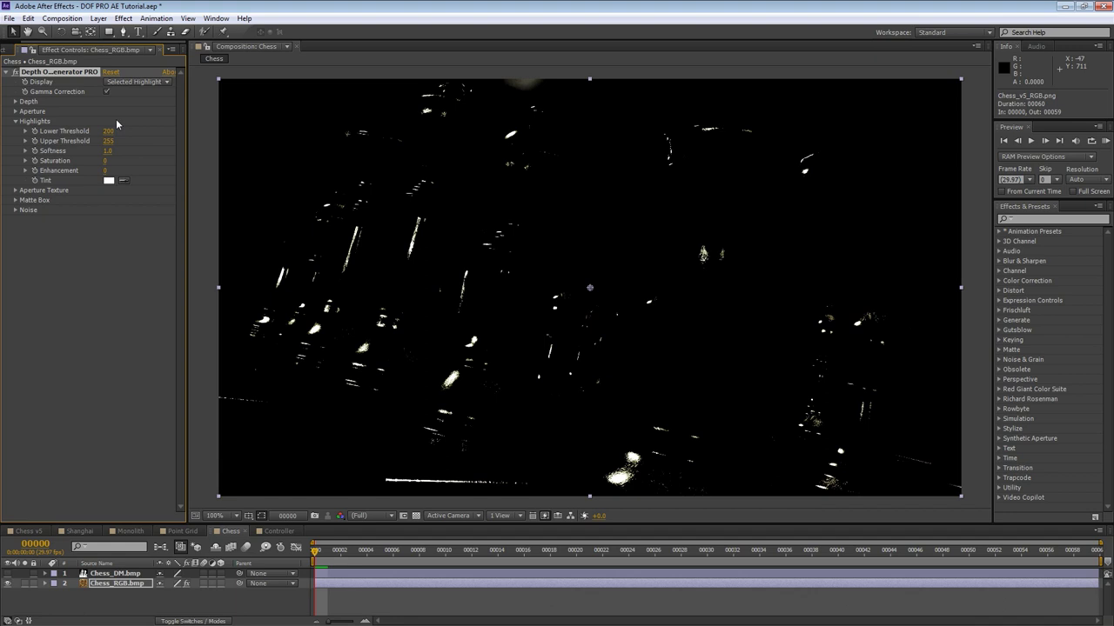
- Try a reduced Lower Threshold and a changed highlight Softness, resetting each value to its default
{"action": "mouse_move", "coordinate": [108, 130]}
{"action": "left_mouse_down"}
{"action": "mouse_move", "coordinate": [61, 146]}
{"action": "mouse_move", "coordinate": [111, 141]}
{"action": "left_mouse_up"}
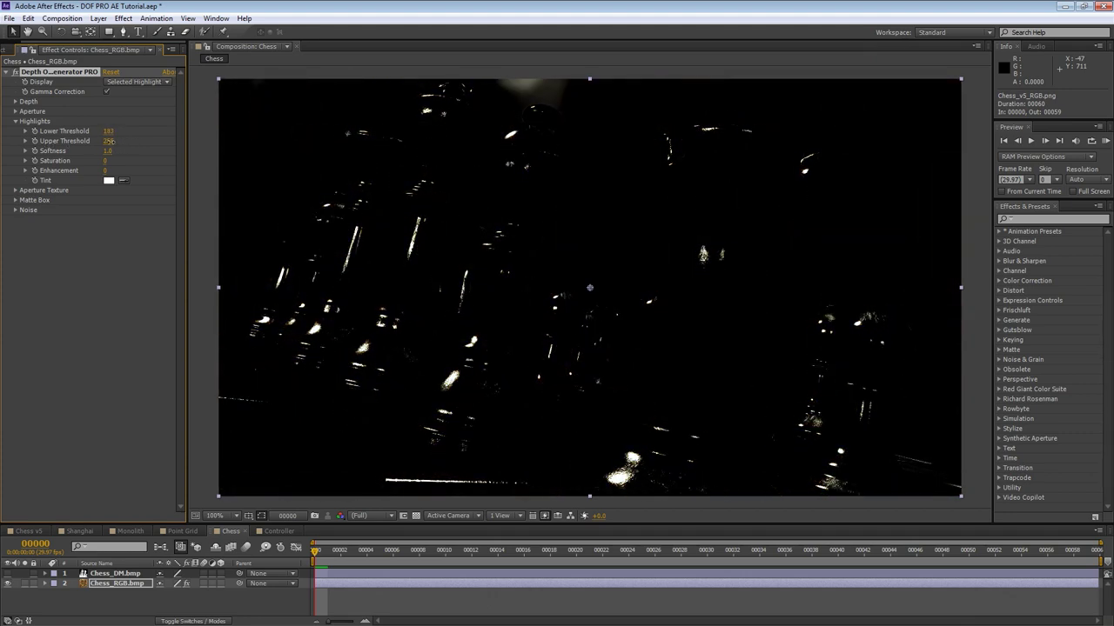
{"action": "right_click", "coordinate": [107, 131]}
{"action": "left_click", "coordinate": [144, 216]}
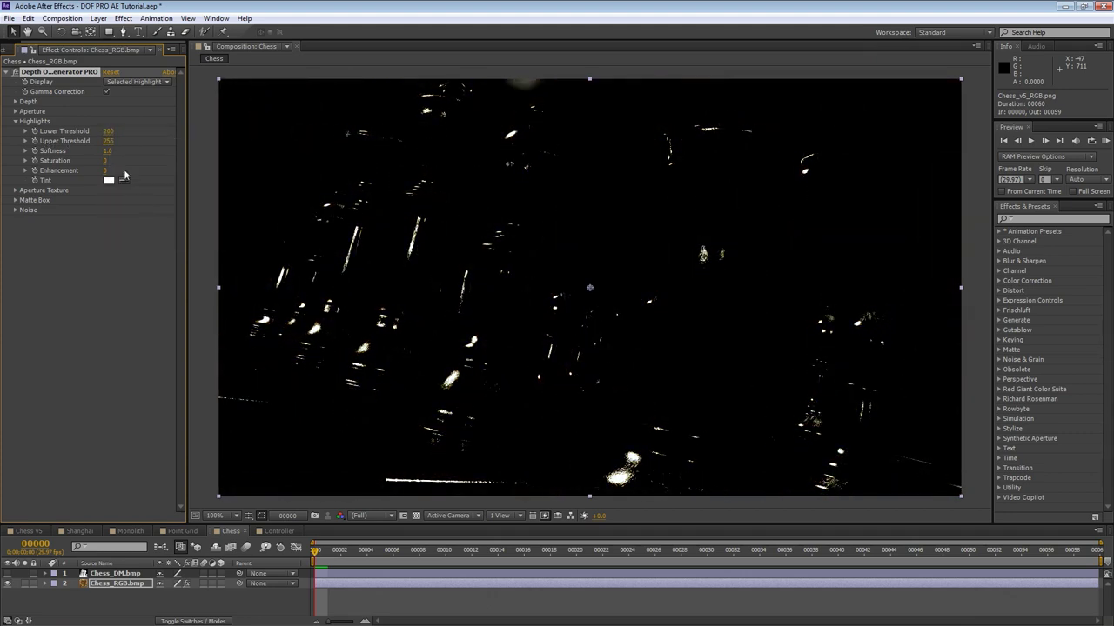
{"action": "mouse_move", "coordinate": [107, 150]}
{"action": "left_mouse_down"}
{"action": "mouse_move", "coordinate": [130, 155]}
{"action": "mouse_move", "coordinate": [85, 161]}
{"action": "mouse_move", "coordinate": [110, 160]}
{"action": "left_mouse_up"}
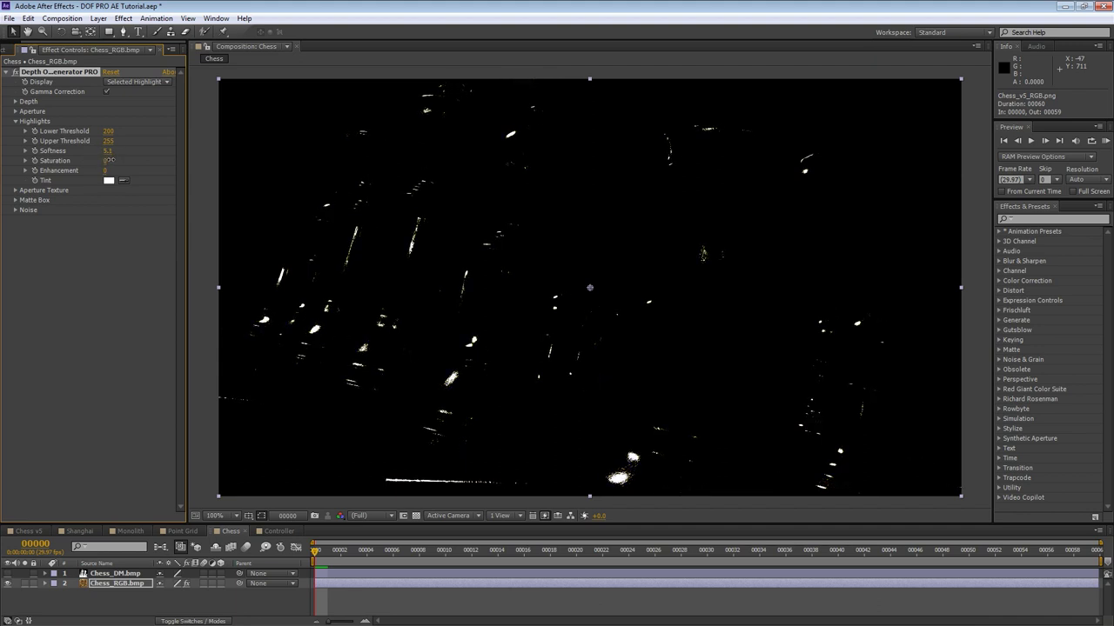
{"action": "right_click", "coordinate": [107, 151]}
{"action": "left_click", "coordinate": [144, 228]}
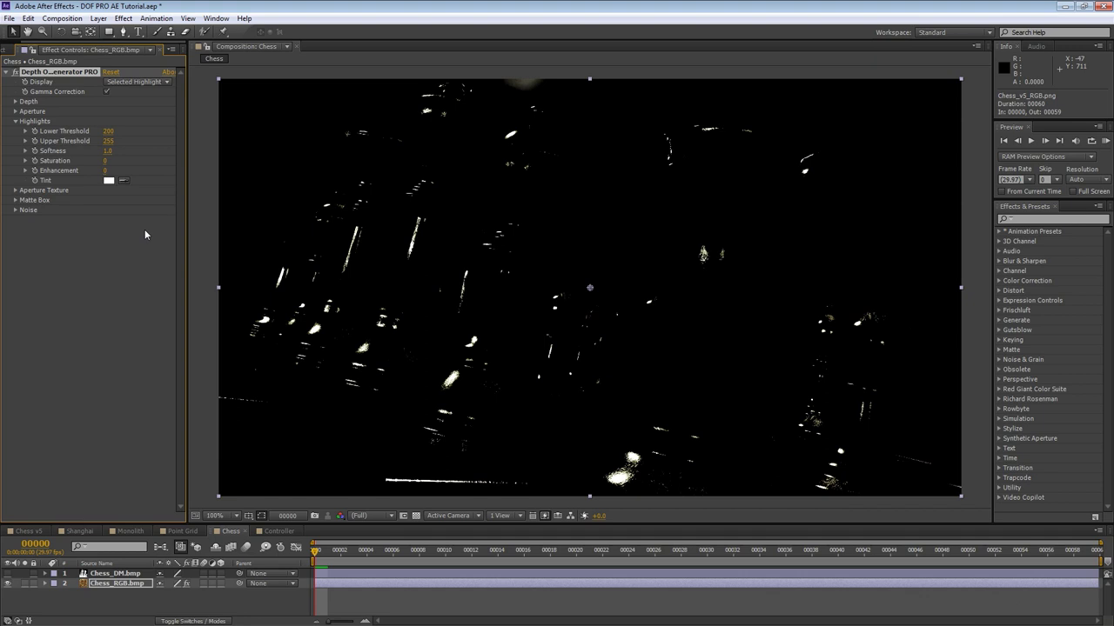
- Set Display to Processed Highlights and set the Aperture Size to 8
{"action": "left_click", "coordinate": [153, 84]}
{"action": "left_click", "coordinate": [148, 171]}
{"action": "left_click", "coordinate": [15, 112]}
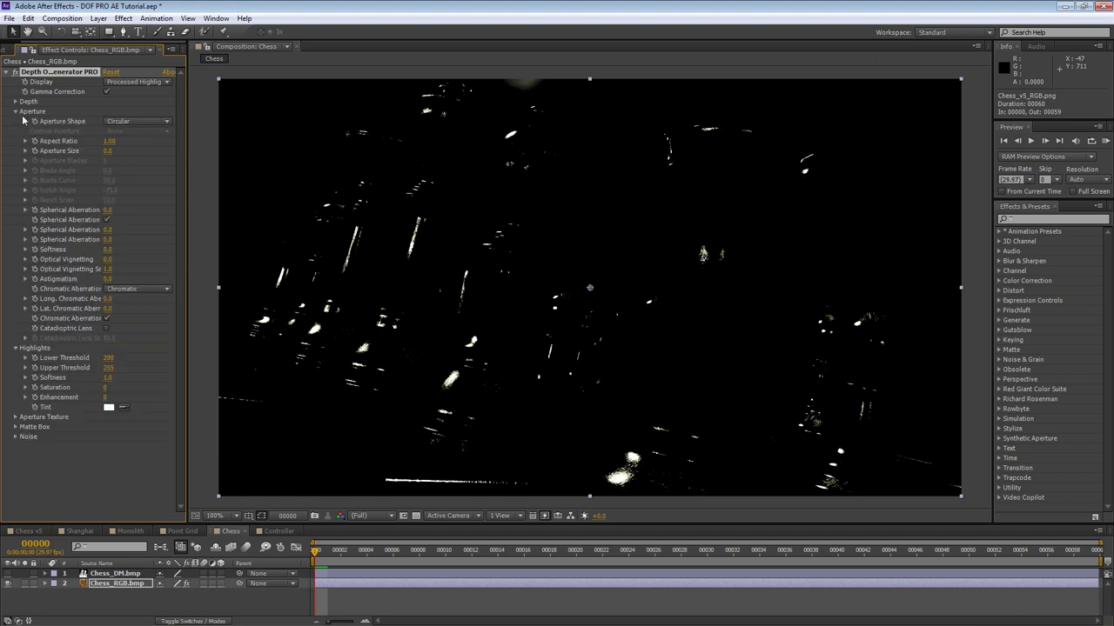
{"action": "left_click", "coordinate": [107, 150]}
{"action": "type", "text": "8"}
{"action": "key", "text": "Return"}
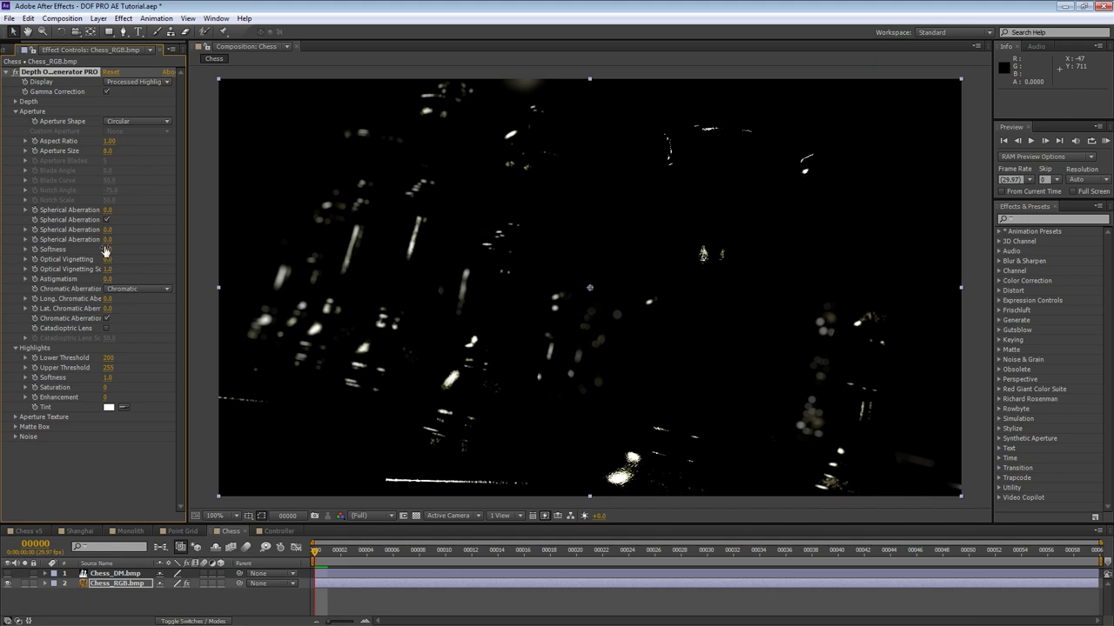
- Try highlight Saturation values of 100 and -100, and reset Saturation to its default
{"action": "left_click", "coordinate": [104, 388]}
{"action": "type", "text": "100"}
{"action": "key", "text": "Return"}
{"action": "left_click", "coordinate": [109, 393]}
{"action": "key", "text": "Return"}
{"action": "right_click", "coordinate": [110, 388]}
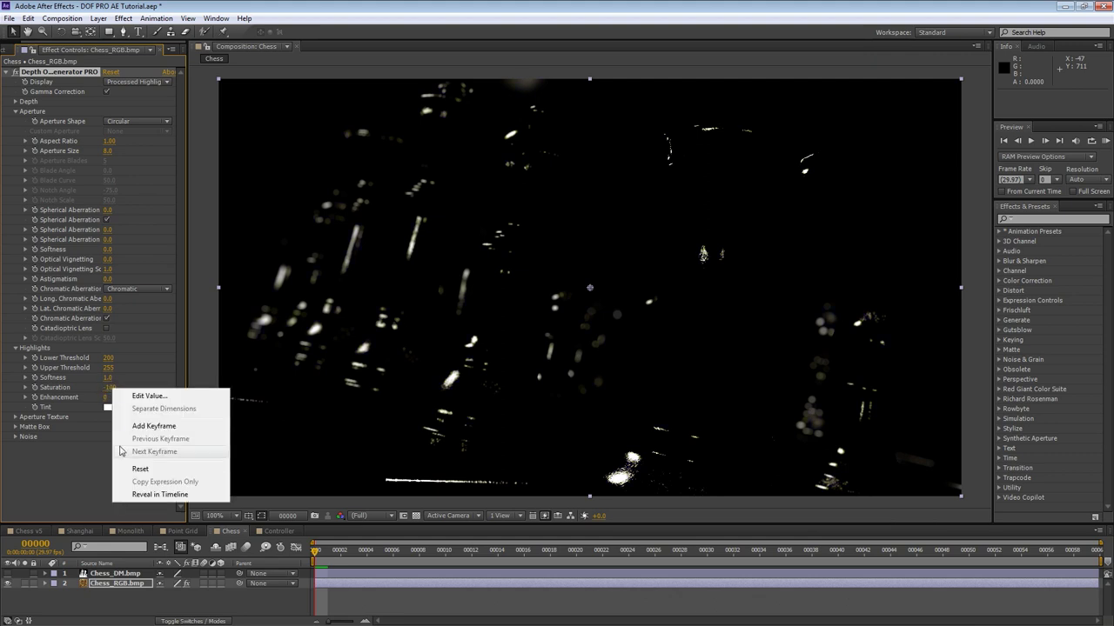
{"action": "left_click", "coordinate": [131, 467]}
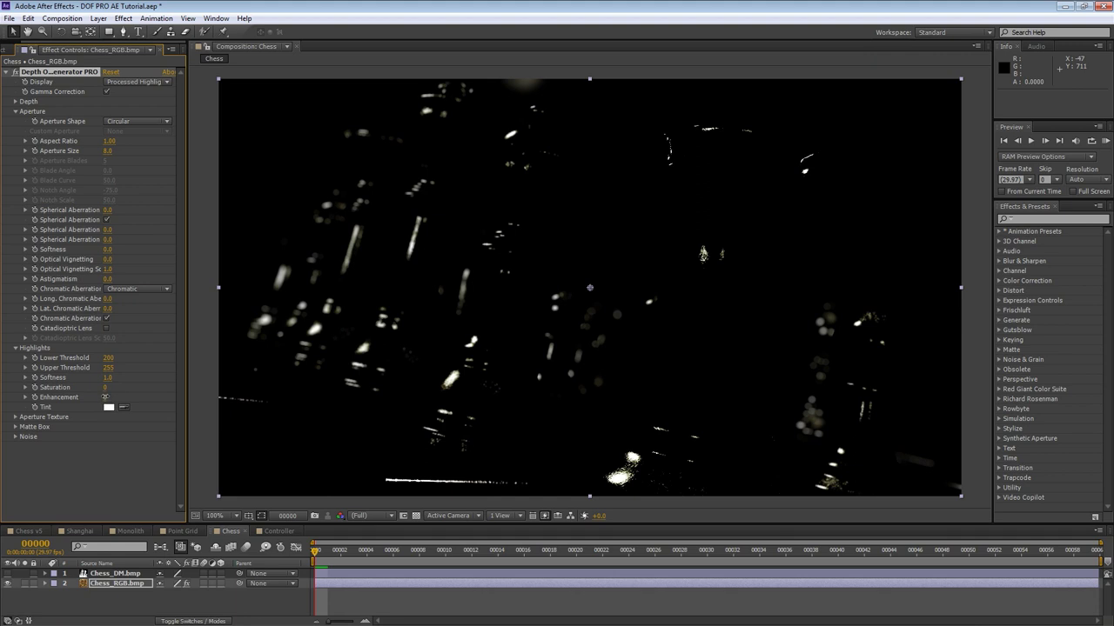
- Set the highlight Enhancement to 25
{"action": "left_click", "coordinate": [106, 397]}
{"action": "type", "text": "25"}
{"action": "key", "text": "Return"}
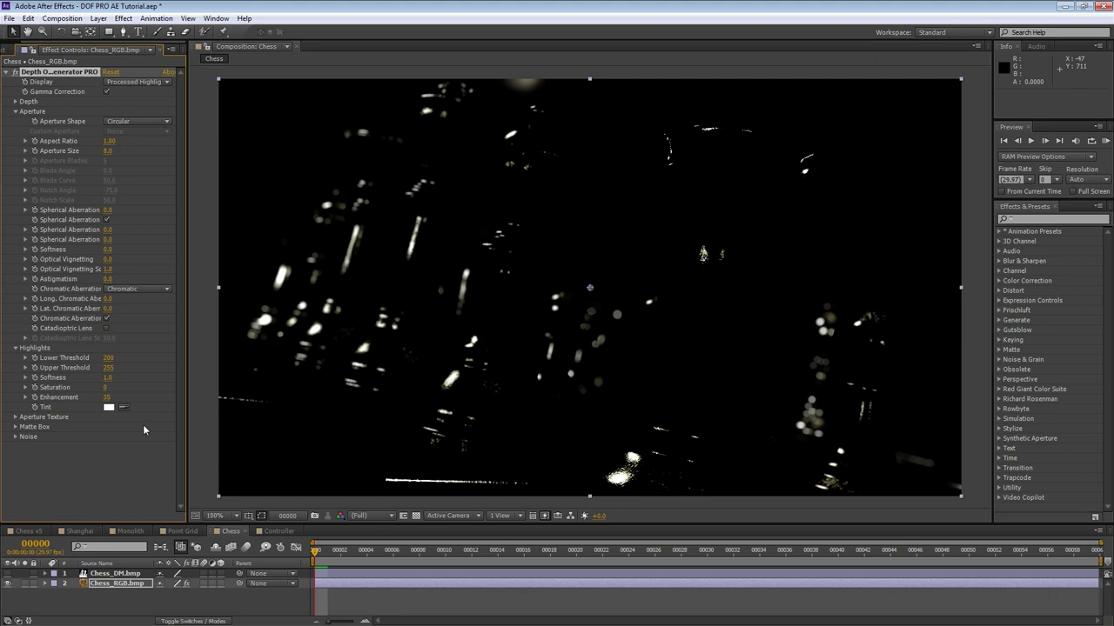
- Set the highlight Enhancement to 45
{"action": "left_click", "coordinate": [105, 398]}
{"action": "type", "text": "45"}
{"action": "key", "text": "Return"}
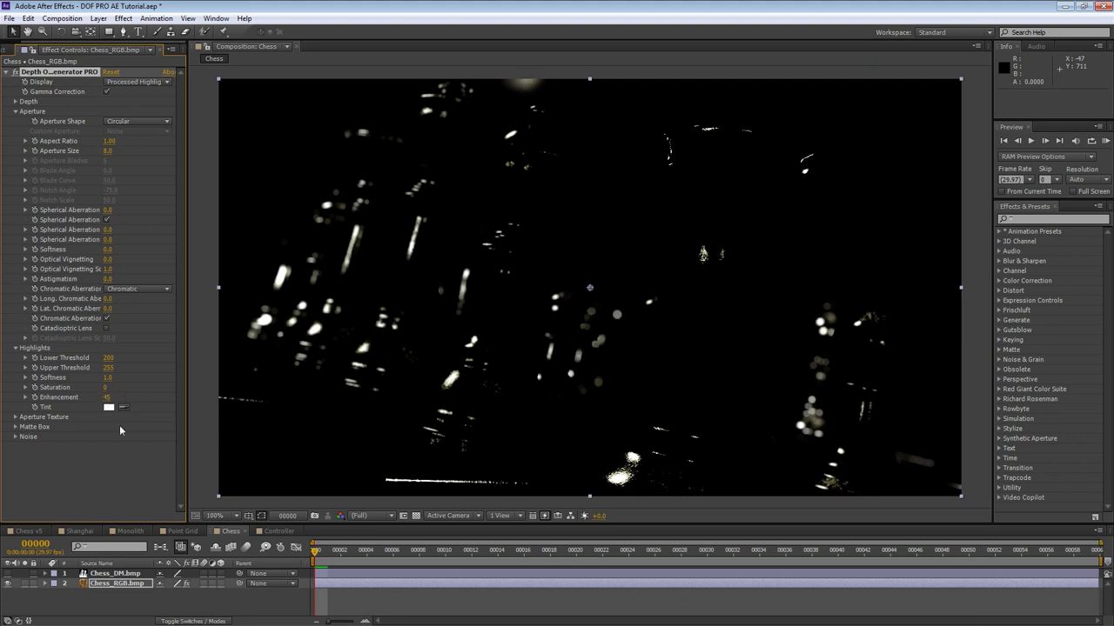
- Set the highlight Tint to the light pink FCC3C3 and return Display to Rendered
{"action": "left_click", "coordinate": [109, 408]}
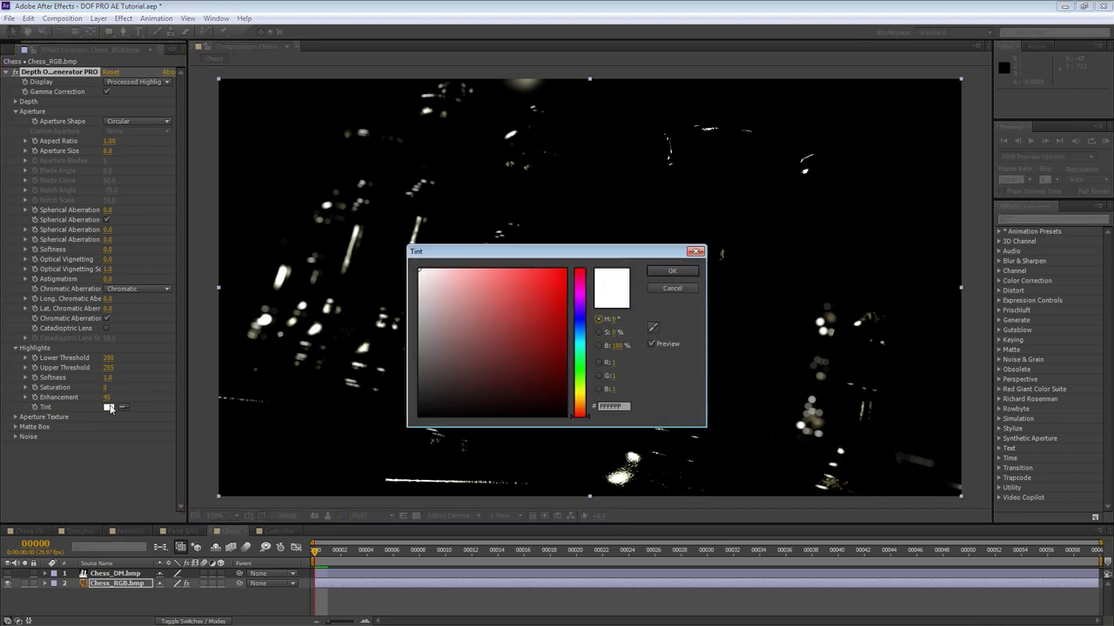
{"action": "left_click", "coordinate": [452, 270]}
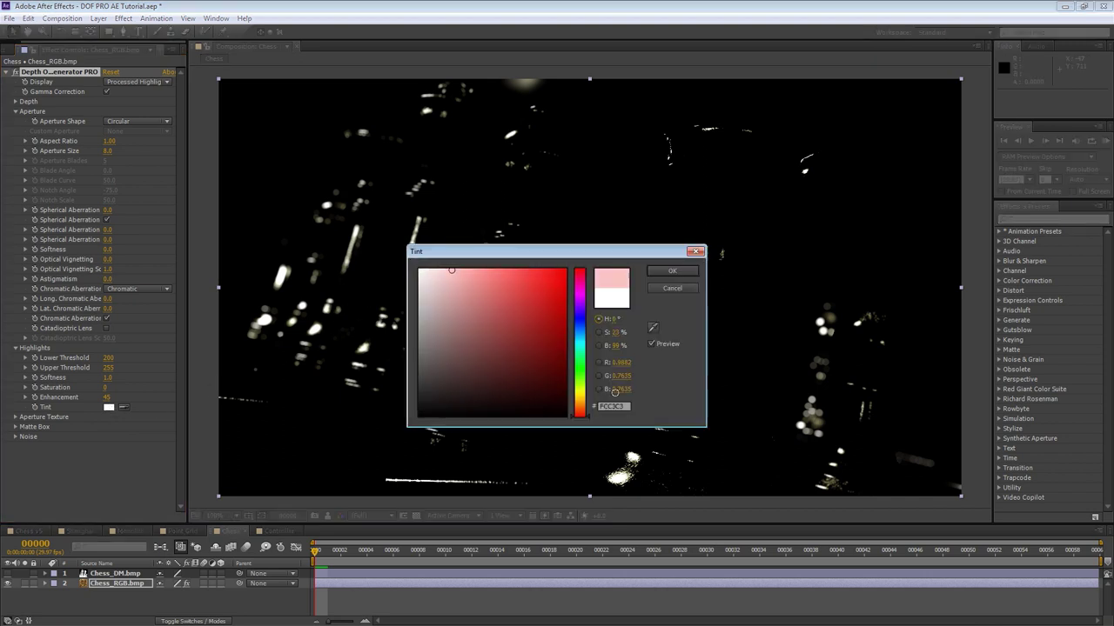
{"action": "left_click", "coordinate": [667, 272]}
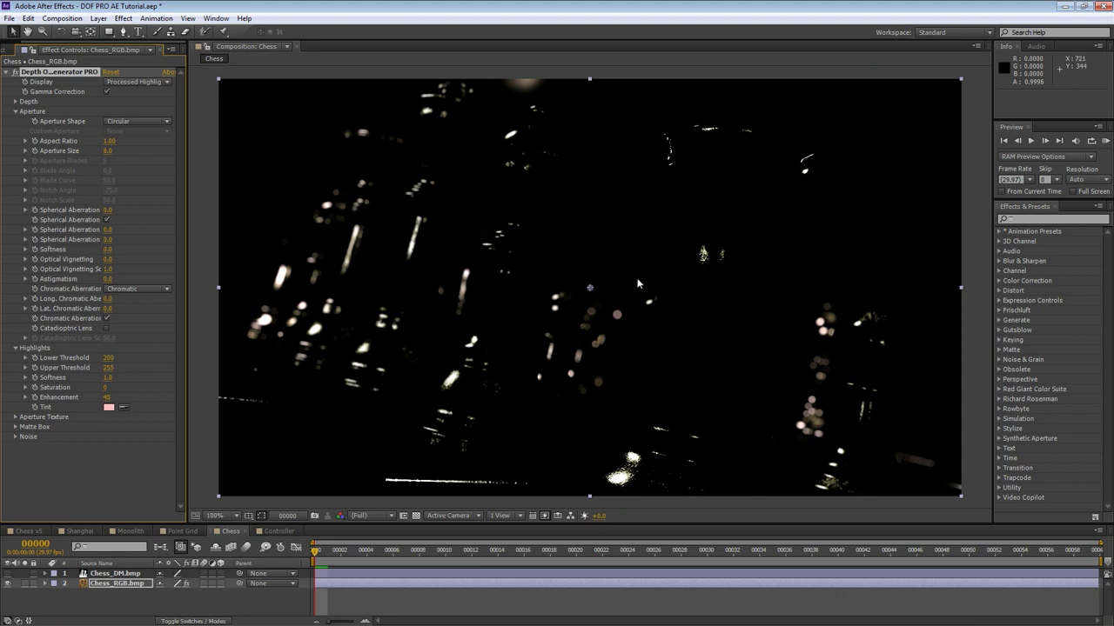
{"action": "left_click", "coordinate": [160, 82]}
{"action": "left_click", "coordinate": [160, 94]}
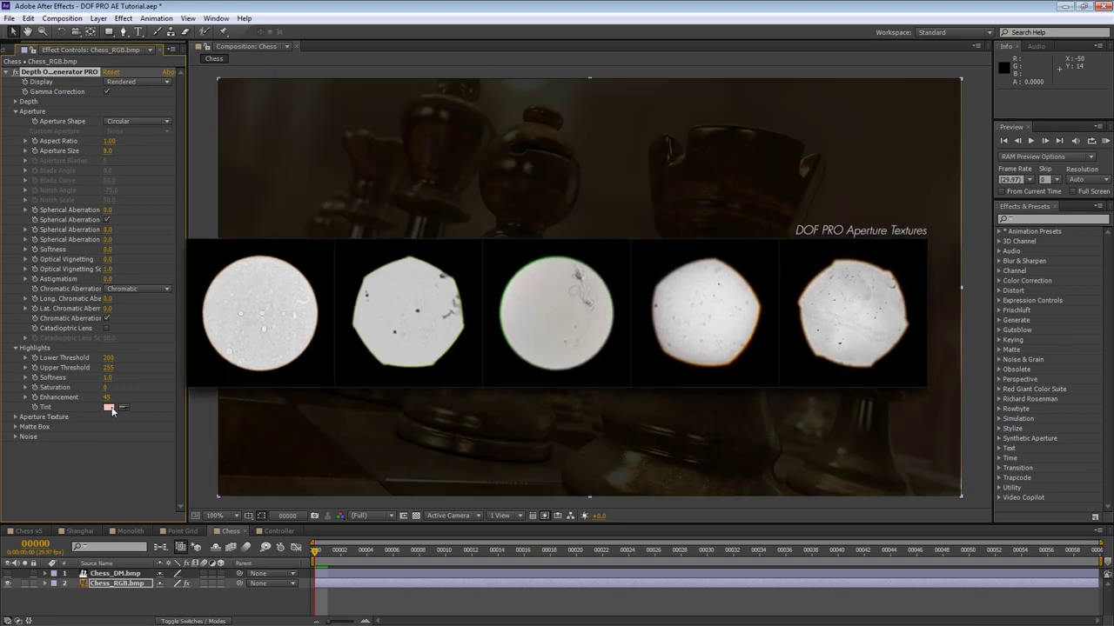
- Add the Aperture Texture footage to the Chess composition above Chess_DM.bmp and hide the new layer
{"action": "left_click", "coordinate": [15, 417]}
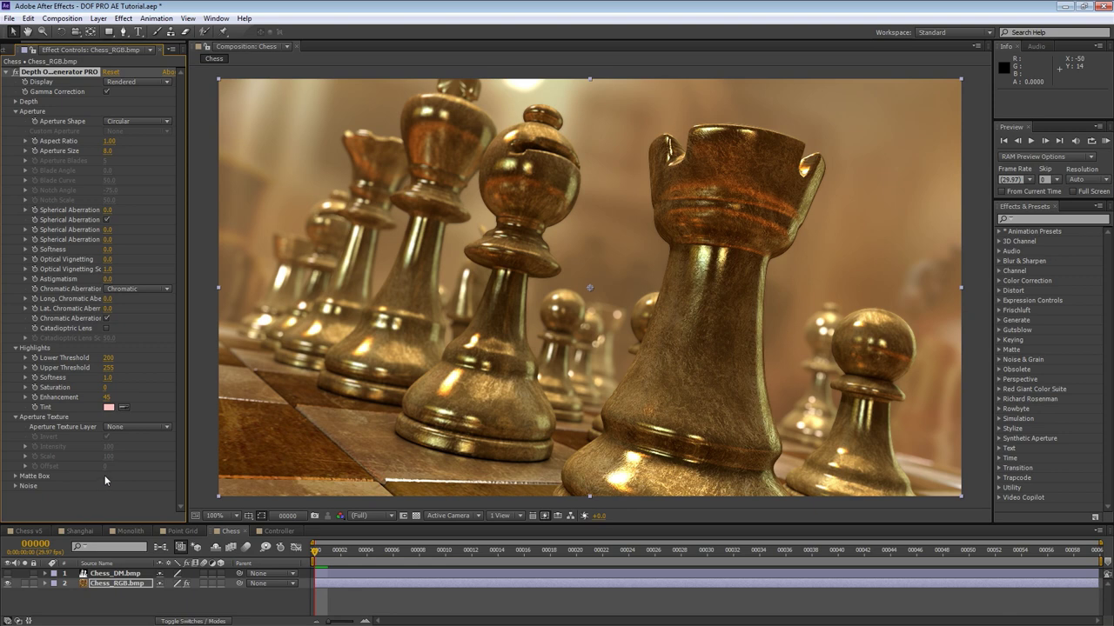
{"action": "left_click", "coordinate": [13, 50]}
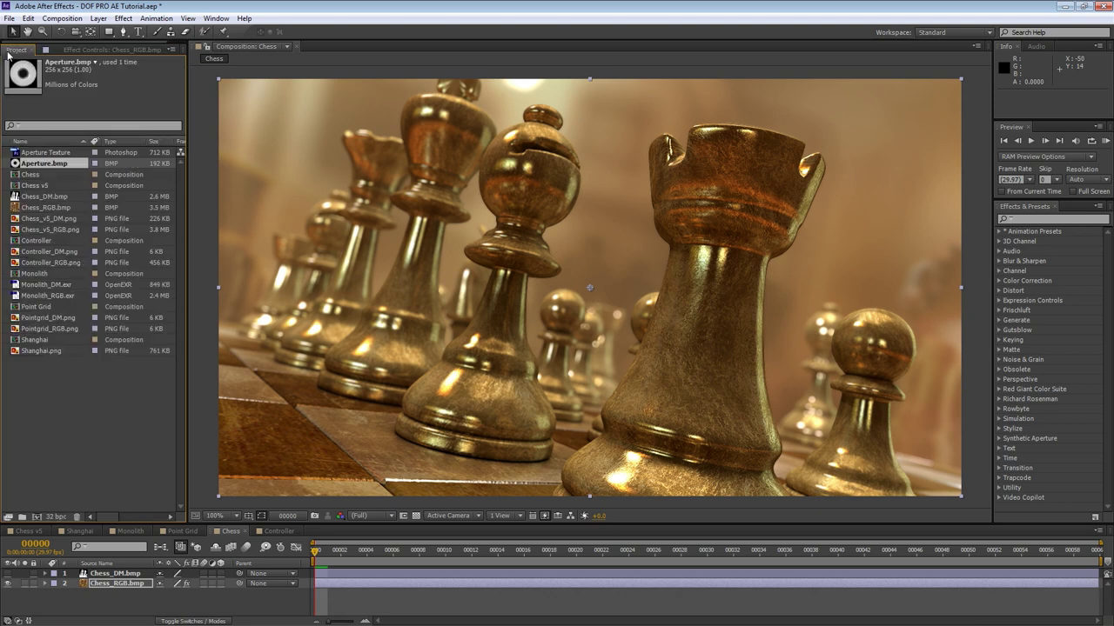
{"action": "left_click_drag", "start_coordinate": [54, 153], "coordinate": [109, 579]}
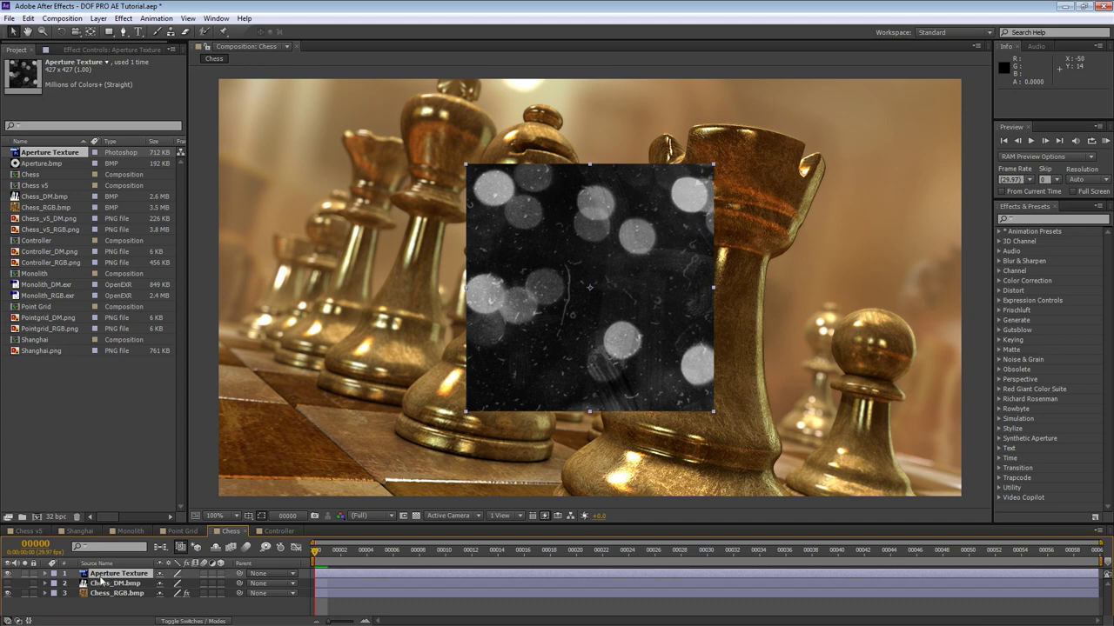
{"action": "left_click", "coordinate": [8, 574]}
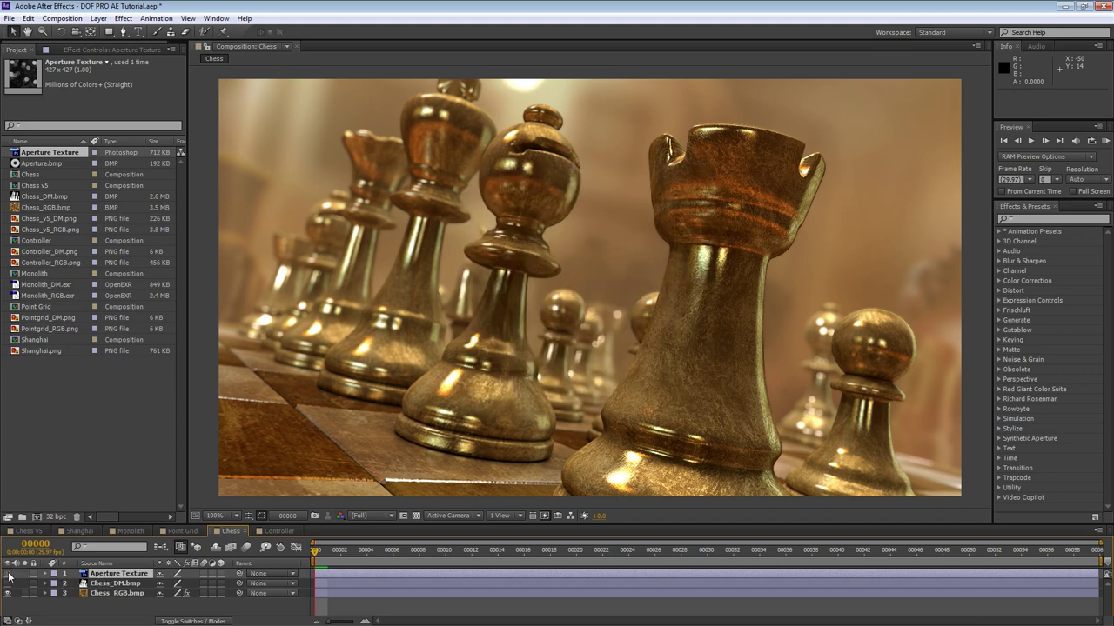
- Assign the Aperture Texture layer as the Aperture Texture Layer of the effect on Chess_RGB.bmp
{"action": "left_click", "coordinate": [103, 594]}
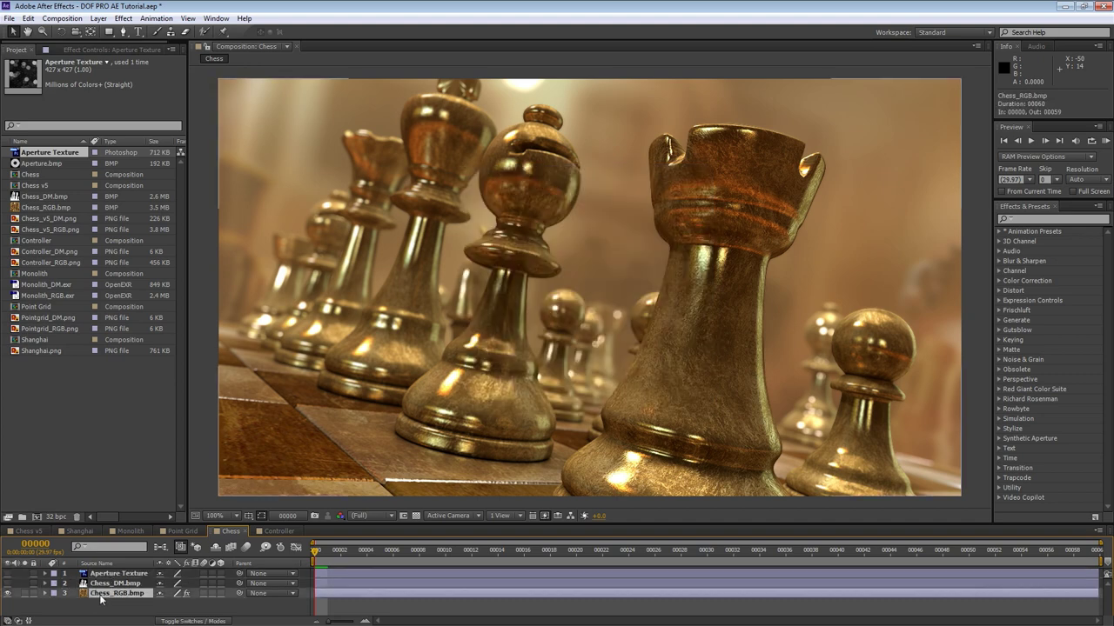
{"action": "left_click", "coordinate": [120, 50]}
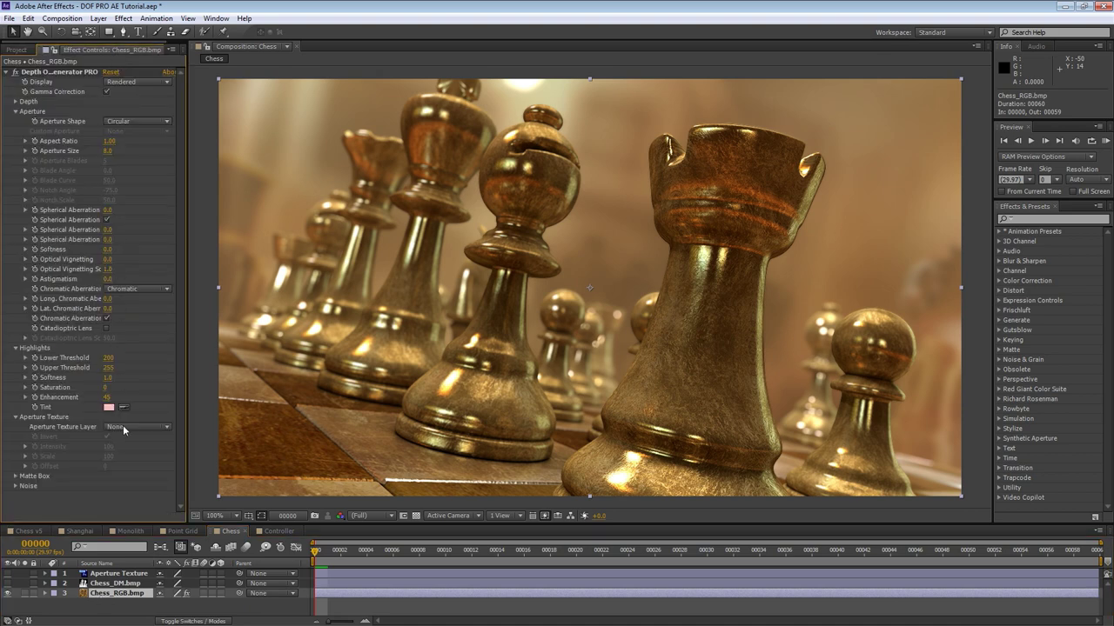
{"action": "left_click", "coordinate": [123, 427]}
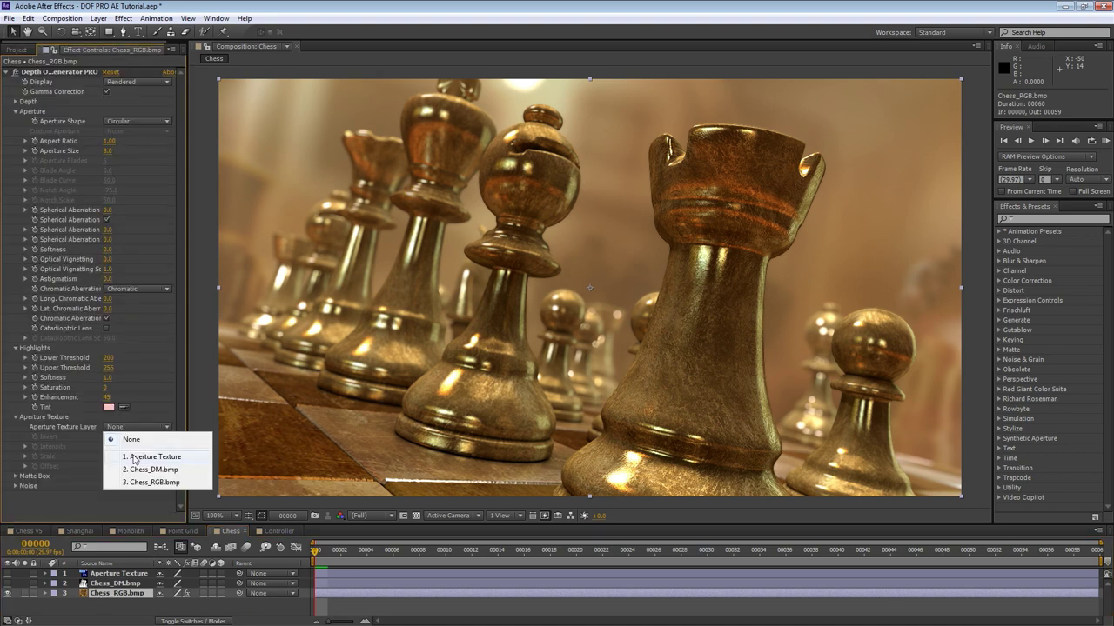
{"action": "left_click", "coordinate": [134, 458]}
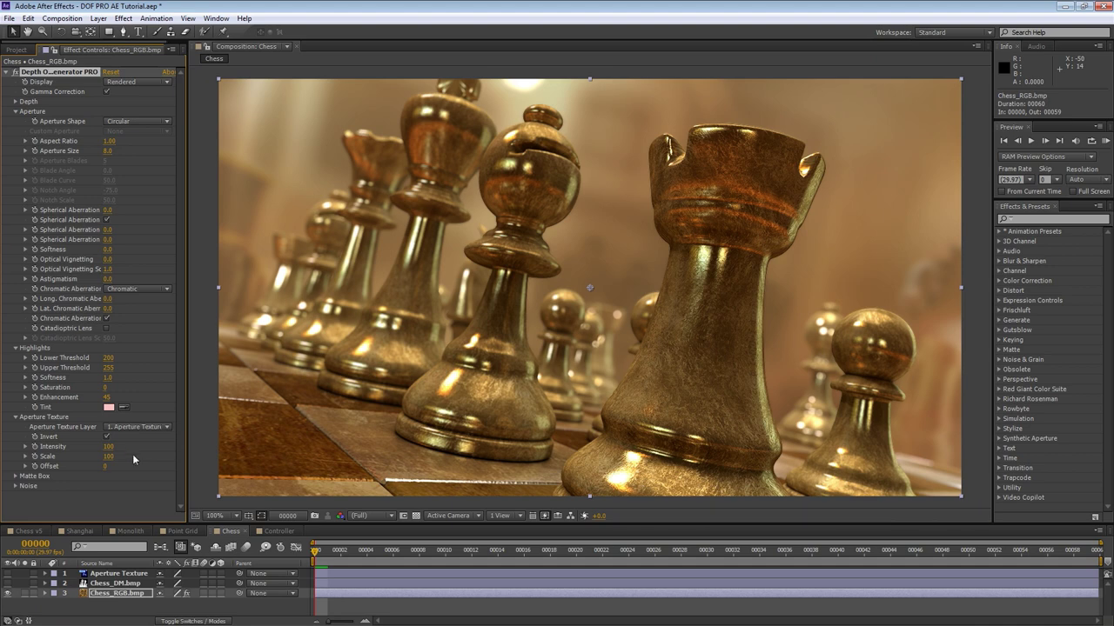
- Set Display to Iris and preview the aperture texture with Invert off, restoring Invert
{"action": "left_click", "coordinate": [161, 82]}
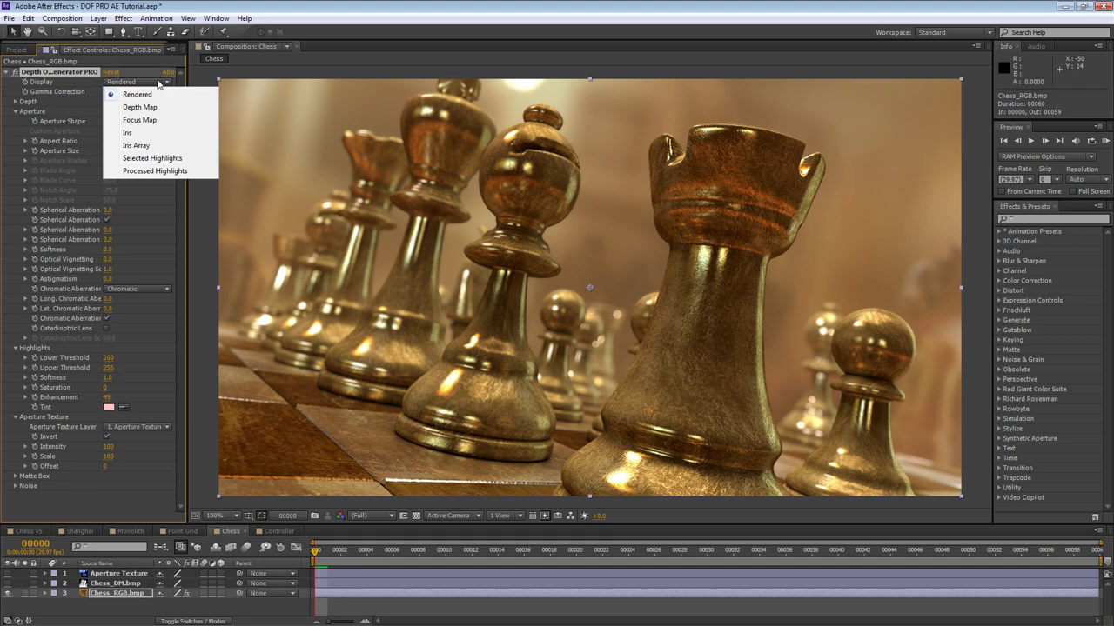
{"action": "left_click", "coordinate": [155, 134]}
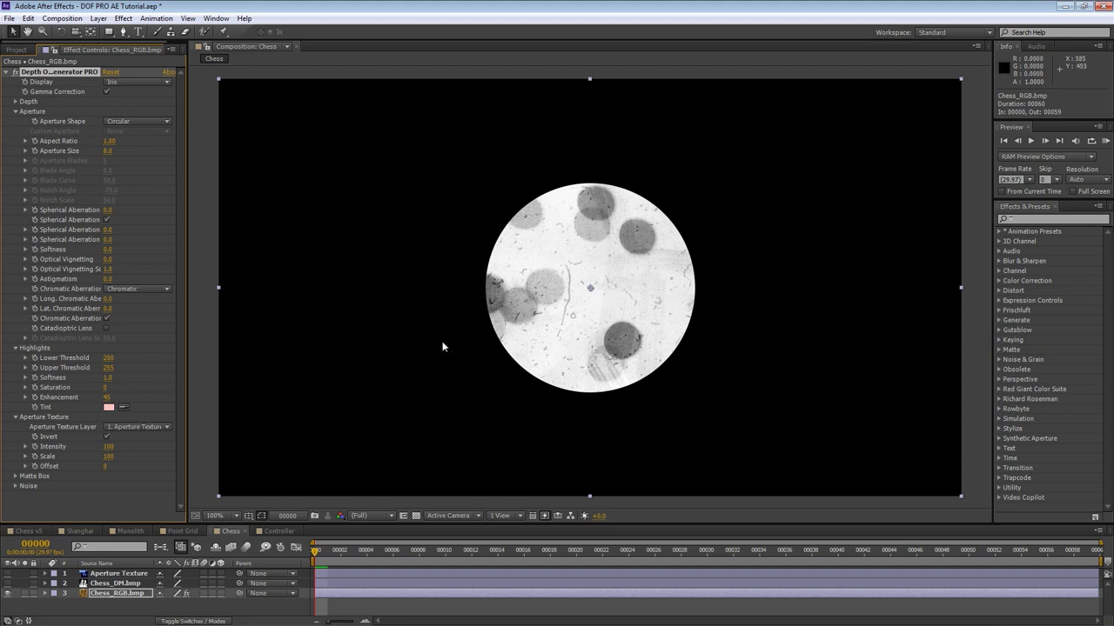
{"action": "left_click", "coordinate": [107, 438]}
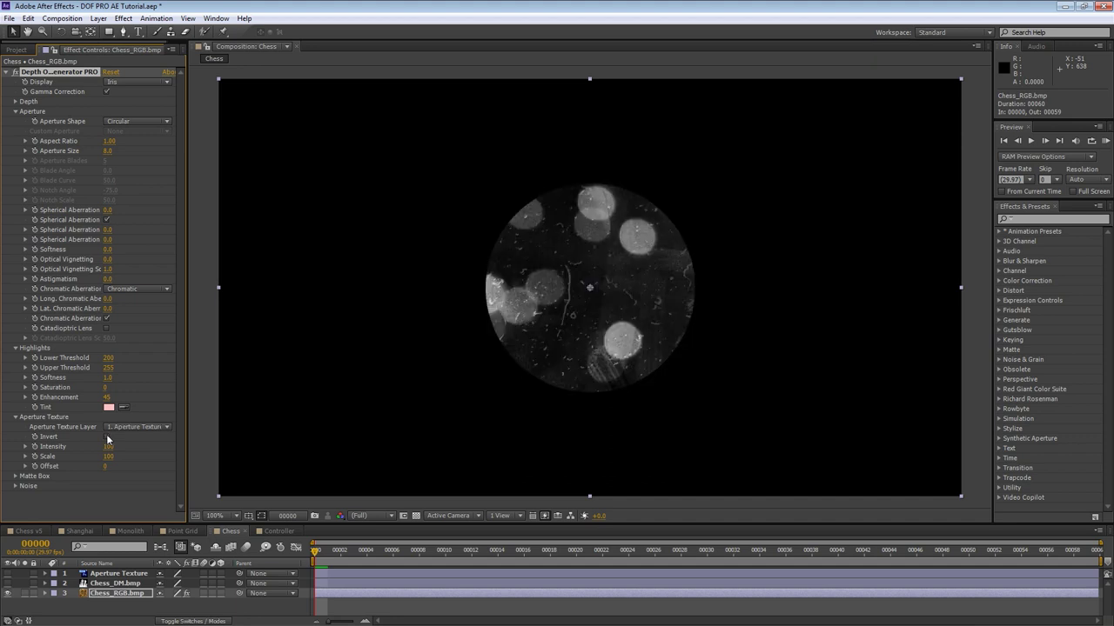
{"action": "left_click", "coordinate": [107, 437]}
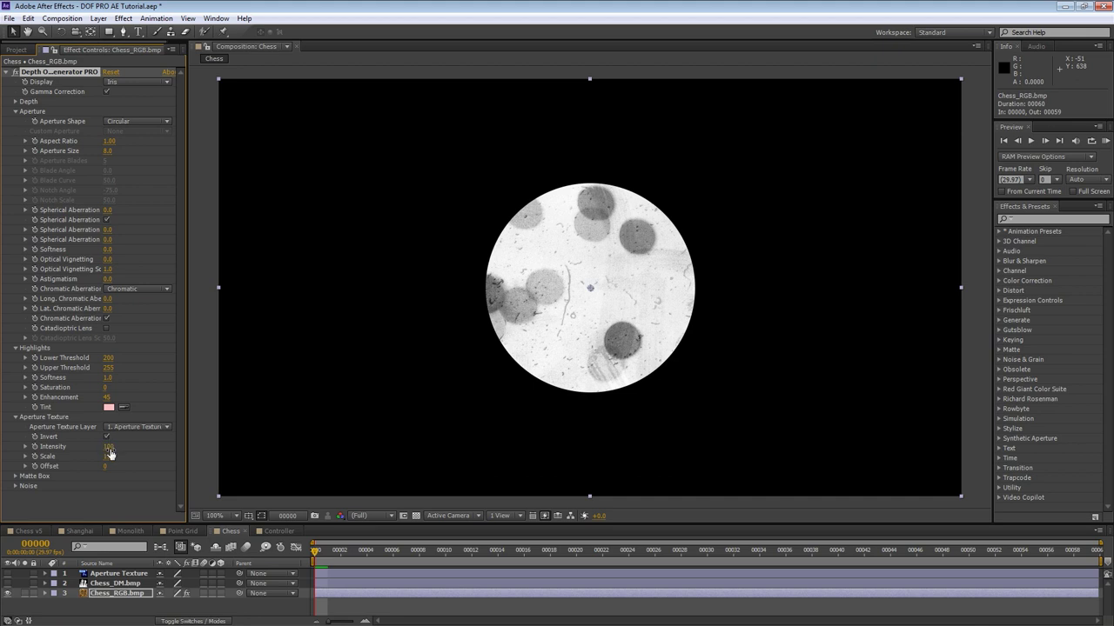
- Try different Intensity and Scale values for the aperture texture, and reset Scale to its default
{"action": "mouse_move", "coordinate": [107, 446]}
{"action": "left_mouse_down"}
{"action": "mouse_move", "coordinate": [61, 449]}
{"action": "mouse_move", "coordinate": [131, 454]}
{"action": "mouse_move", "coordinate": [114, 456]}
{"action": "left_mouse_up"}
{"action": "left_click_drag", "start_coordinate": [124, 456], "coordinate": [110, 466]}
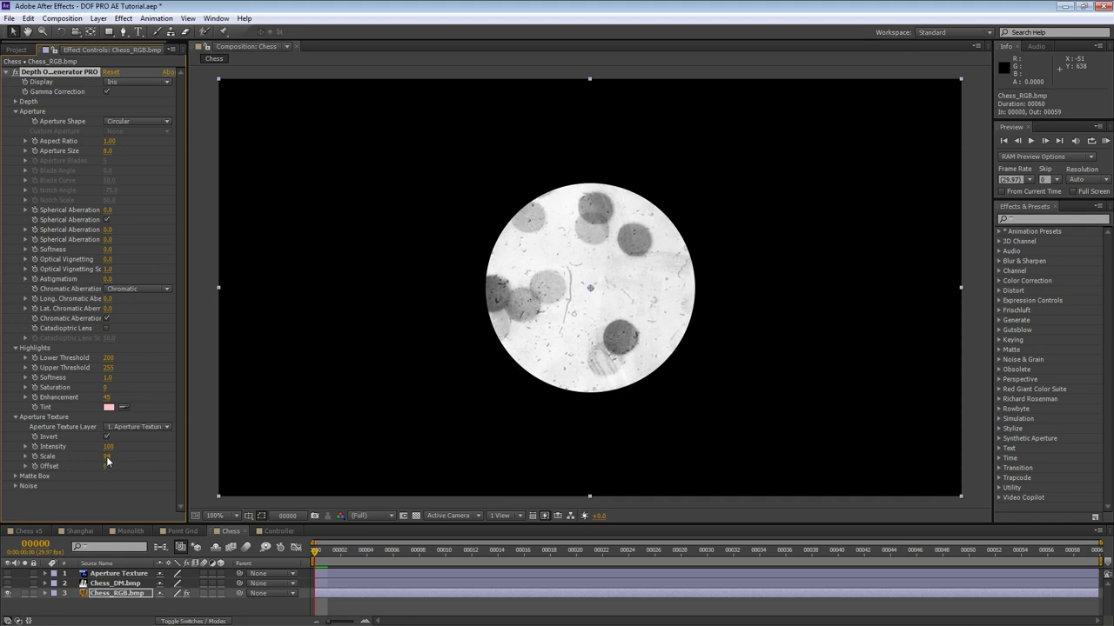
{"action": "right_click", "coordinate": [111, 464]}
{"action": "left_click", "coordinate": [146, 543]}
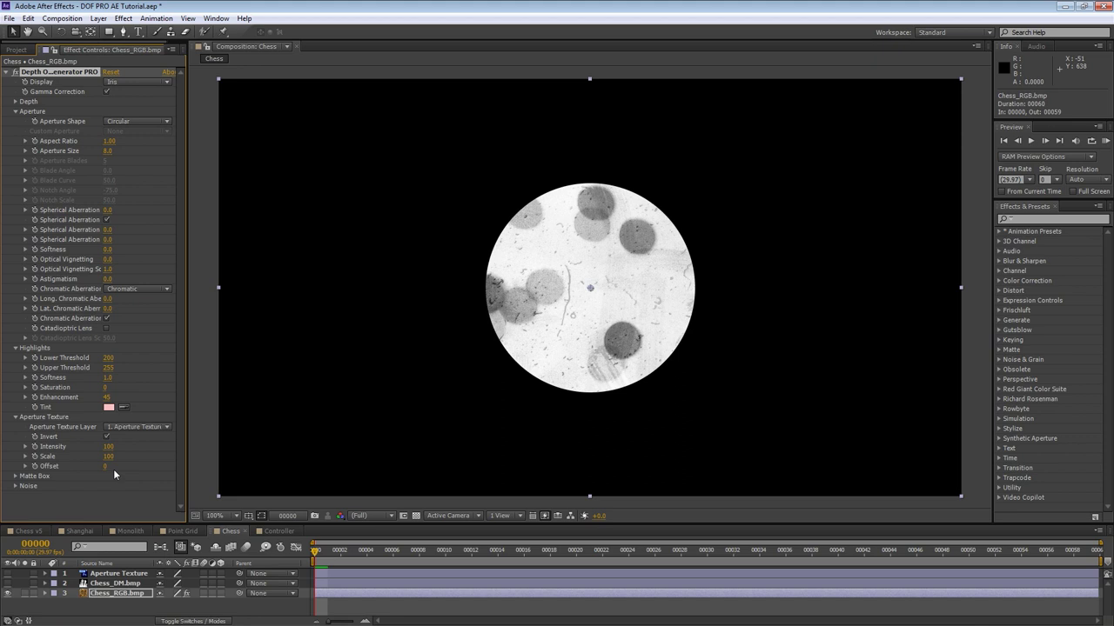
- Set Display to Iris Array, try an aperture texture Offset of -80, and reset Offset to its default
{"action": "left_click", "coordinate": [153, 83]}
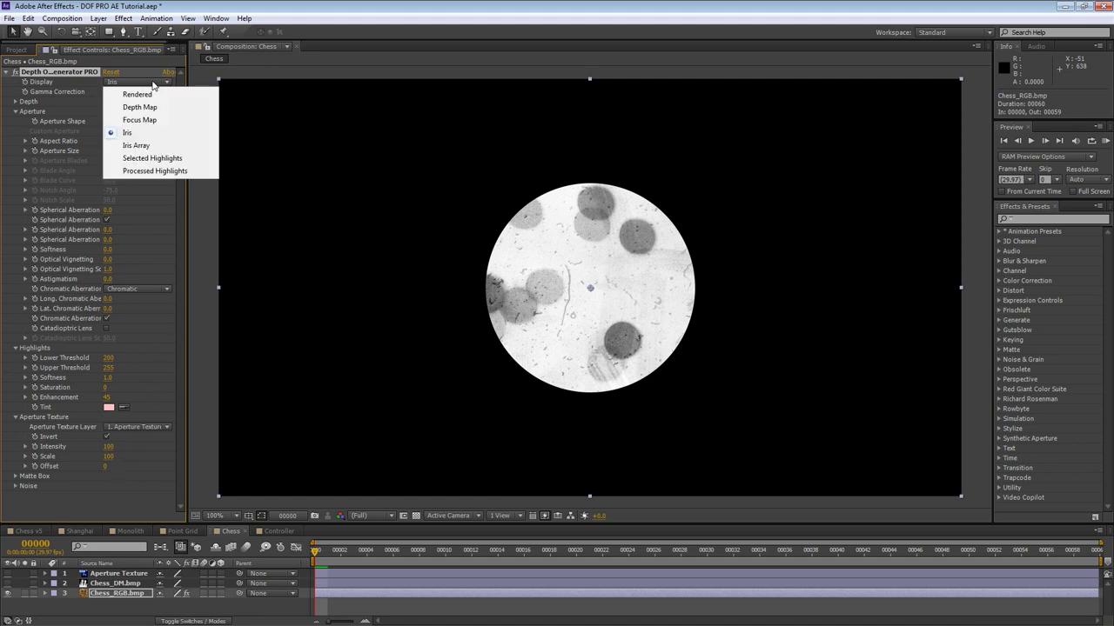
{"action": "left_click", "coordinate": [152, 148]}
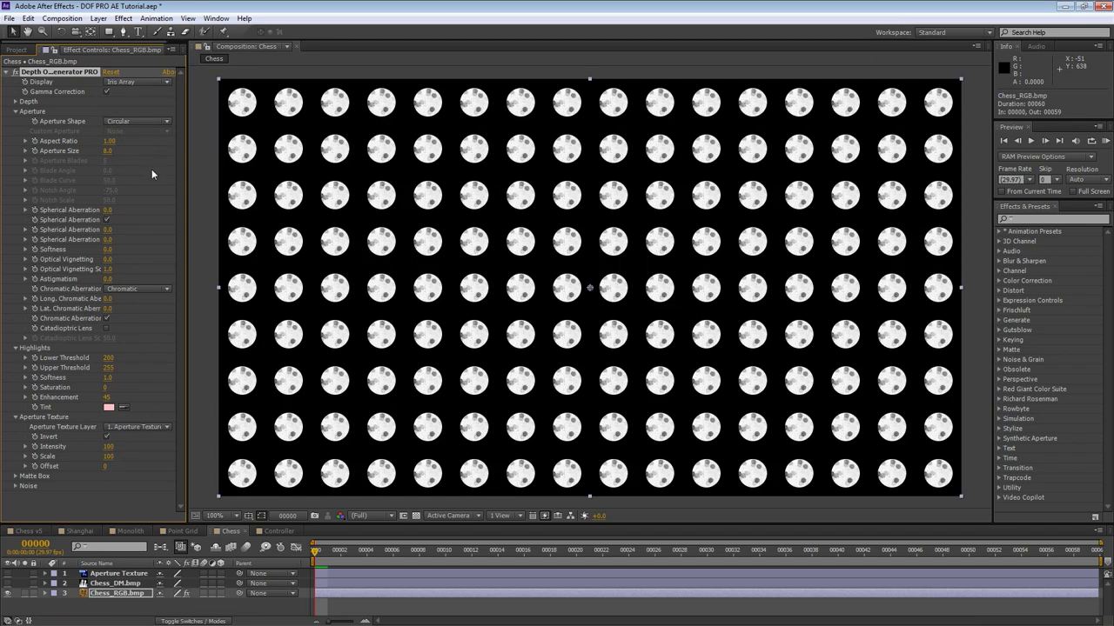
{"action": "mouse_move", "coordinate": [107, 466]}
{"action": "left_mouse_down"}
{"action": "mouse_move", "coordinate": [157, 462]}
{"action": "mouse_move", "coordinate": [97, 476]}
{"action": "left_mouse_up"}
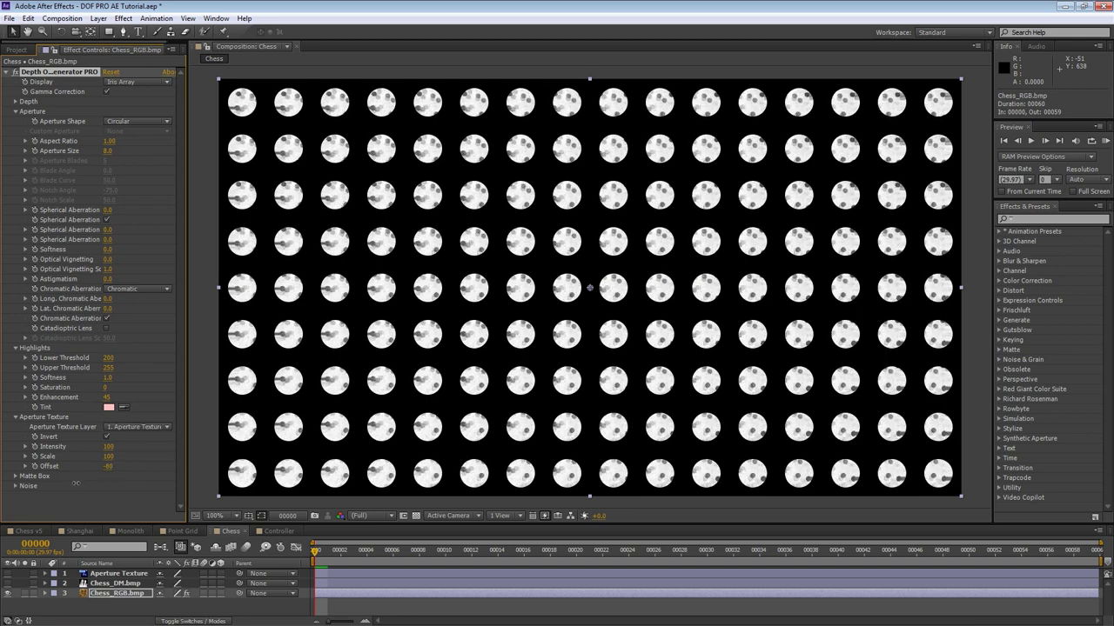
{"action": "right_click", "coordinate": [106, 467]}
{"action": "left_click", "coordinate": [142, 546]}
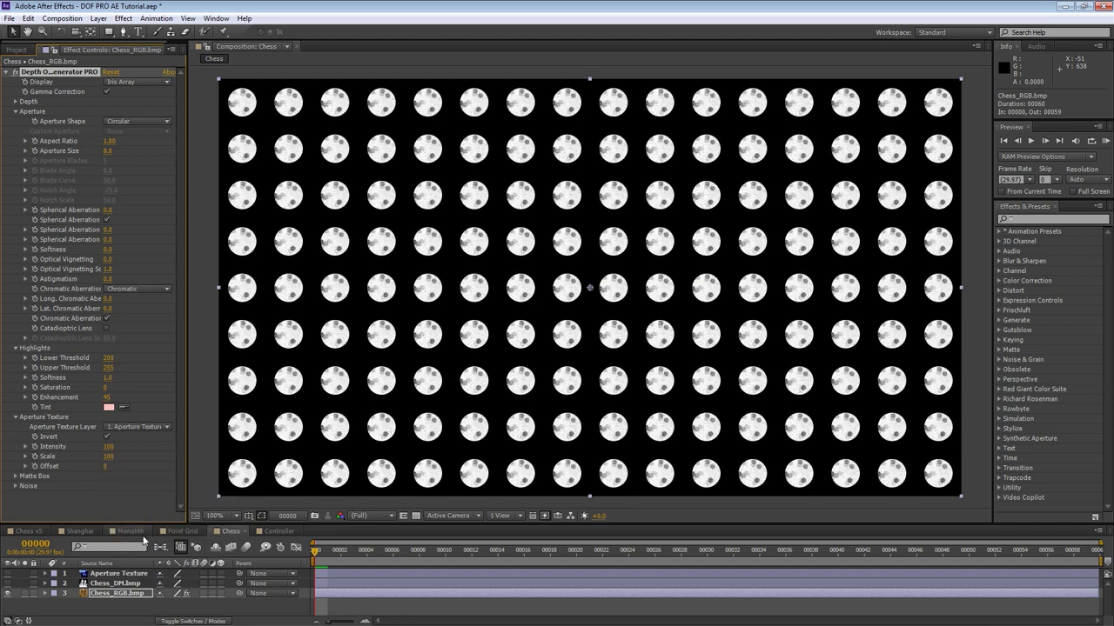
- Try longitudinal chromatic aberration of 19 and lateral of -28, comparing the Achromatic and Chromatic types
{"action": "mouse_move", "coordinate": [107, 298]}
{"action": "left_mouse_down"}
{"action": "mouse_move", "coordinate": [87, 309]}
{"action": "mouse_move", "coordinate": [101, 310]}
{"action": "left_mouse_up"}
{"action": "left_click", "coordinate": [132, 289]}
{"action": "left_click", "coordinate": [133, 314]}
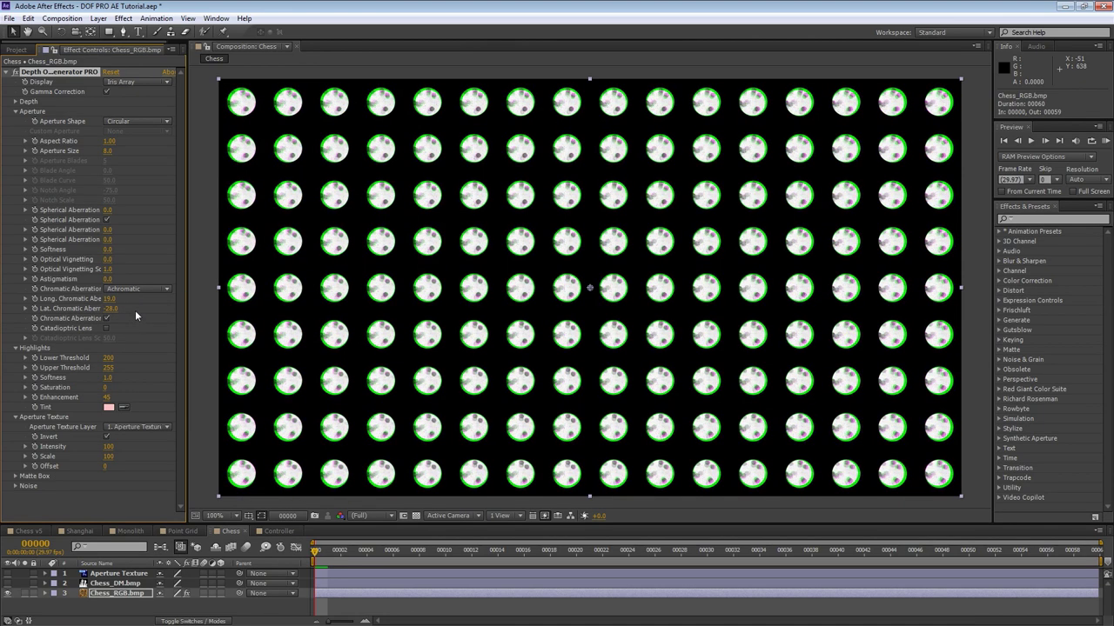
{"action": "left_click", "coordinate": [139, 289]}
{"action": "left_click", "coordinate": [140, 302]}
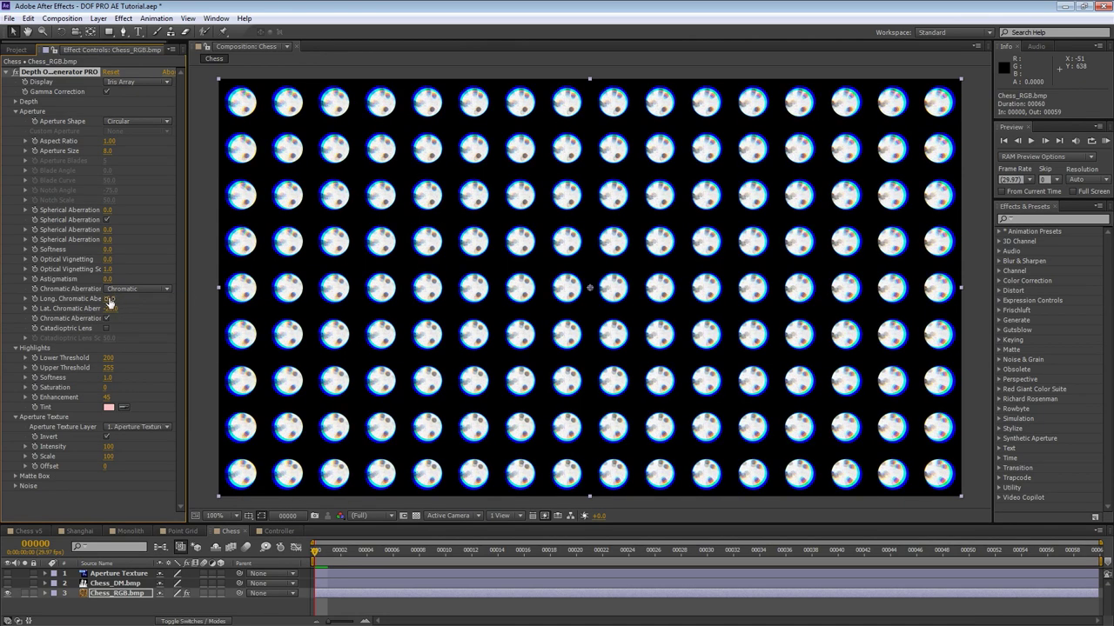
- Reset the longitudinal and lateral chromatic aberration values to their defaults
{"action": "right_click", "coordinate": [108, 298]}
{"action": "left_click", "coordinate": [137, 379]}
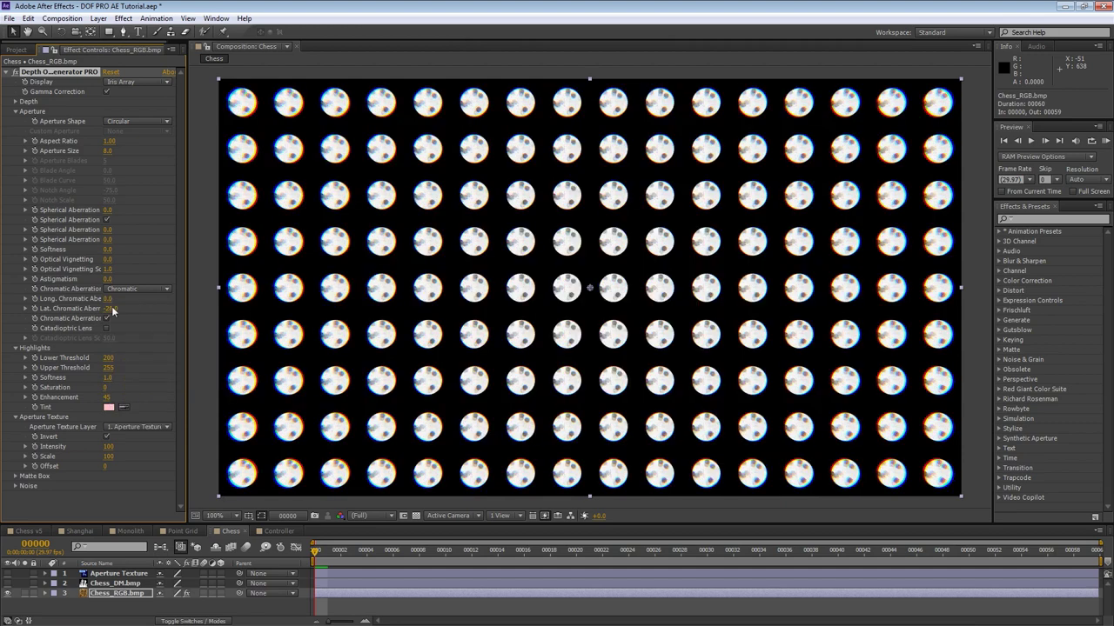
{"action": "right_click", "coordinate": [108, 309]}
{"action": "left_click", "coordinate": [148, 389]}
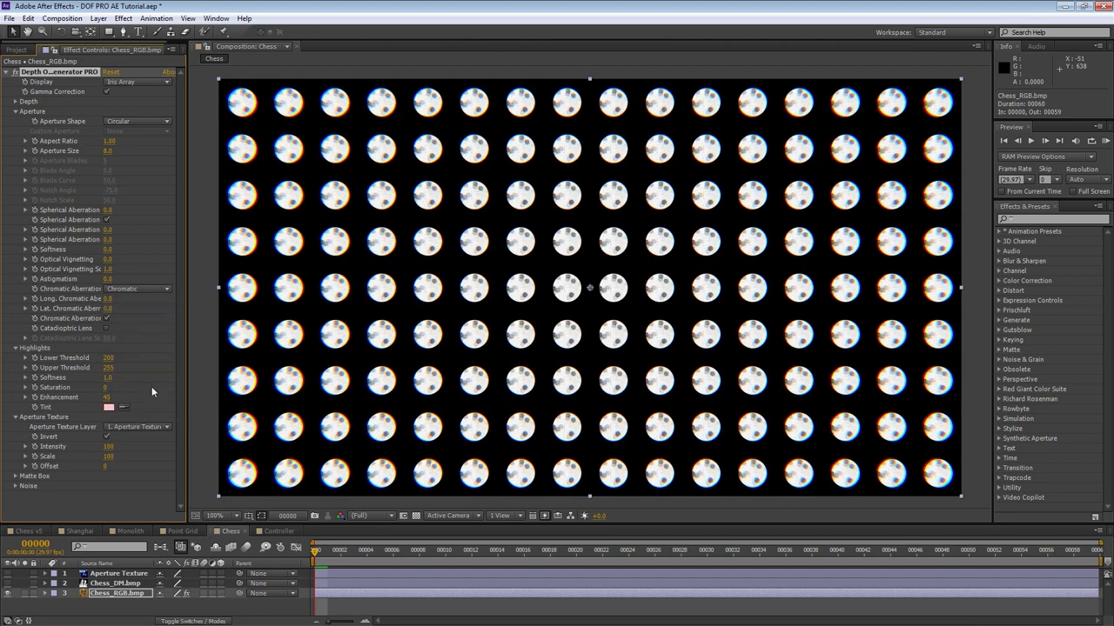
- Set Display to Rendered and examine the textured bokeh highlights around the background pawns up close
{"action": "left_click", "coordinate": [151, 84]}
{"action": "left_click", "coordinate": [152, 90]}
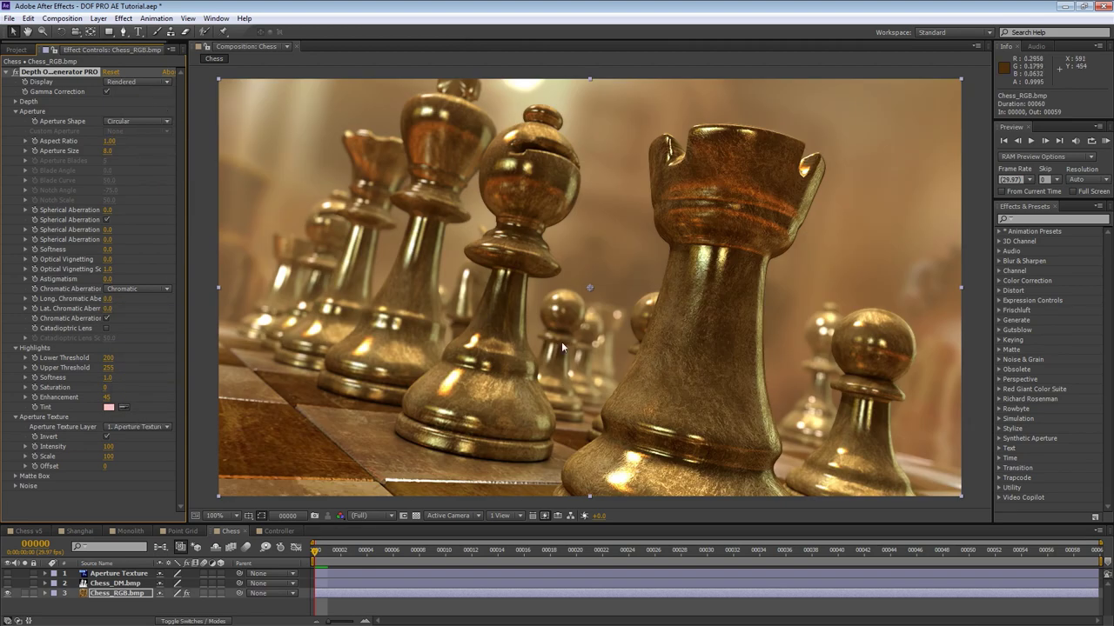
{"action": "key", "text": "period"}
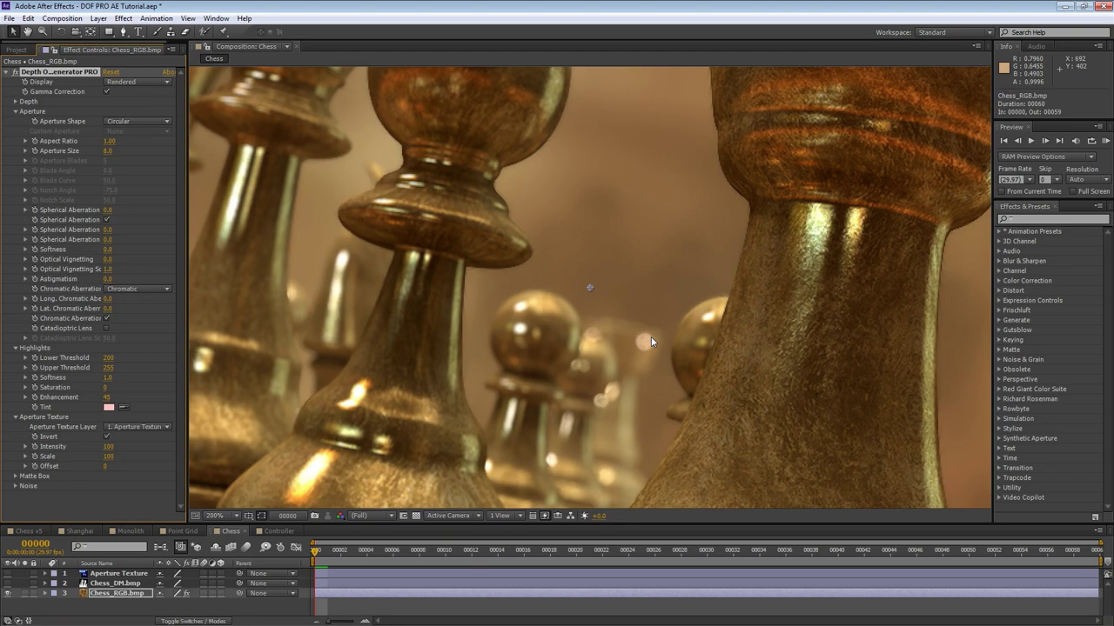
{"action": "key", "text": "comma"}
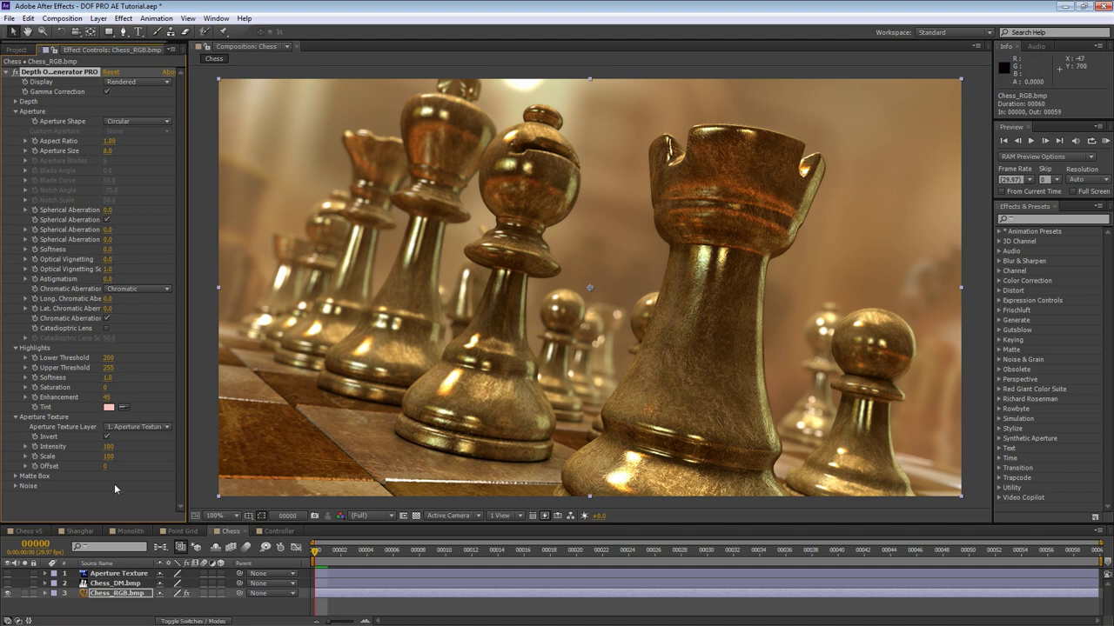
- Set Display to Iris Array and set the Matte Box Top to 36 and Bottom to 57
{"action": "left_click", "coordinate": [15, 477]}
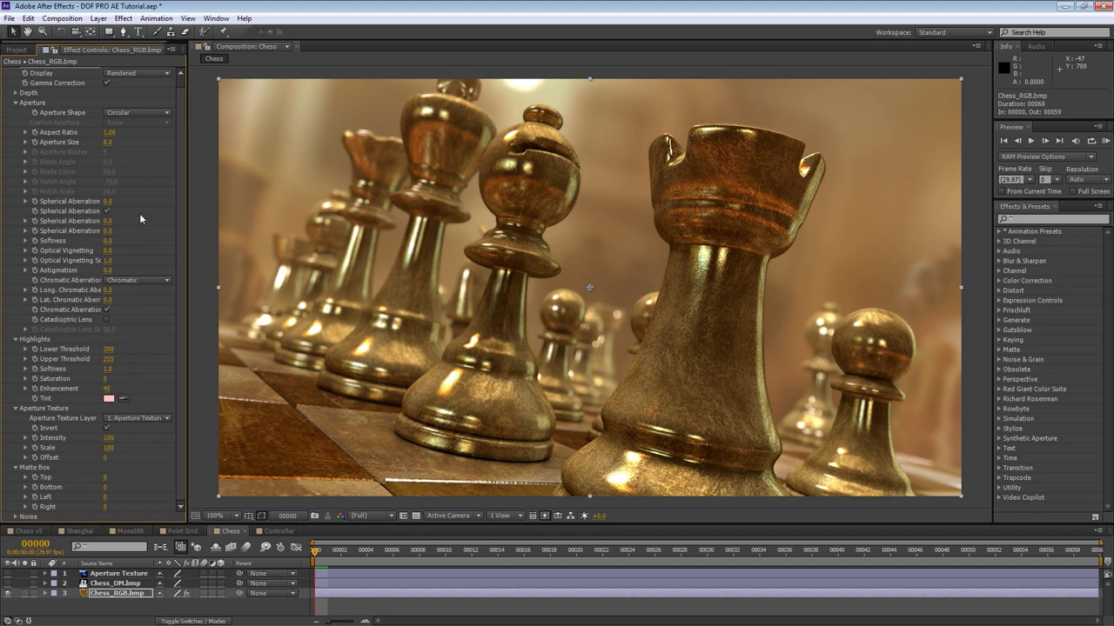
{"action": "left_click", "coordinate": [134, 73]}
{"action": "left_click", "coordinate": [139, 136]}
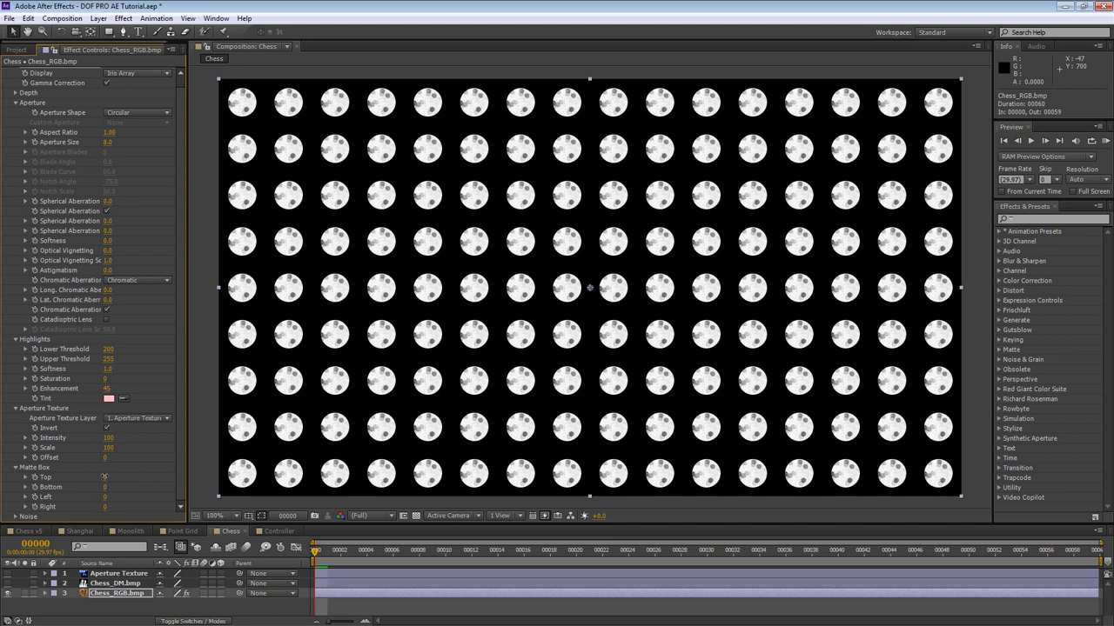
{"action": "left_click_drag", "start_coordinate": [104, 478], "coordinate": [132, 484]}
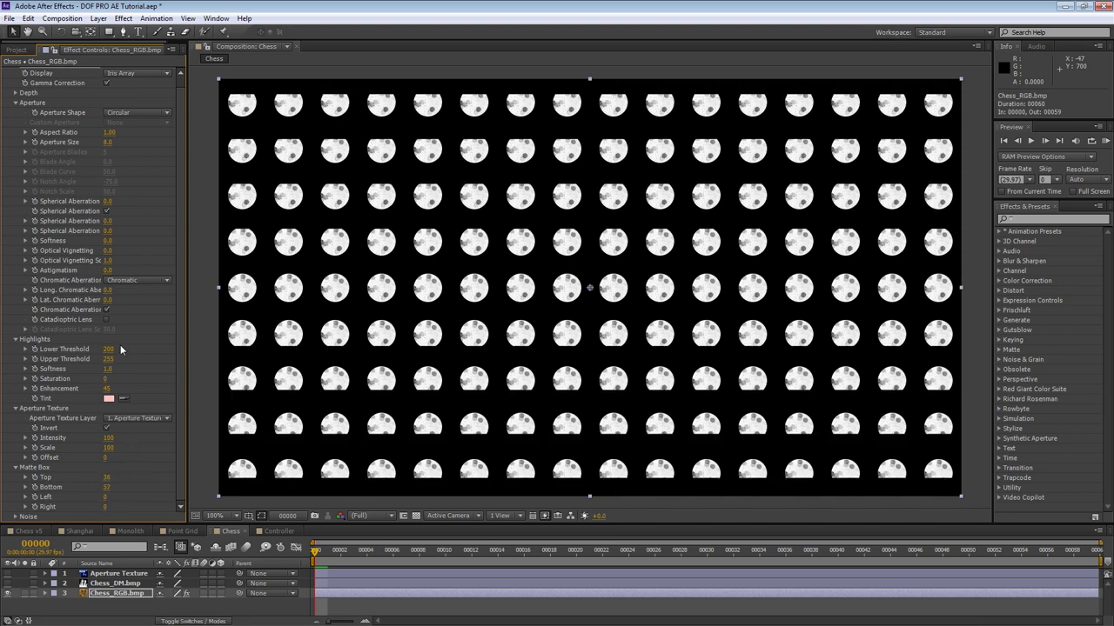
- Set the first Spherical Aberration value to 95 and the third to 77, and change the Aperture Shape to Polygonal
{"action": "left_click_drag", "start_coordinate": [107, 200], "coordinate": [120, 221]}
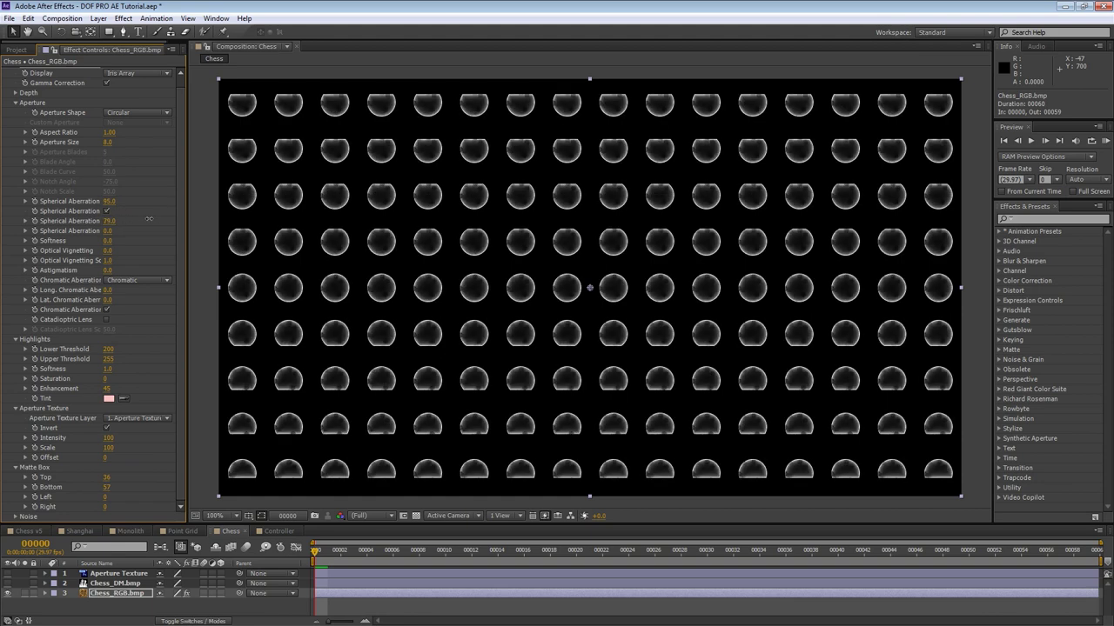
{"action": "left_click", "coordinate": [134, 112]}
{"action": "left_click", "coordinate": [139, 133]}
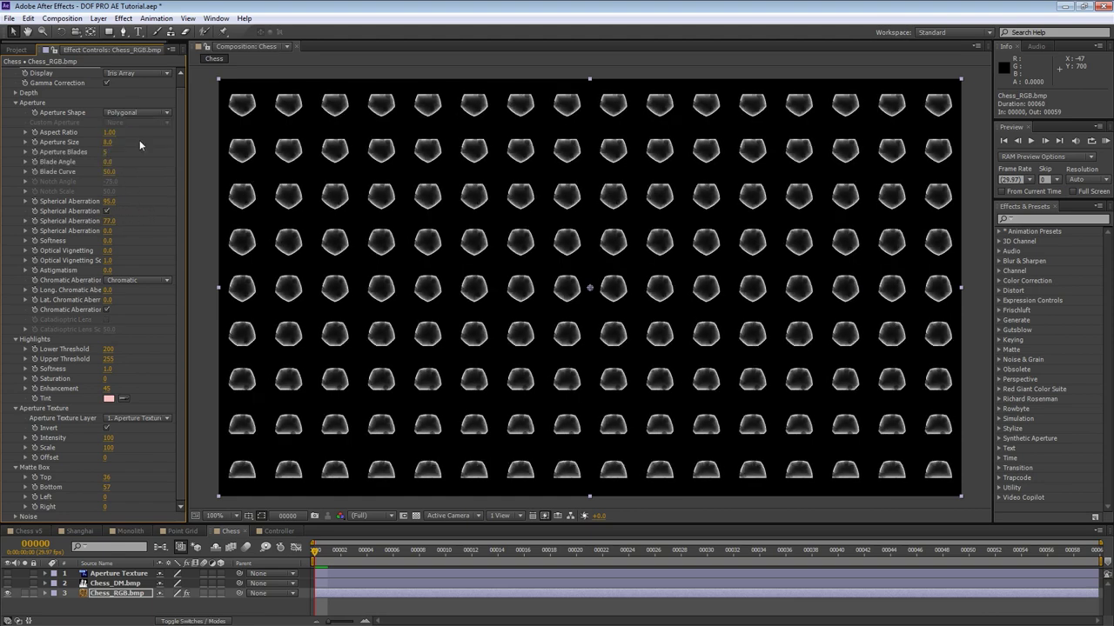
- Set the Aperture Shape to Circular for the iris array and expand the effect's Noise settings
{"action": "left_click", "coordinate": [145, 110]}
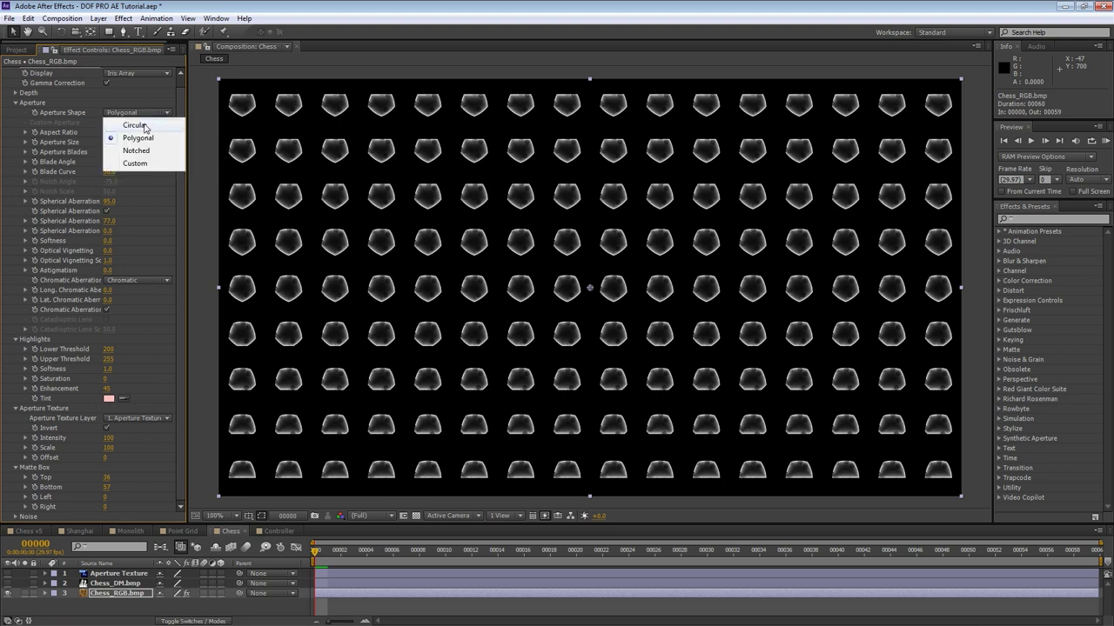
{"action": "left_click", "coordinate": [144, 121]}
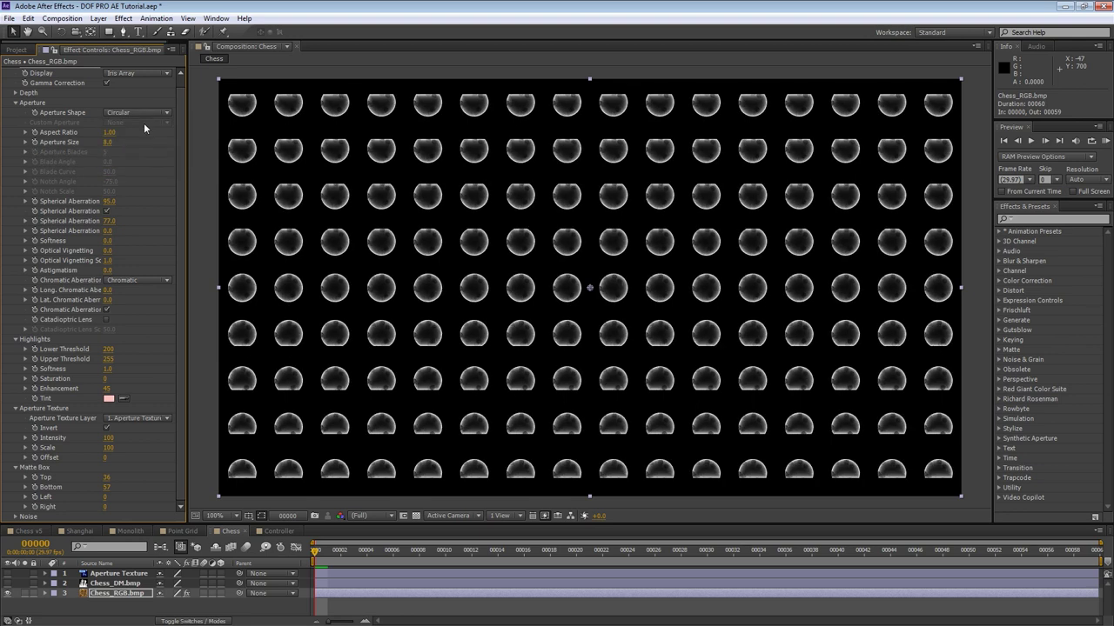
{"action": "left_click", "coordinate": [16, 517]}
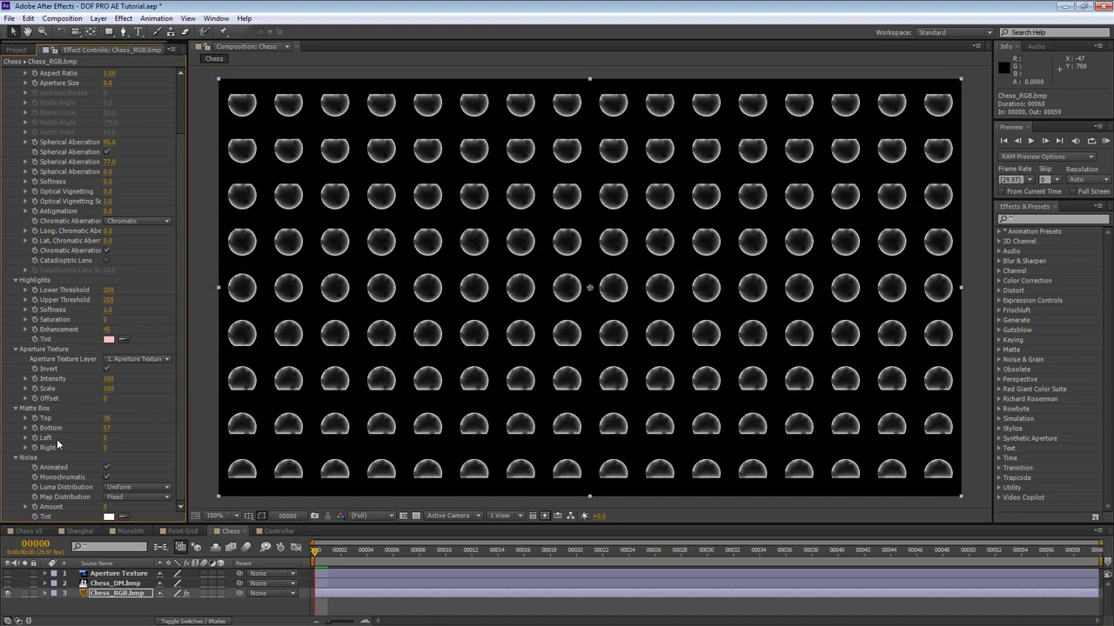
- Open the Controller composition, view its Depth Map display, return Display to Rendered and examine the controller's face up close
{"action": "left_click", "coordinate": [267, 532]}
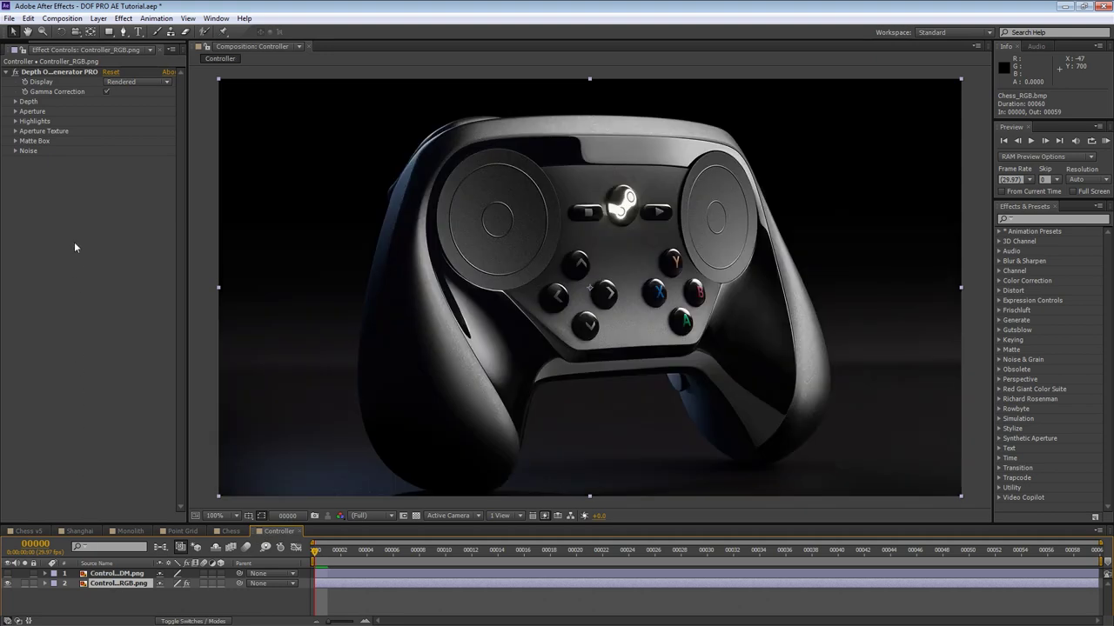
{"action": "left_click", "coordinate": [113, 82]}
{"action": "left_click", "coordinate": [114, 104]}
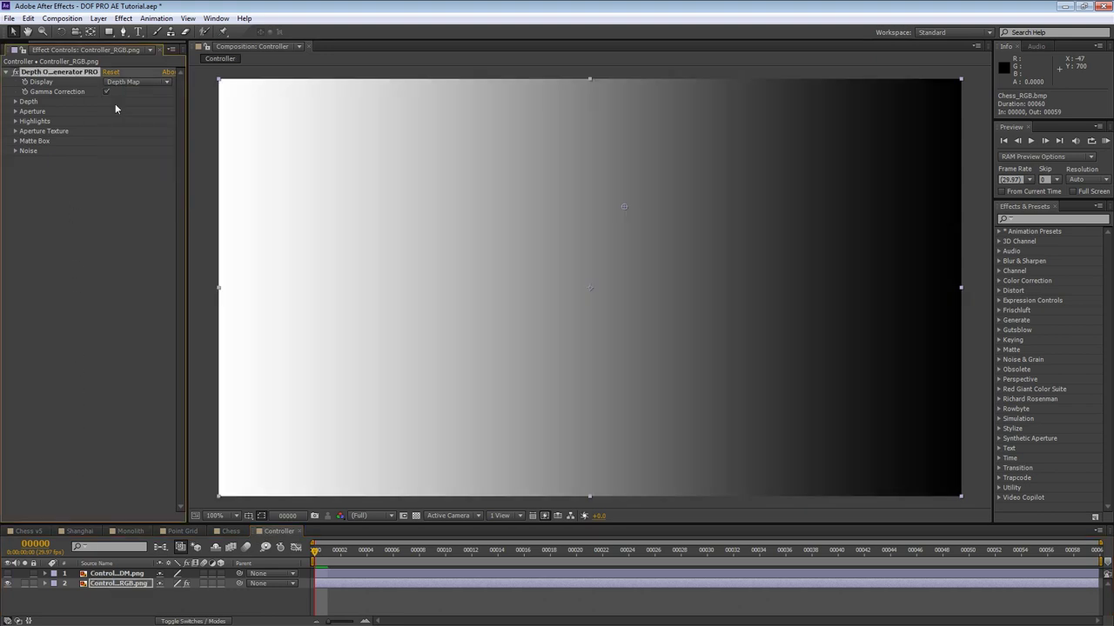
{"action": "left_click", "coordinate": [135, 81]}
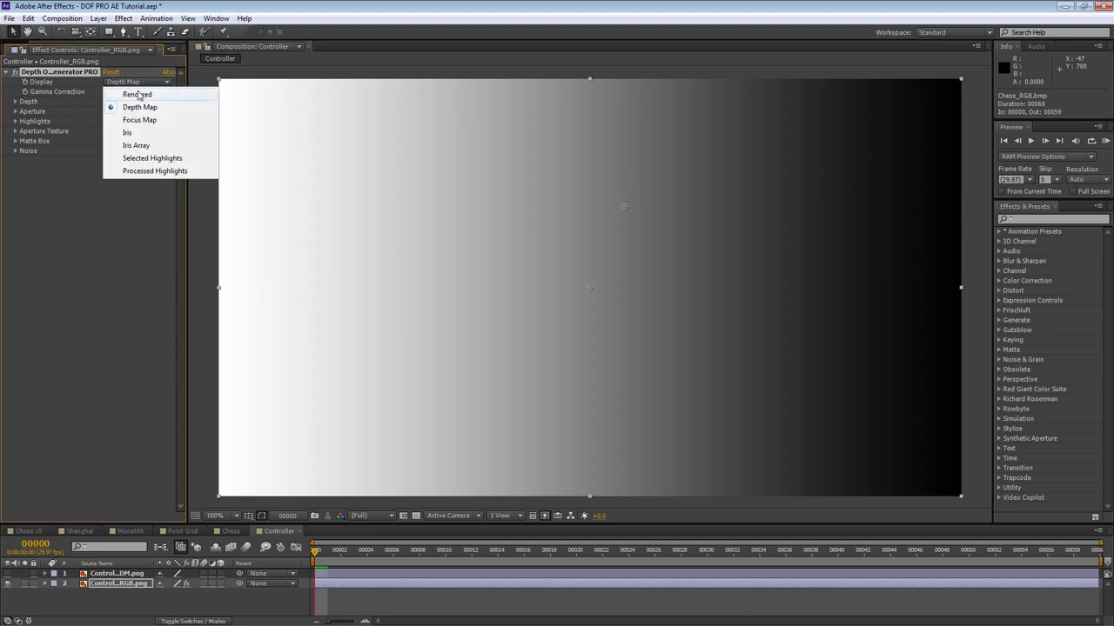
{"action": "left_click", "coordinate": [137, 92]}
{"action": "key", "text": "period"}
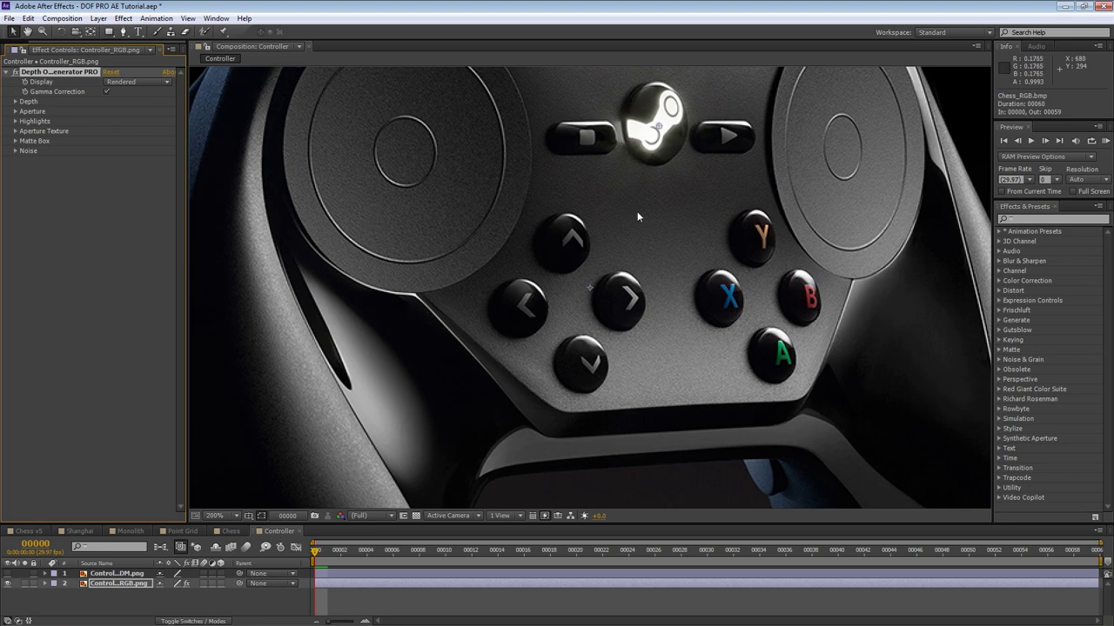
{"action": "key", "text": "comma"}
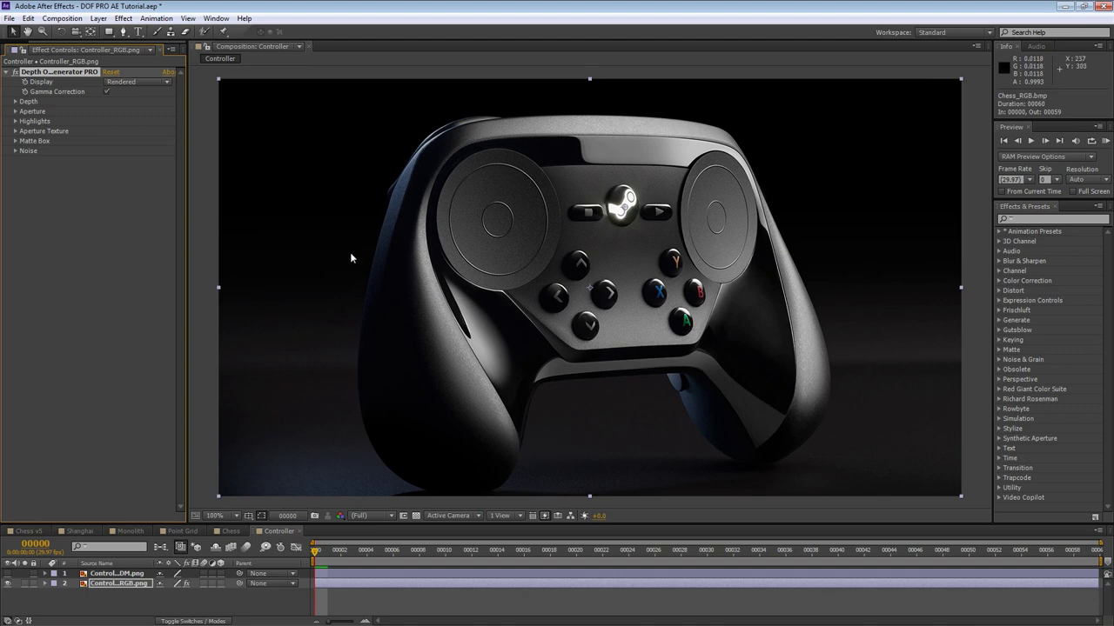
- Set the Aperture Size of the controller image's depth-of-field effect to 15
{"action": "left_click", "coordinate": [15, 111]}
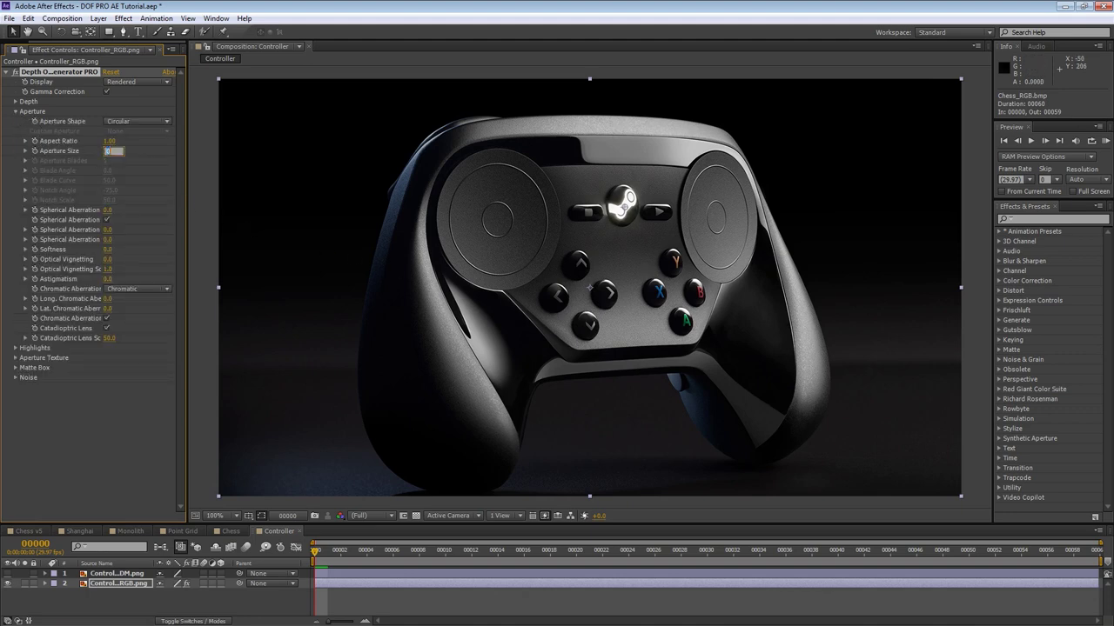
{"action": "left_click", "coordinate": [111, 151]}
{"action": "key", "text": "Tab"}
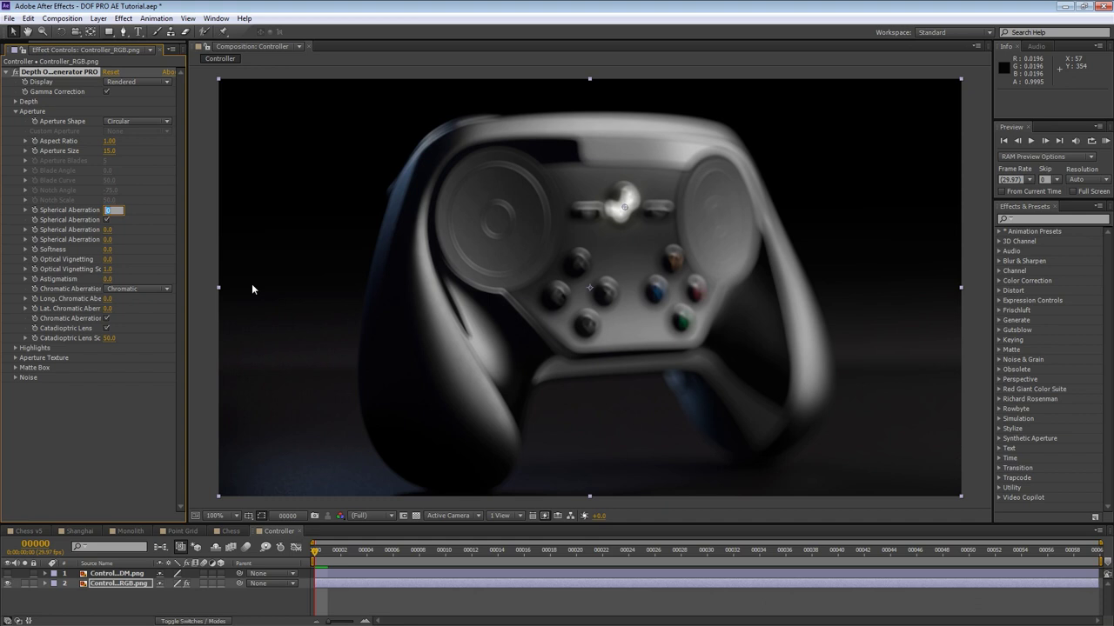
- Set the focus point on the controller's glowing logo button using the Set Focus control
{"action": "left_click", "coordinate": [15, 102]}
{"action": "left_click", "coordinate": [110, 150]}
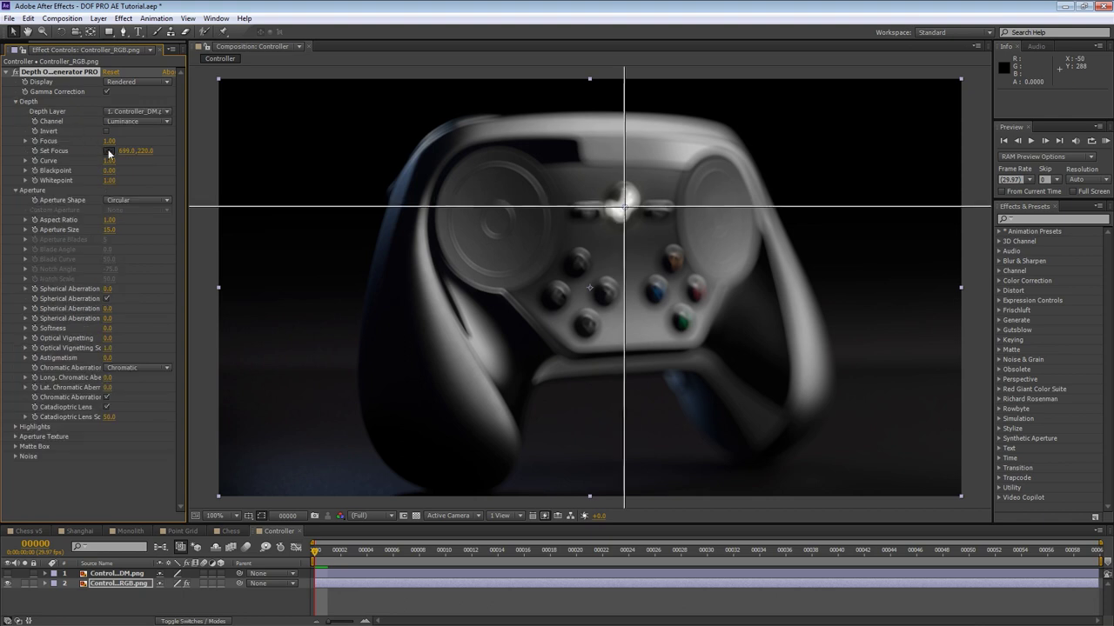
{"action": "left_click", "coordinate": [623, 209]}
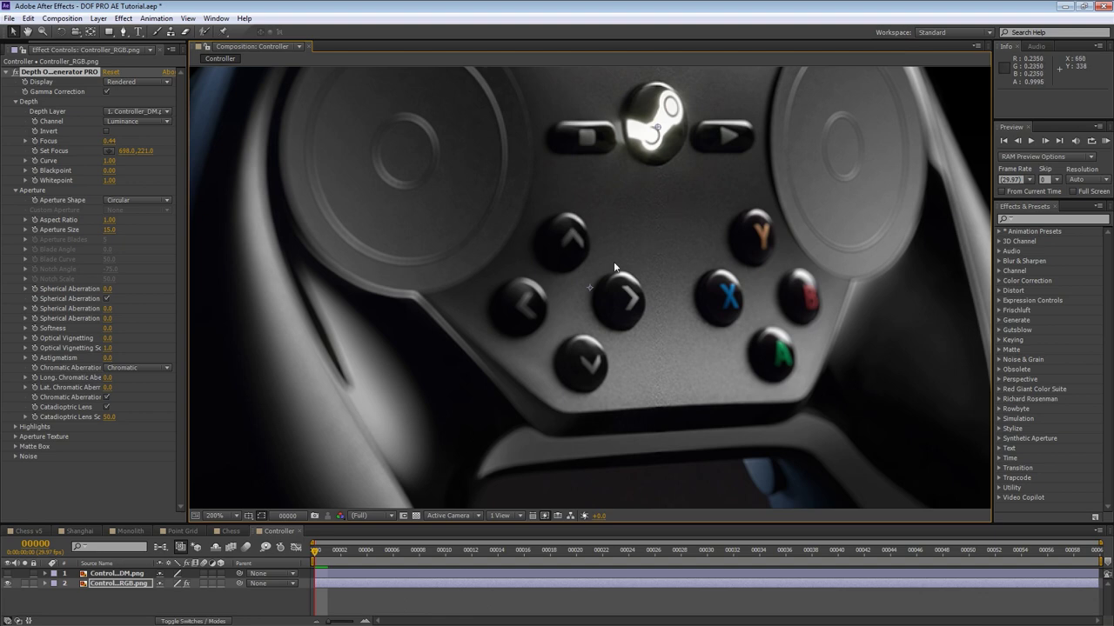
- Set the noise Amount to 4 and the noise Map Distribution to Blur Amount
{"action": "left_click", "coordinate": [16, 457]}
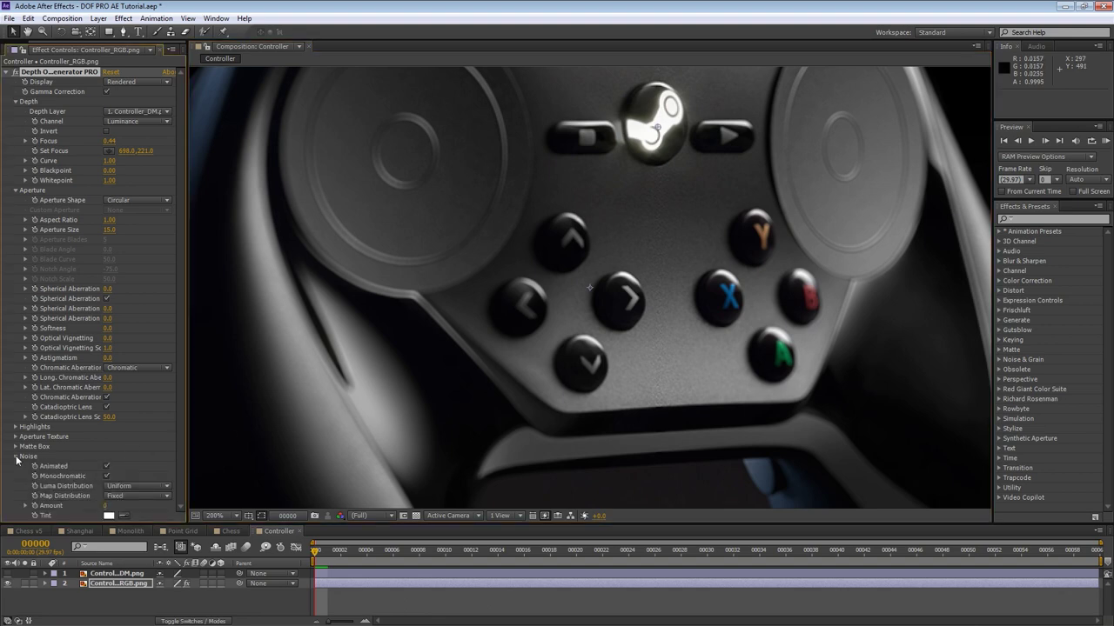
{"action": "left_click_drag", "start_coordinate": [106, 510], "coordinate": [156, 510]}
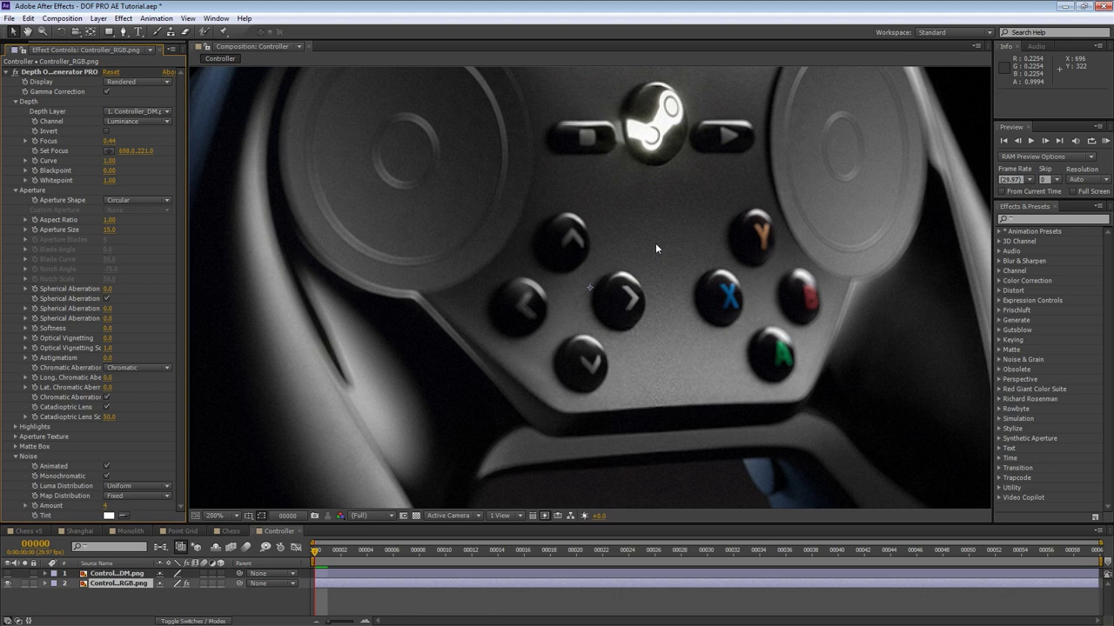
{"action": "left_click", "coordinate": [157, 495]}
{"action": "left_click", "coordinate": [150, 533]}
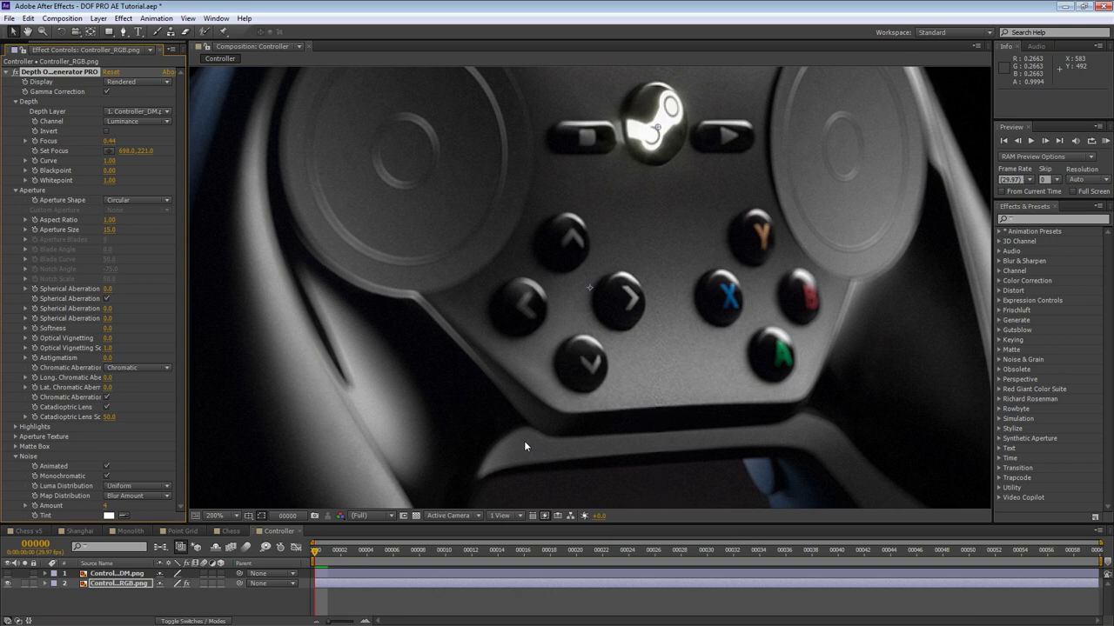
- Try the Focus Map option for the noise Map Distribution and return it to Blur Amount
{"action": "left_click", "coordinate": [145, 497]}
{"action": "left_click", "coordinate": [146, 518]}
{"action": "left_click", "coordinate": [161, 497]}
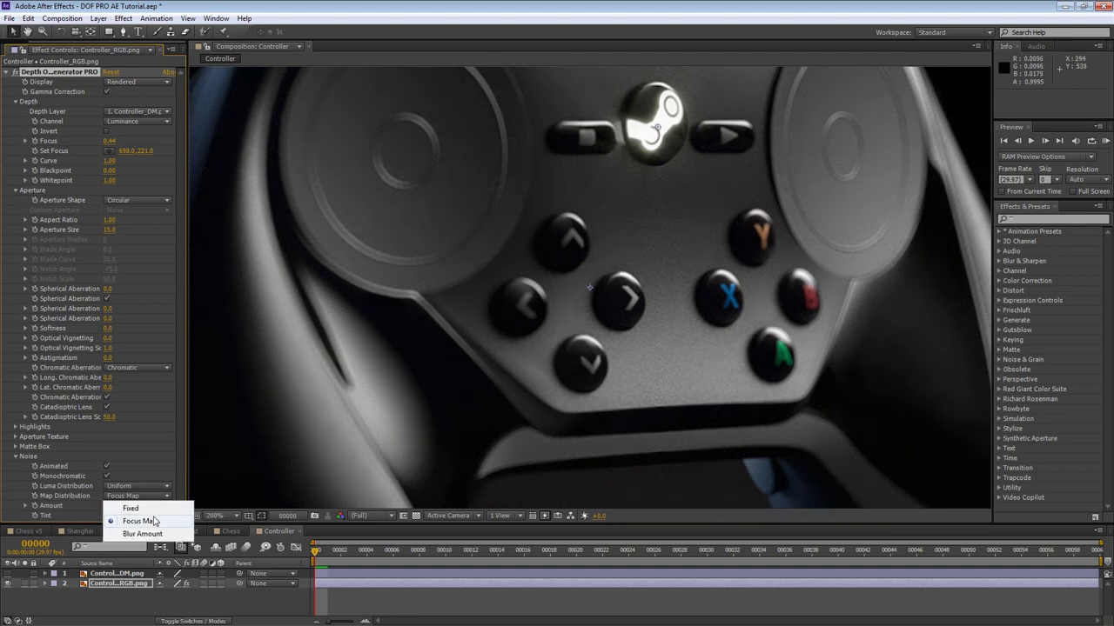
{"action": "left_click", "coordinate": [152, 534]}
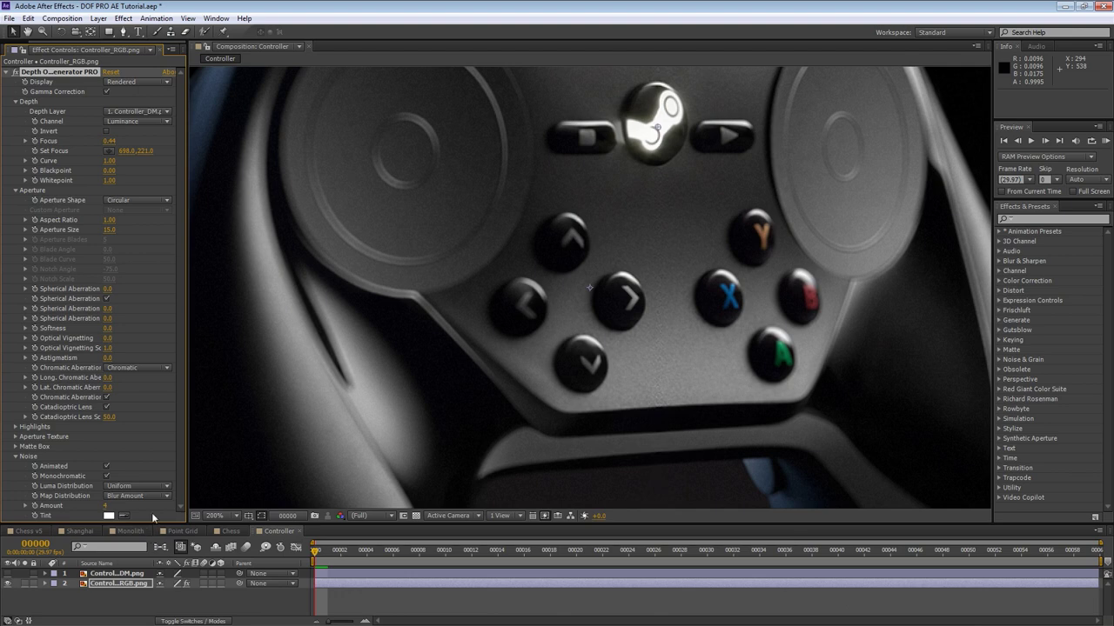
- Try the Photometric option for the noise Luma Distribution and return it to Uniform
{"action": "left_click", "coordinate": [107, 467]}
{"action": "left_click", "coordinate": [107, 477]}
{"action": "left_click", "coordinate": [126, 485]}
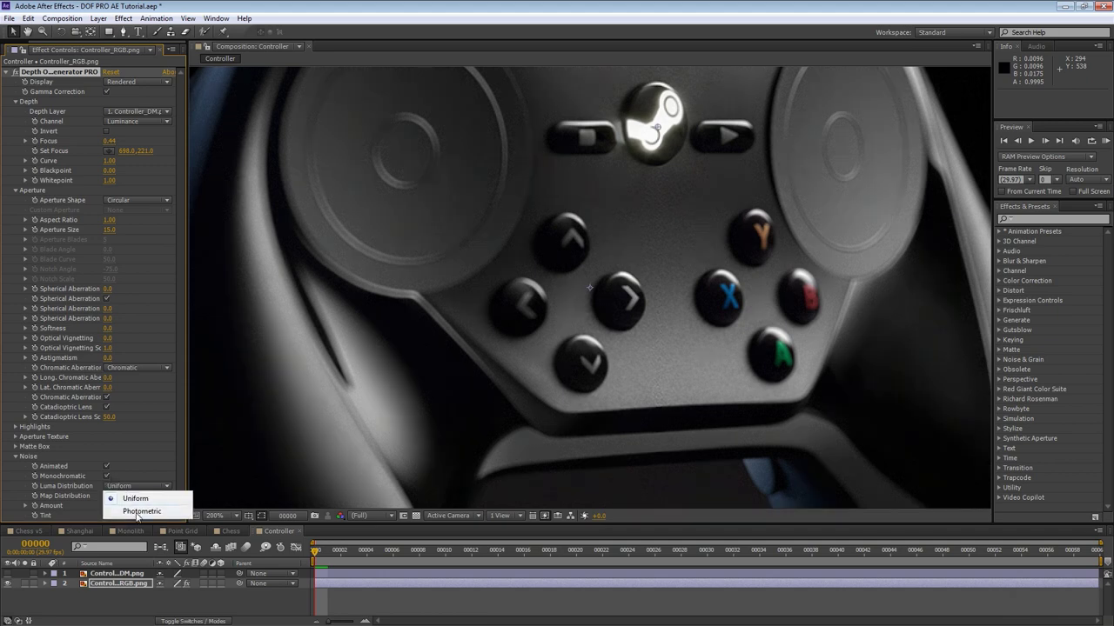
{"action": "left_click", "coordinate": [139, 511]}
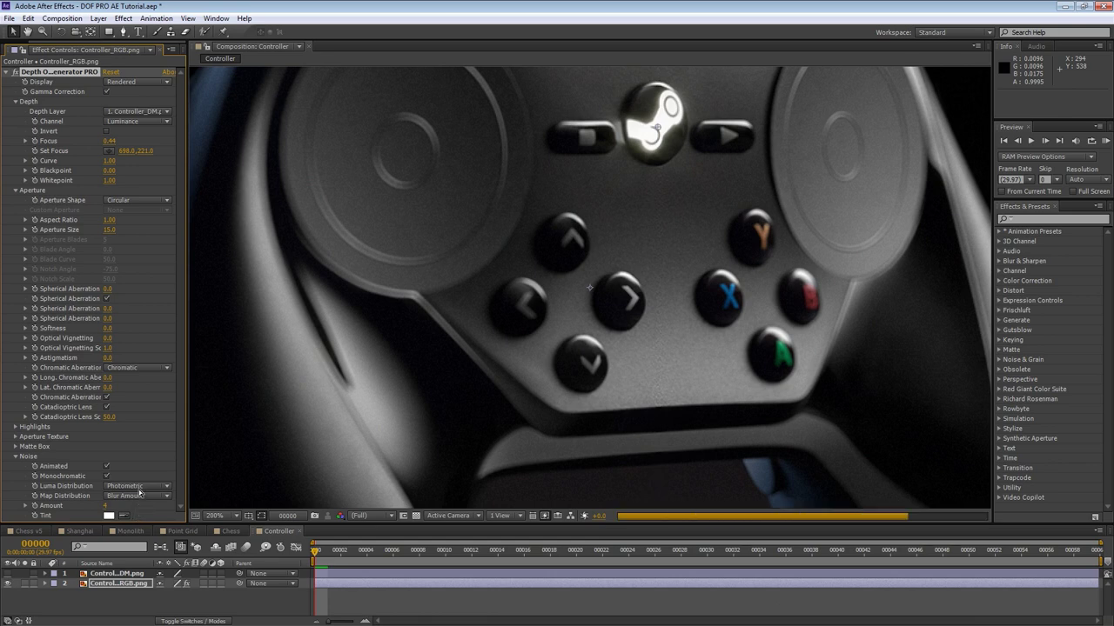
{"action": "left_click", "coordinate": [140, 489]}
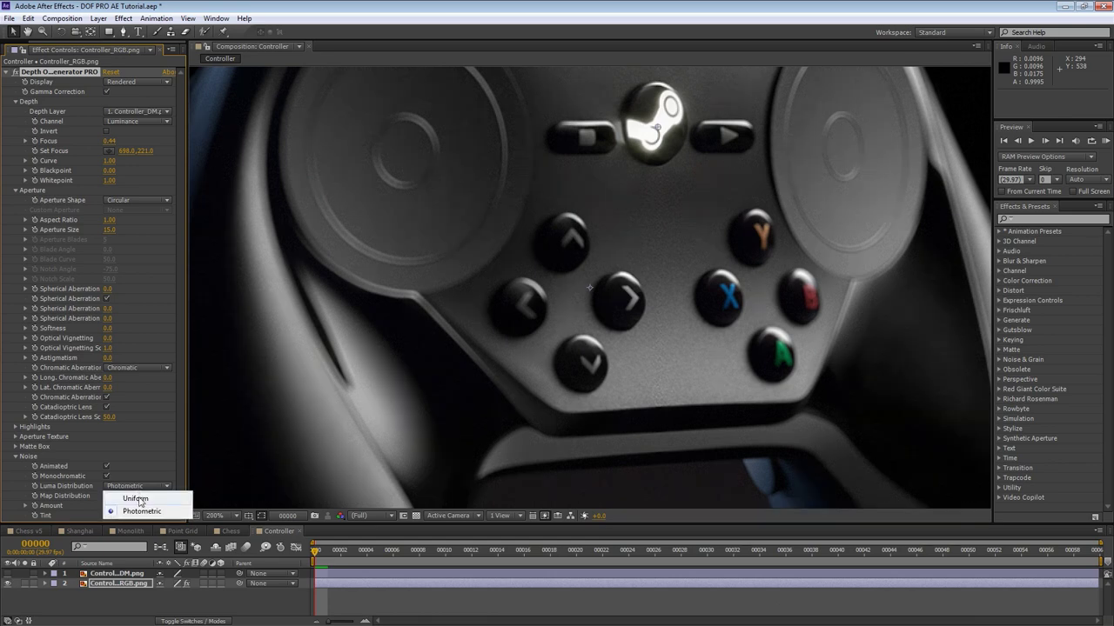
{"action": "left_click", "coordinate": [137, 498]}
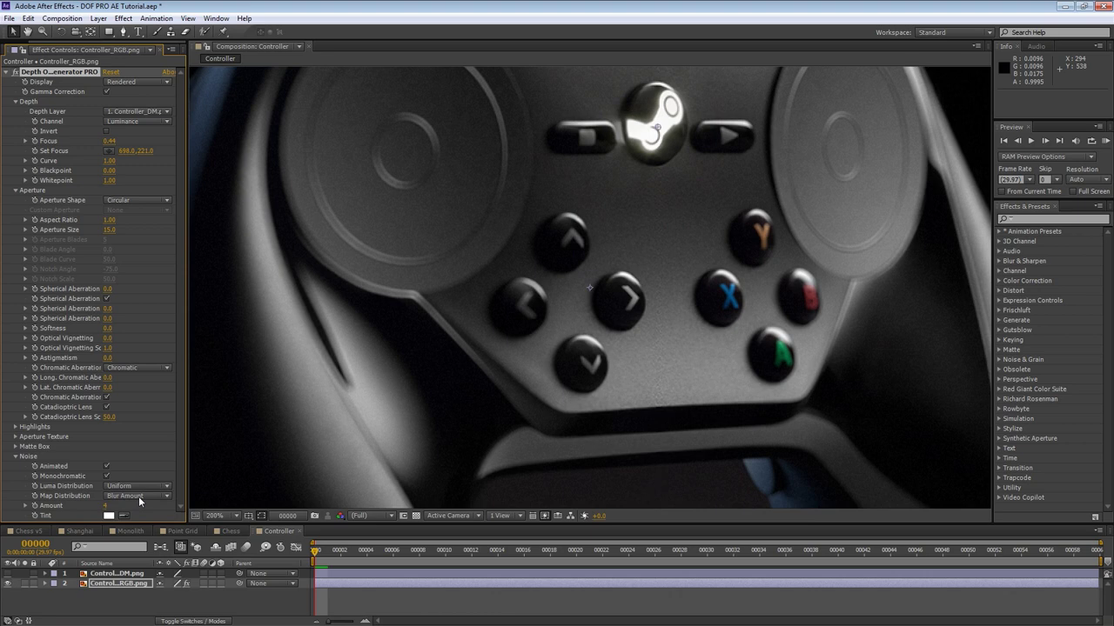
- Set the noise Tint to the pale blue D8F2FC and view the whole controller image
{"action": "left_click", "coordinate": [108, 516]}
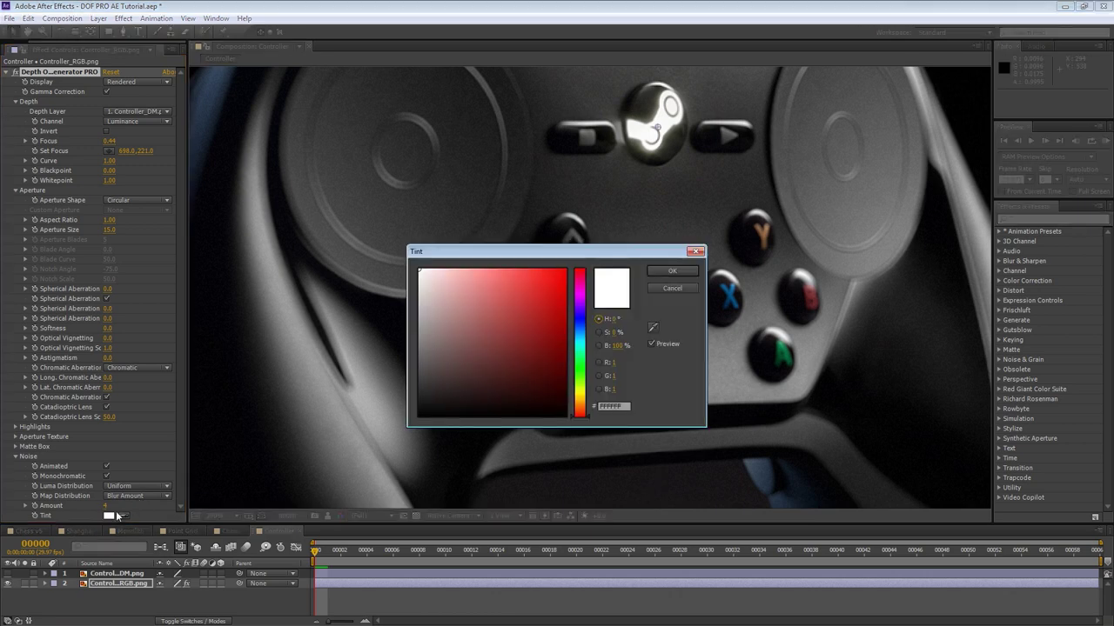
{"action": "left_click", "coordinate": [579, 338]}
{"action": "left_click", "coordinate": [439, 270]}
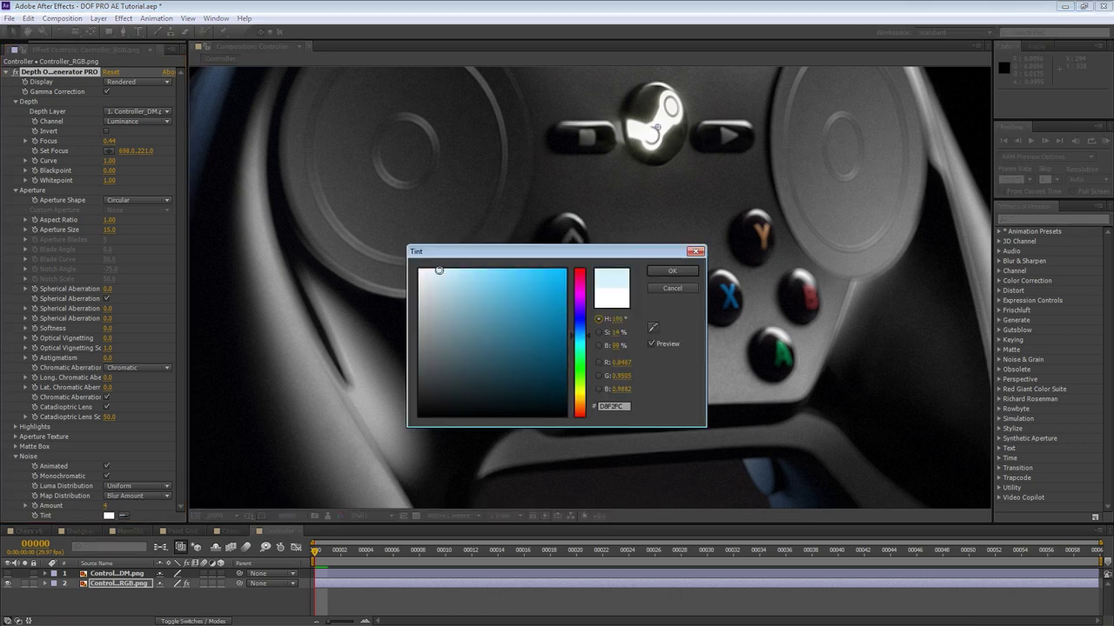
{"action": "left_click", "coordinate": [666, 271]}
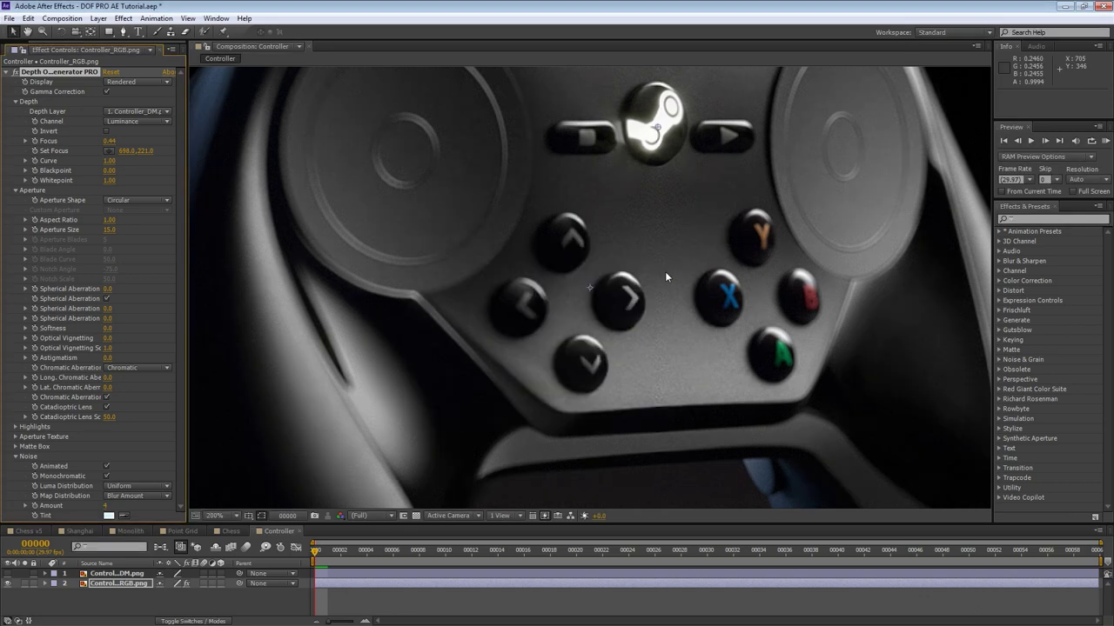
{"action": "key", "text": "slash"}
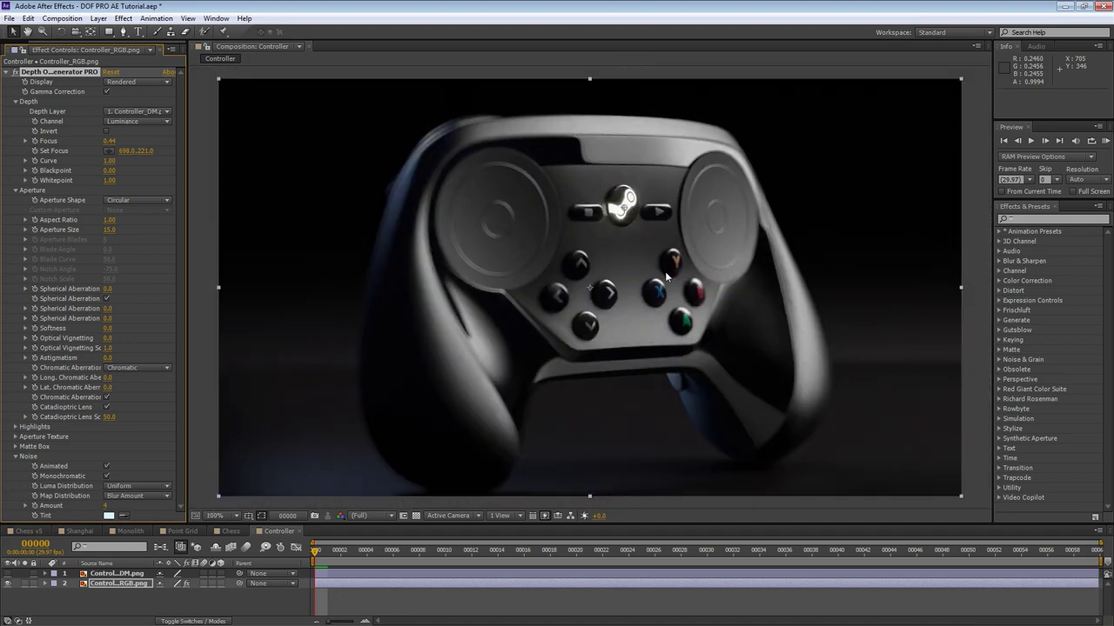